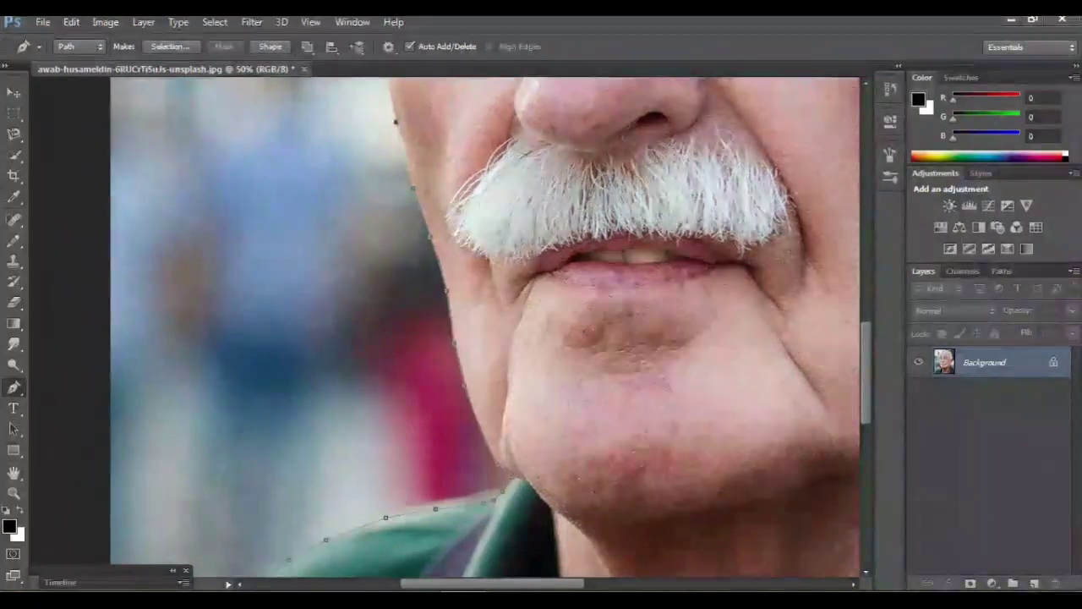
Step: Trace the pen path up the man's face on the shoulder side and over the forehead to the crown of his head
left_click_drag(382, 368, 385, 339)
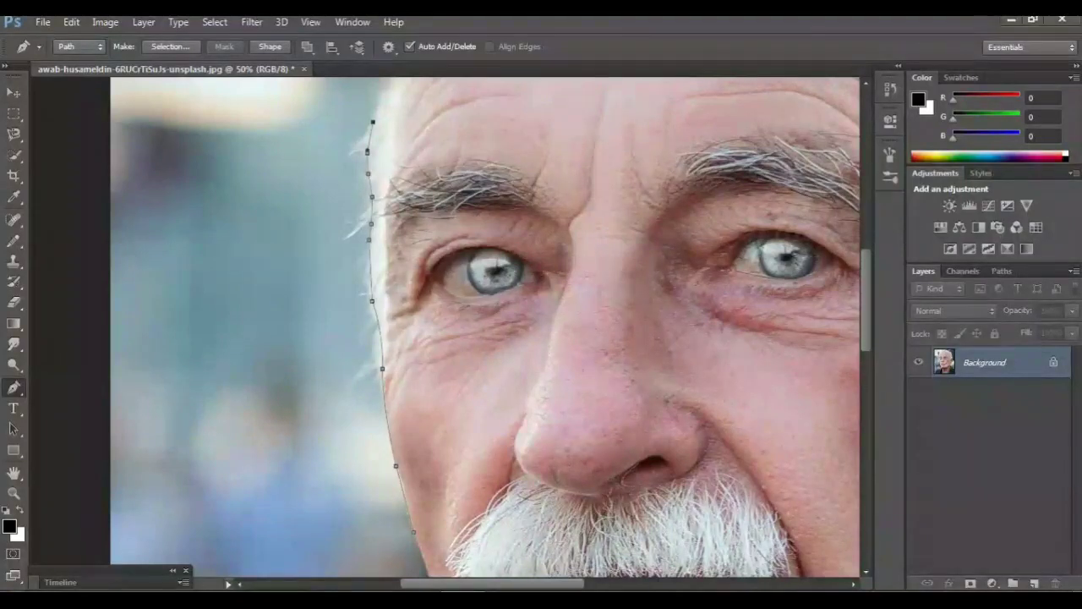
scroll(486, 326, "up", 5)
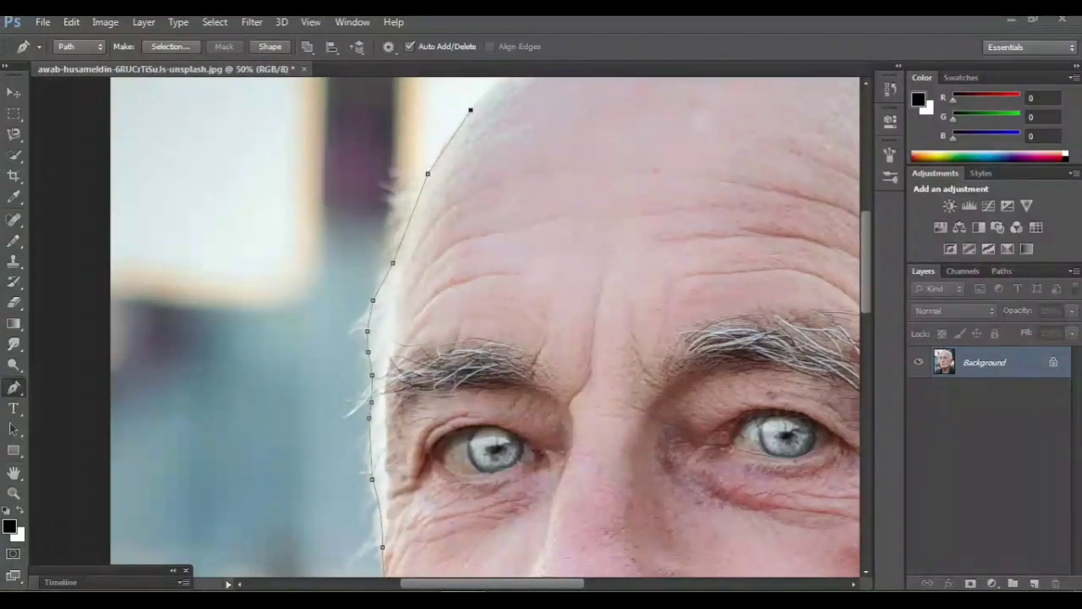
scroll(445, 327, "right", 5)
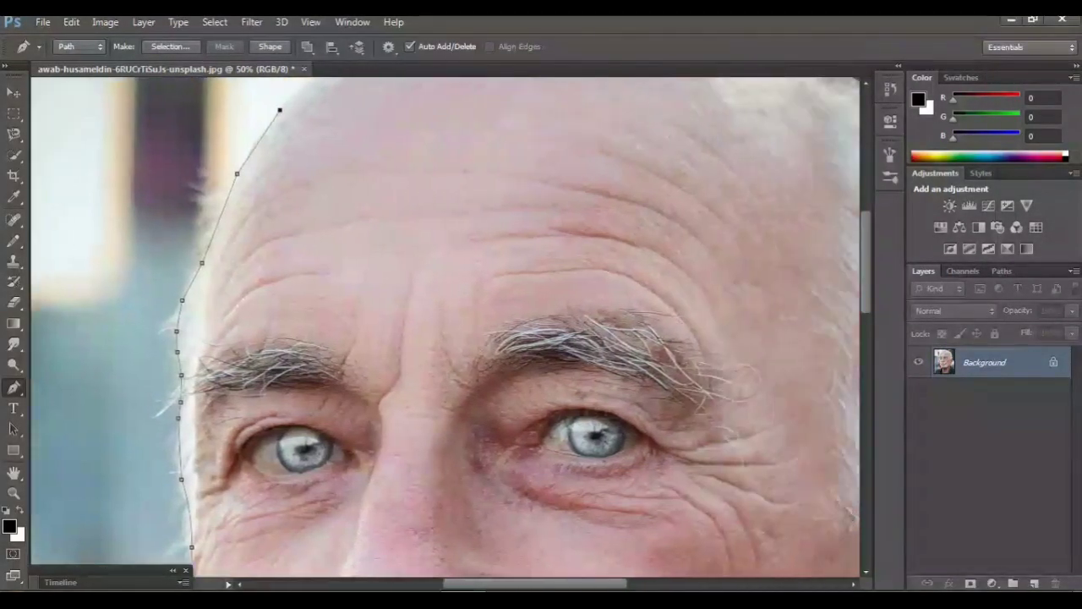
scroll(445, 327, "up", 3)
scroll(486, 326, "up", 3)
left_click_drag(416, 244, 477, 224)
left_click_drag(616, 230, 700, 255)
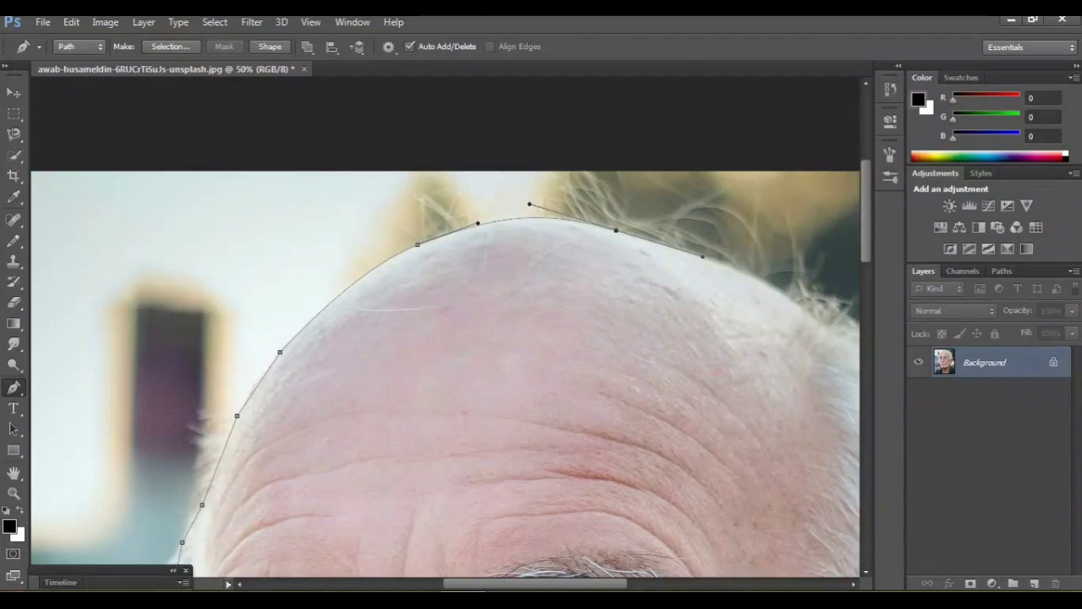
Step: Continue the pen path from the crown around the white hair on the ear side of the head
scroll(446, 327, "right", 6)
scroll(446, 327, "down", 1)
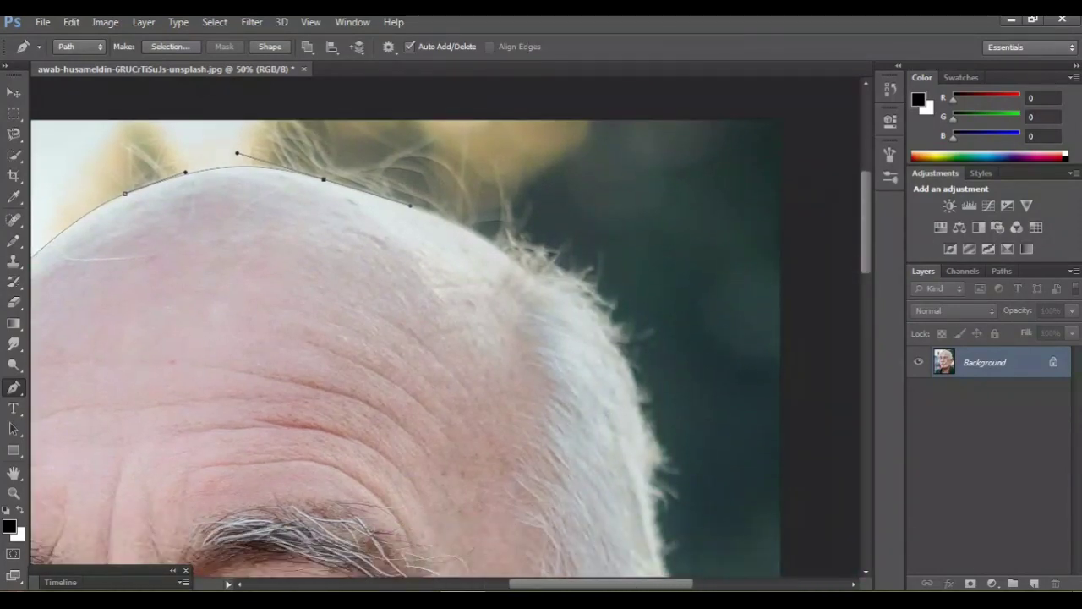
left_click_drag(524, 262, 533, 269)
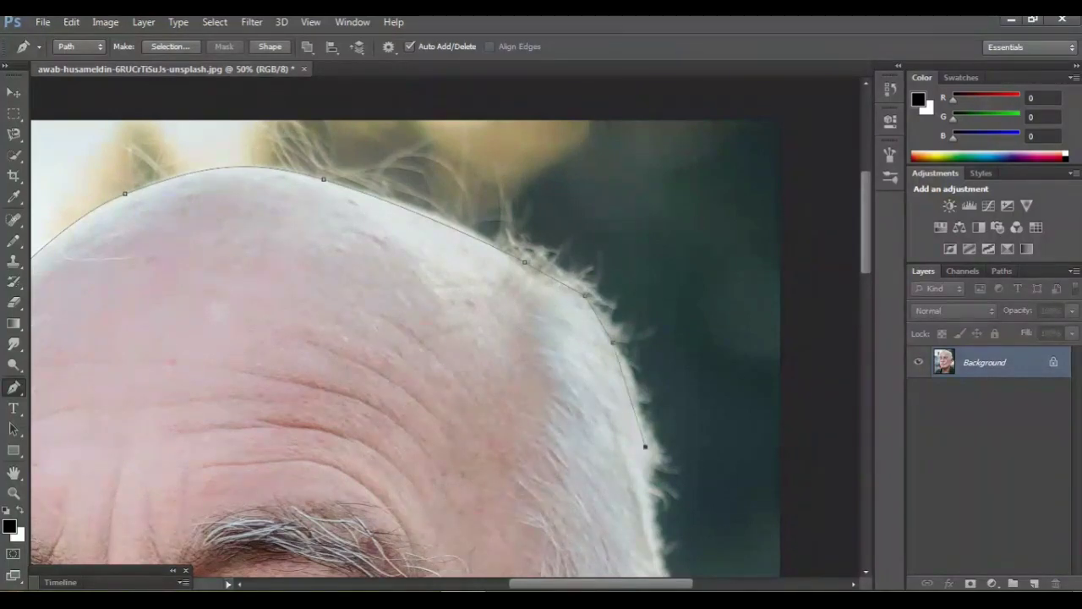
Step: Extend the pen path down the hairline and around the outer edge of the ear to beneath the earlobe
scroll(406, 326, "down", 4)
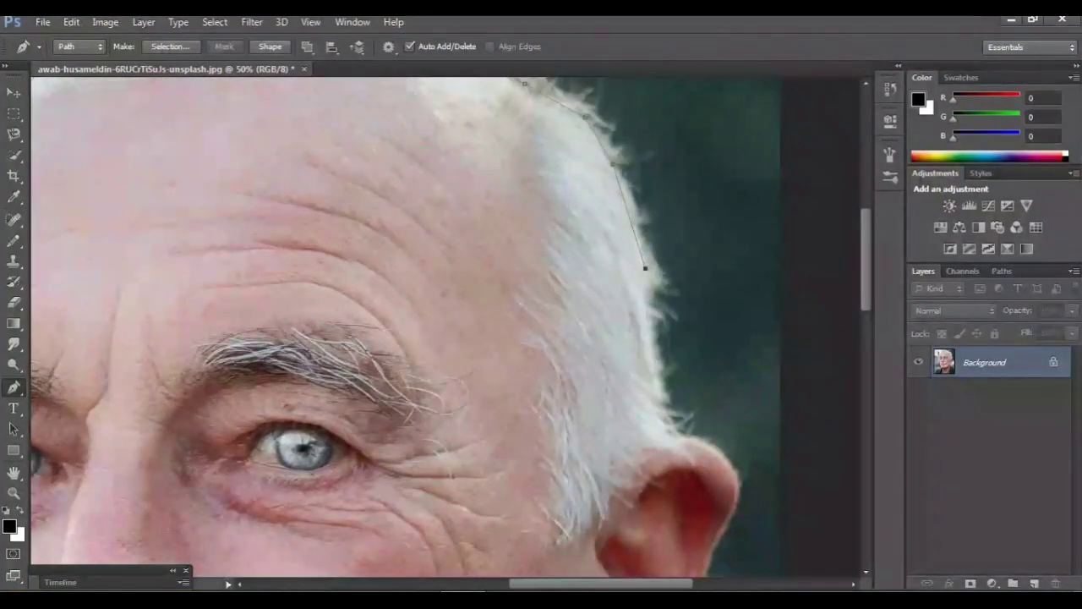
left_click_drag(735, 469, 739, 496)
scroll(406, 325, "down", 3)
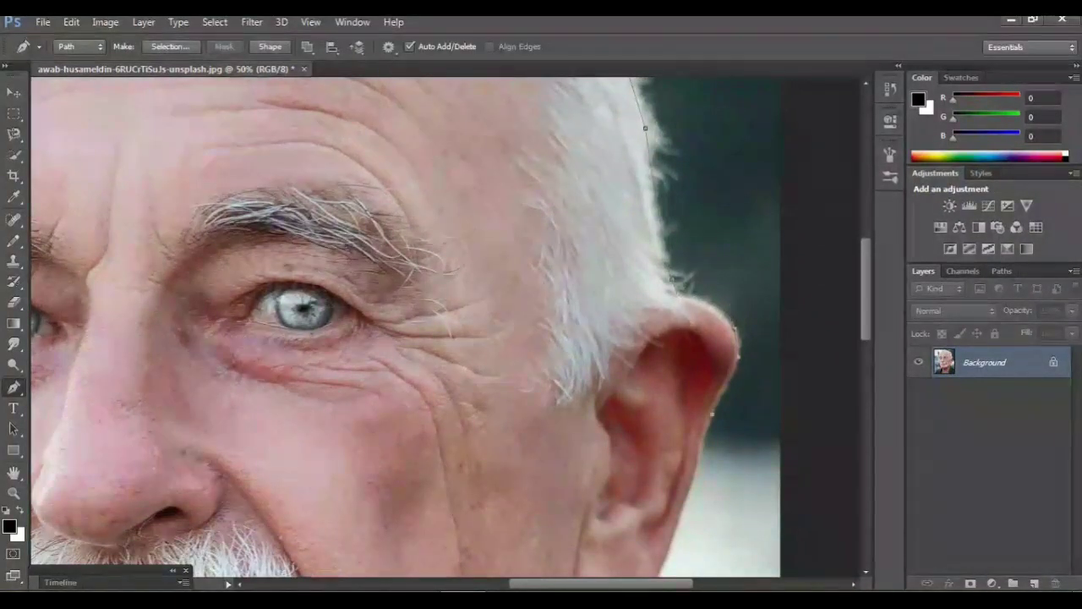
scroll(406, 326, "down", 3)
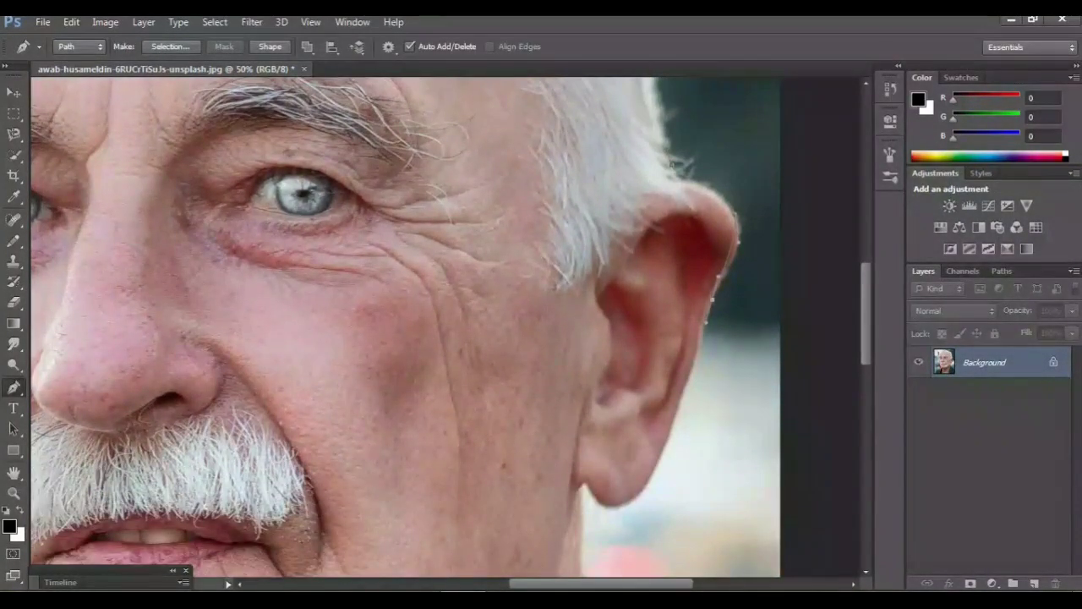
left_click_drag(681, 399, 666, 444)
scroll(406, 325, "down", 3)
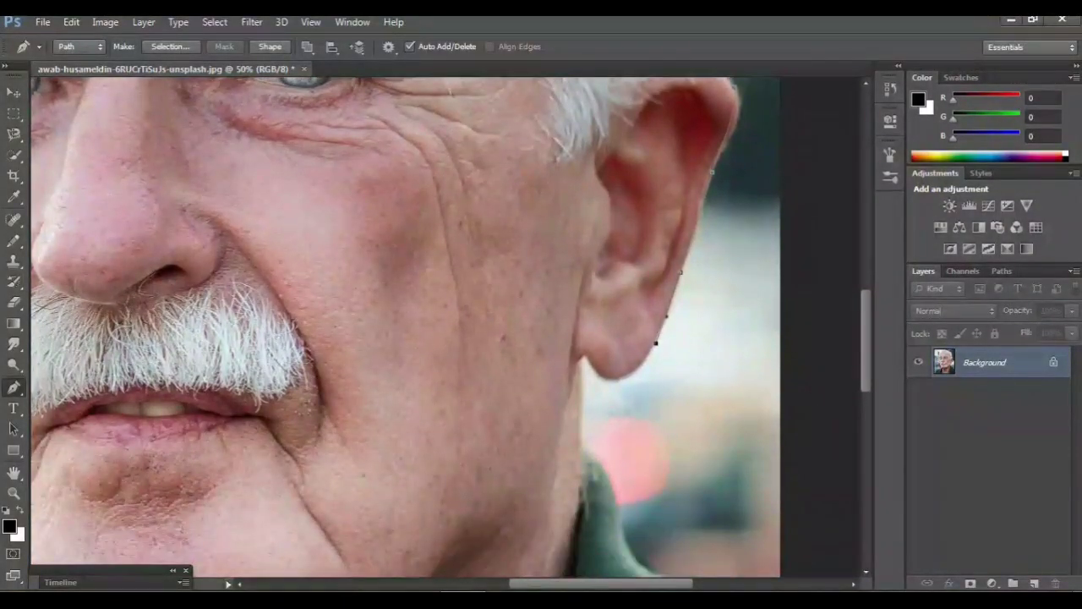
left_click(593, 364)
Step: Trace the path along the neck, collar and shoulder, then close it along the photo's bottom edge
scroll(406, 326, "right", 5)
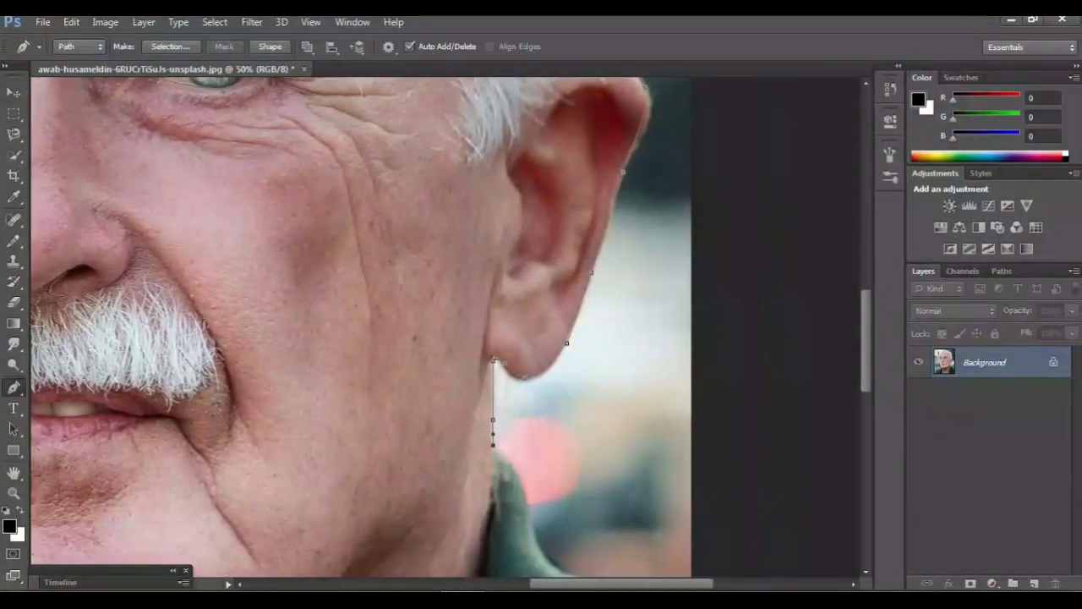
scroll(317, 326, "down", 3)
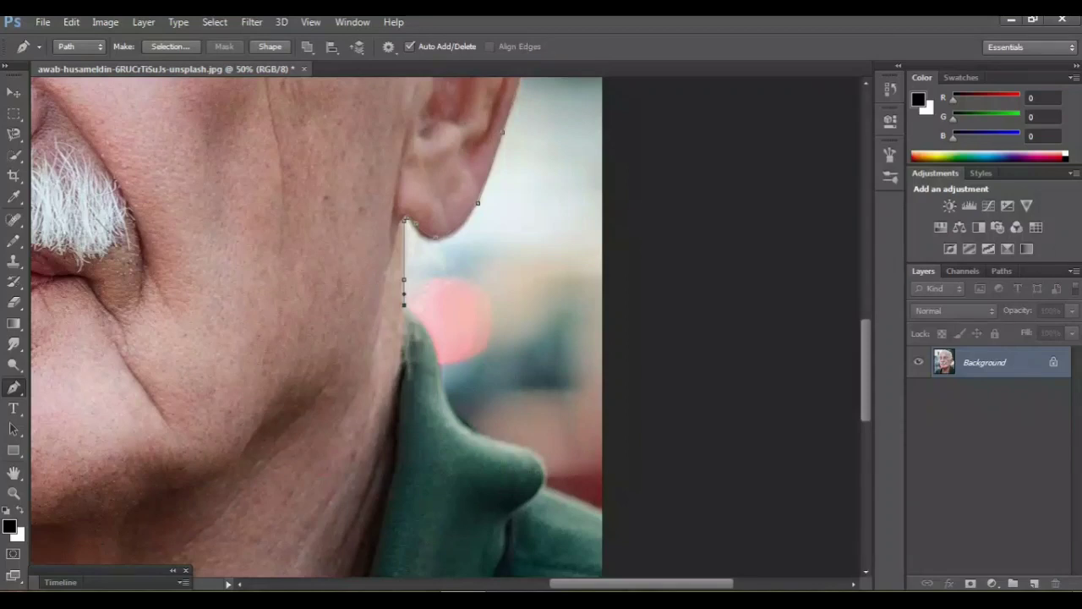
scroll(317, 326, "down", 8)
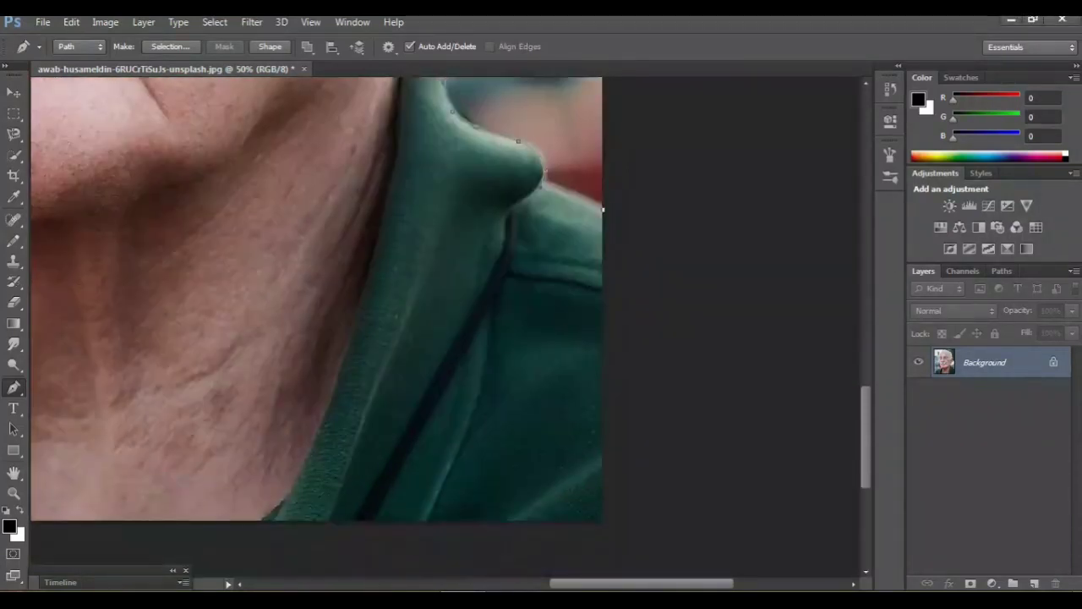
scroll(446, 267, "left", 10)
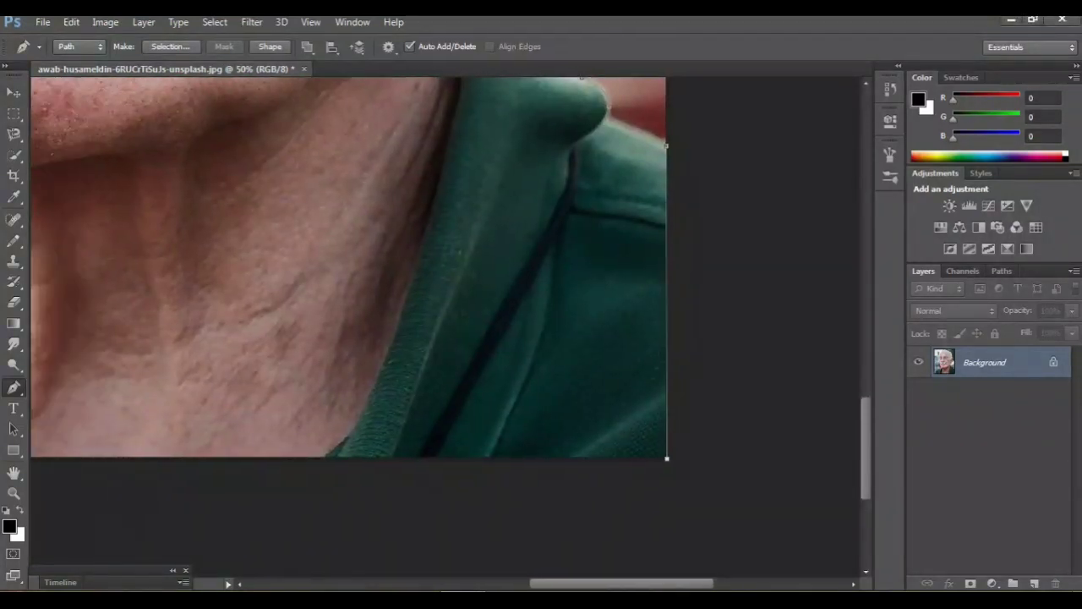
scroll(445, 267, "left", 3)
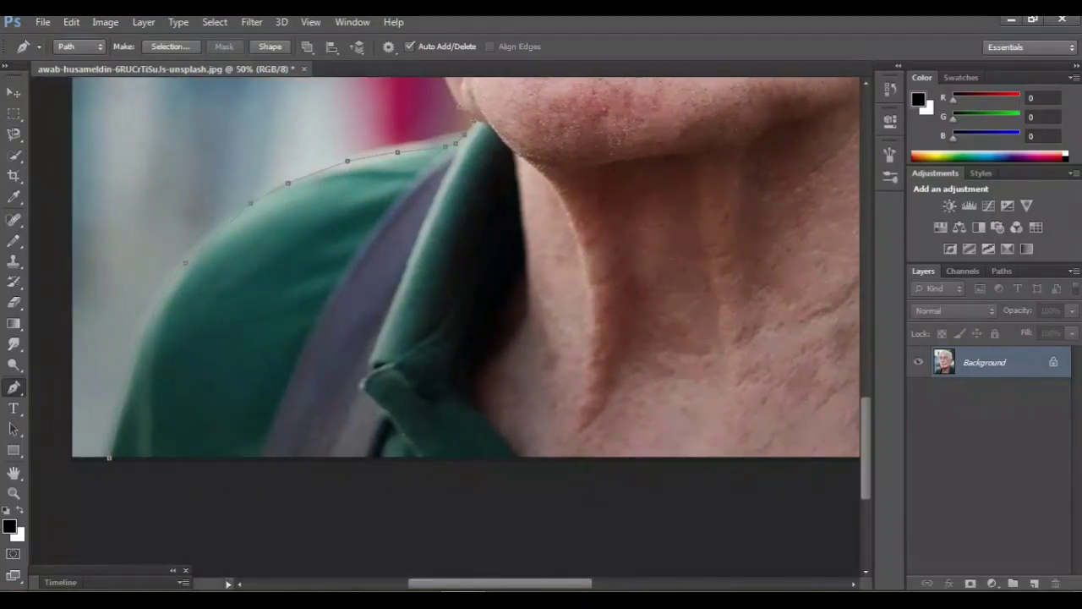
Step: Convert the finished path around the man into a new anti-aliased selection
scroll(445, 267, "right", 2)
scroll(445, 268, "up", 10)
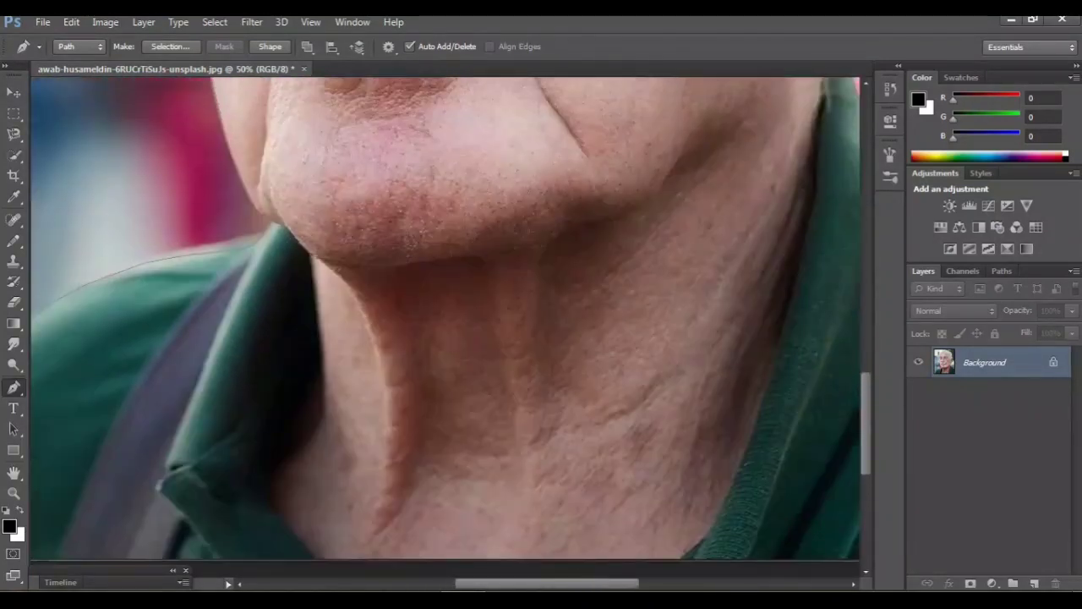
scroll(446, 328, "up", 10)
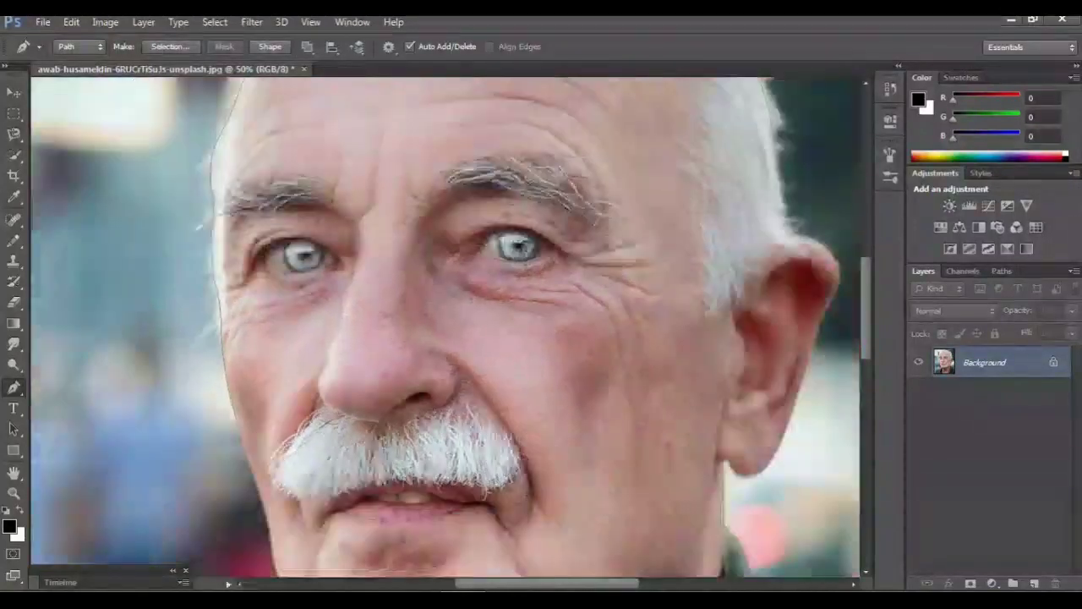
key("ctrl+minus")
scroll(518, 295, "up", 3)
right_click(517, 295)
left_click(580, 295)
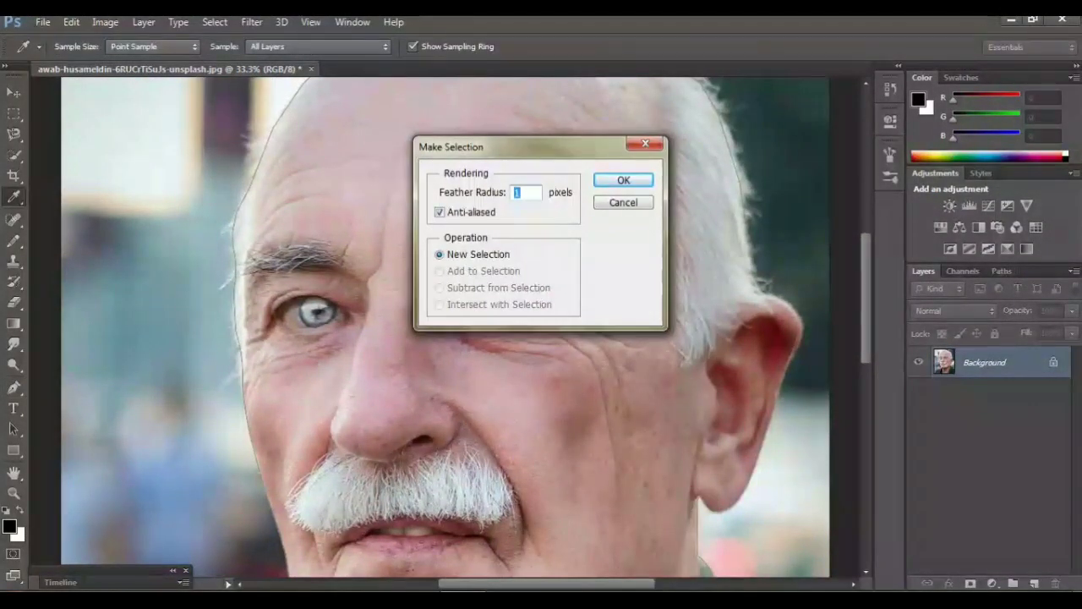
key("Return")
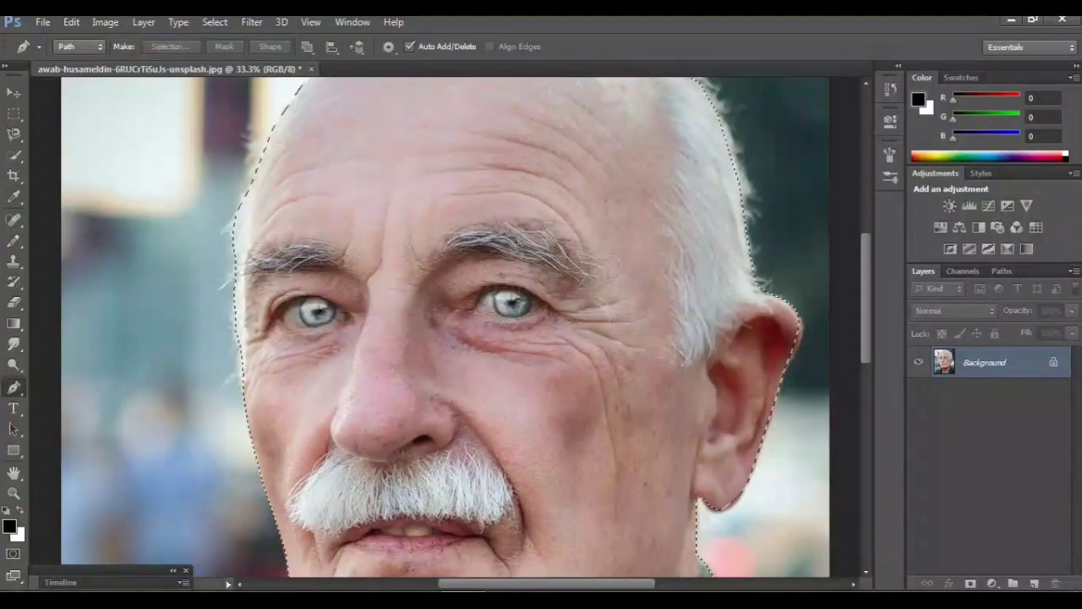
Step: Create a new U.S. Paper Letter document, 8.5 x 11 inches at 300 pixels/inch, RGB with a white background
scroll(446, 328, "up", 3)
scroll(446, 328, "down", 2)
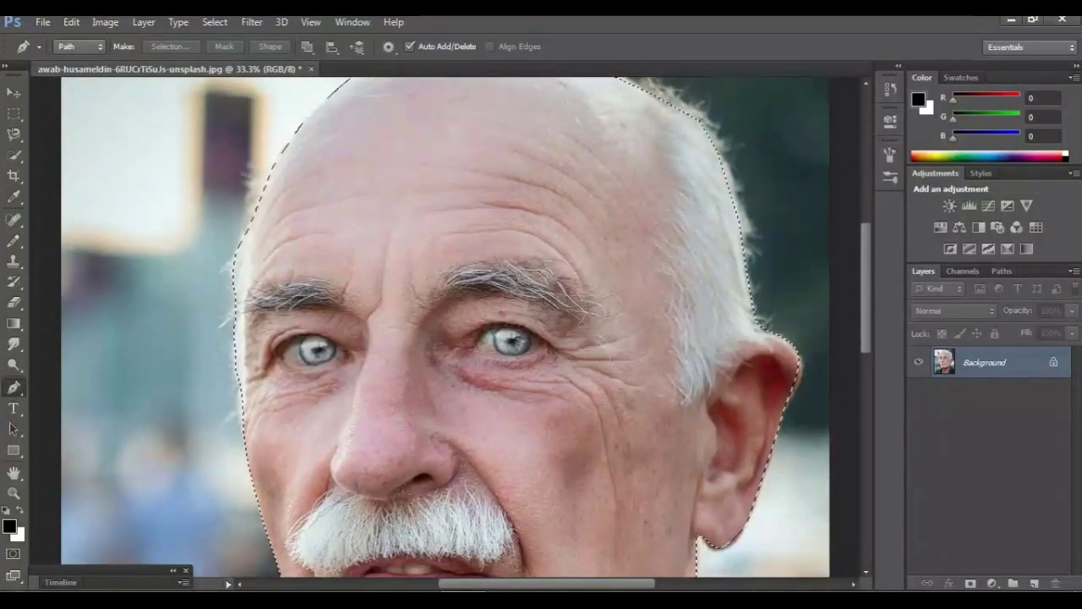
key("ctrl+n")
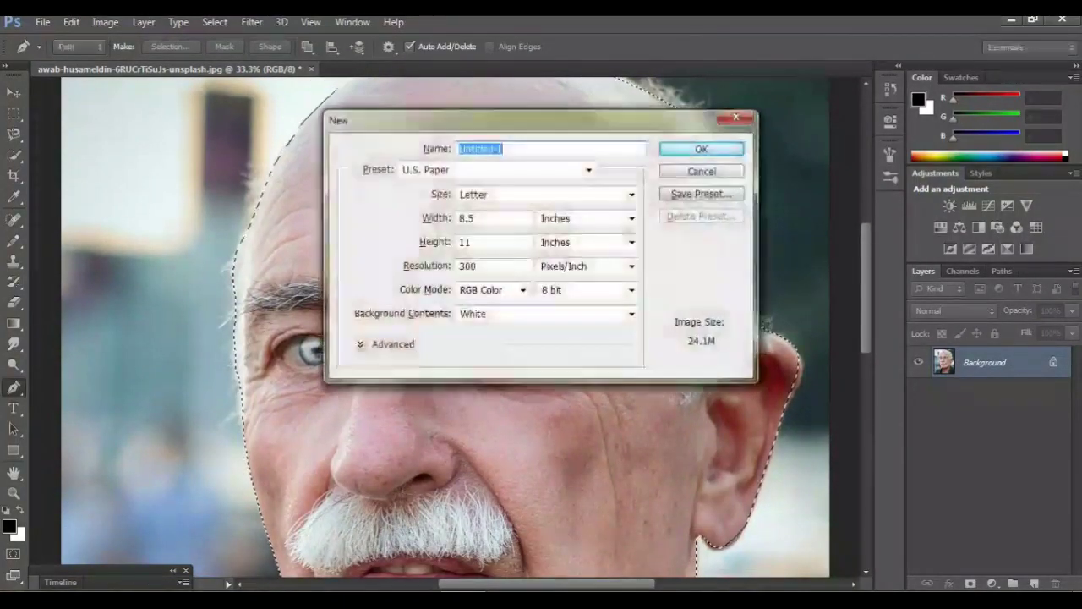
key("Return")
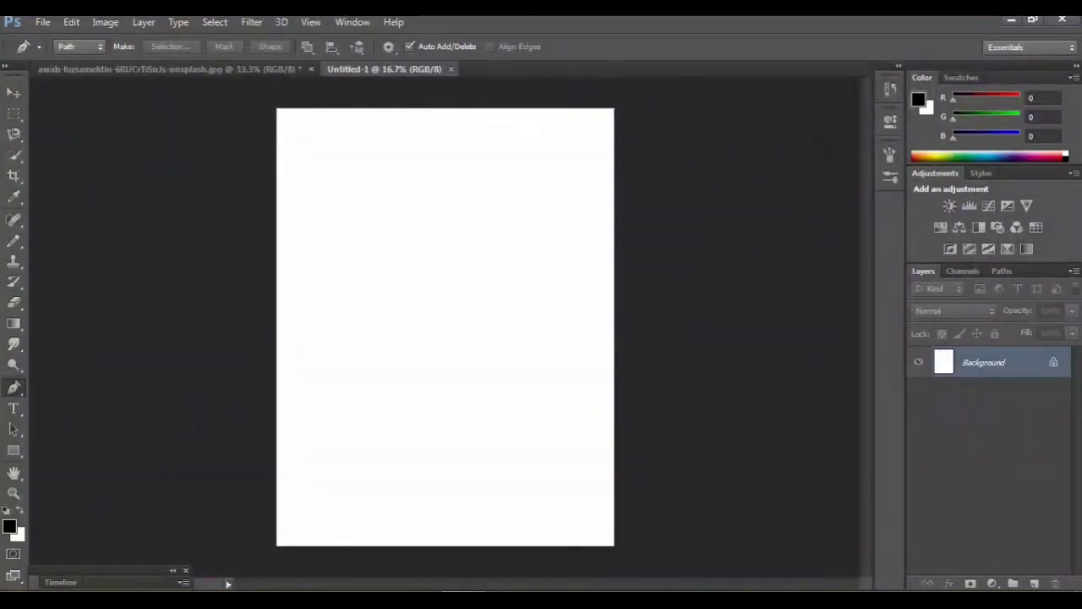
Step: Move the selected portrait cutout from the photo into the new blank document
left_click(169, 69)
key("v")
mouse_move(410, 215)
left_mouse_down()
mouse_move(385, 69)
mouse_move(452, 378)
mouse_move(416, 224)
left_mouse_up()
Step: Scale the portrait cutout to about 82% width and 79% height and position it within the white page
key("ctrl+t")
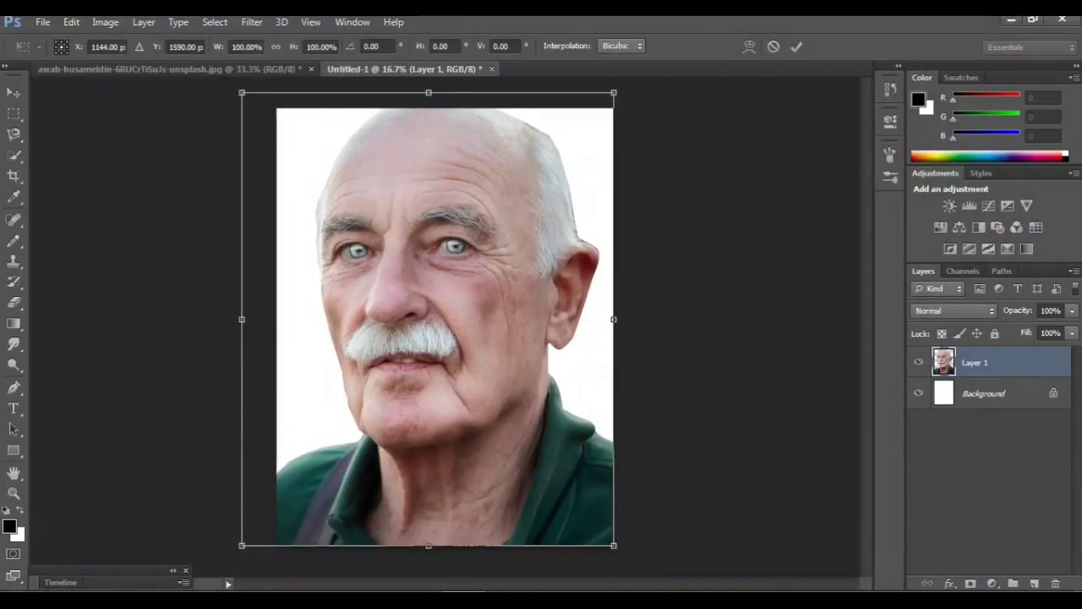
left_click_drag(241, 93, 276, 133)
left_click_drag(427, 372, 427, 347)
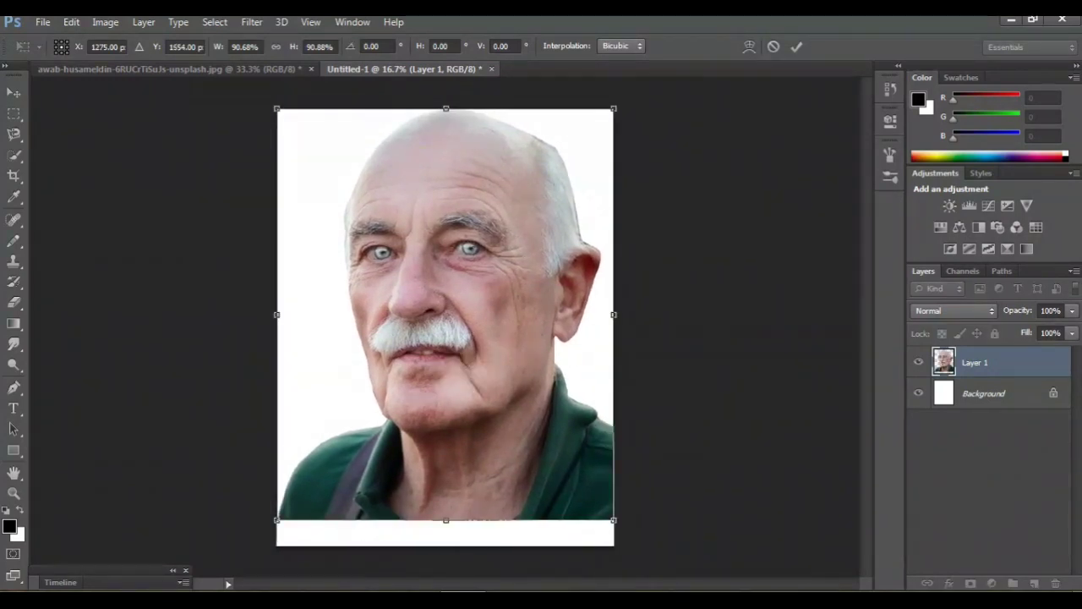
left_click_drag(614, 520, 580, 468)
left_click_drag(479, 363, 494, 396)
key("Return")
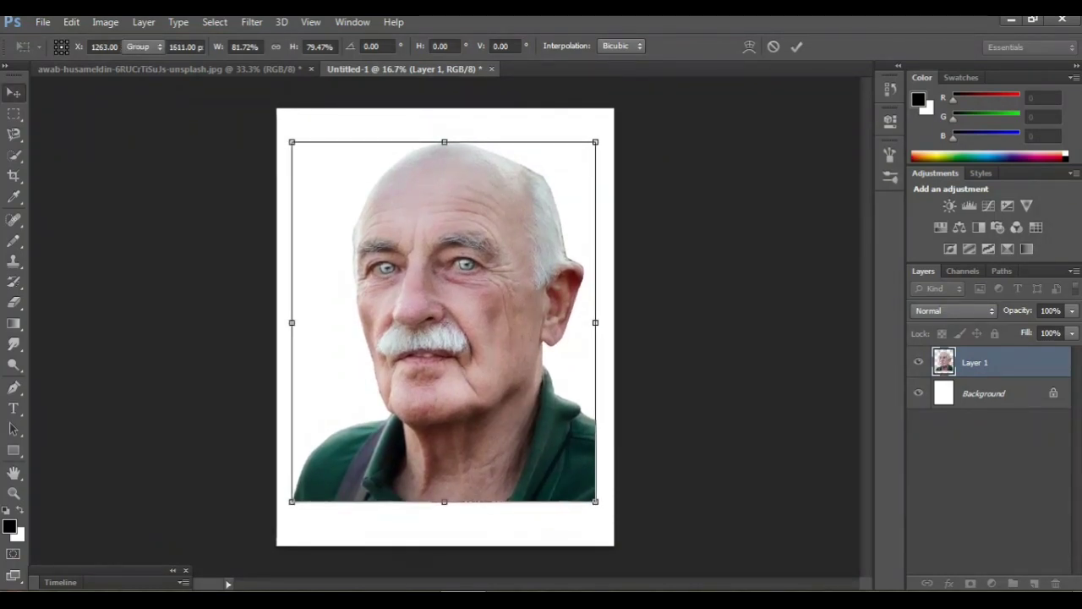
key("Return")
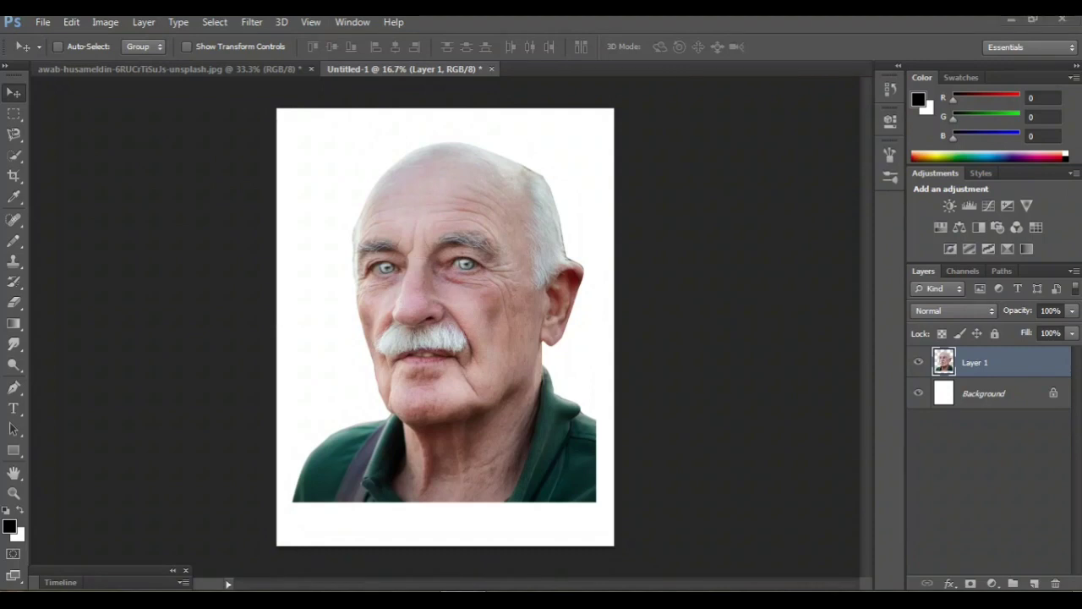
Step: Duplicate the portrait layer and hide the original
key("ctrl+z")
left_click_drag(975, 362, 1034, 583)
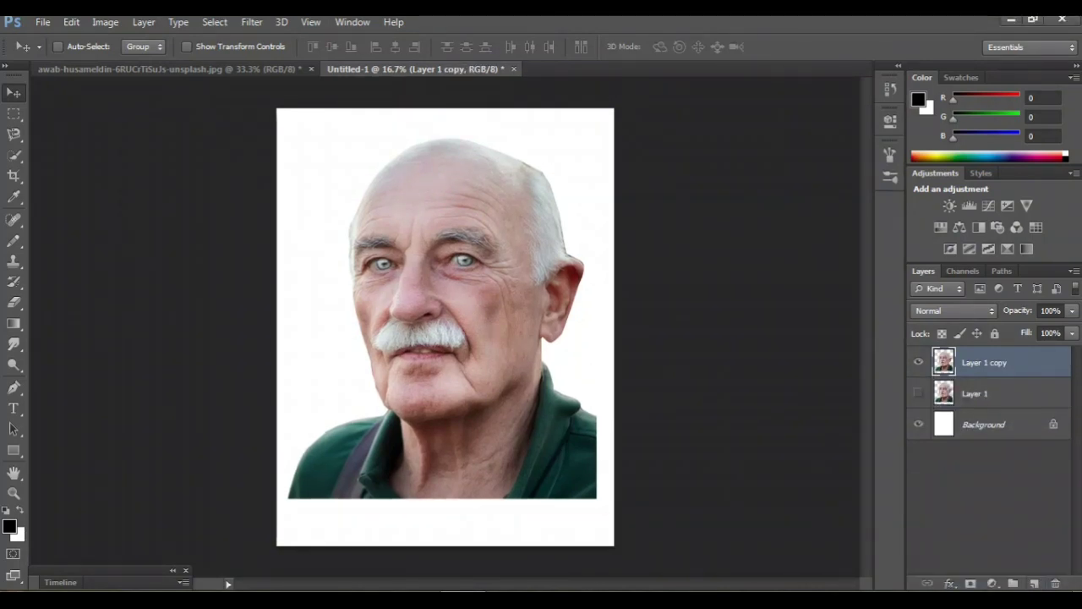
Step: Sharpen the duplicated portrait layer with Unsharp Mask at amount 87%, radius 8.0 pixels and threshold 0
key("ctrl+plus")
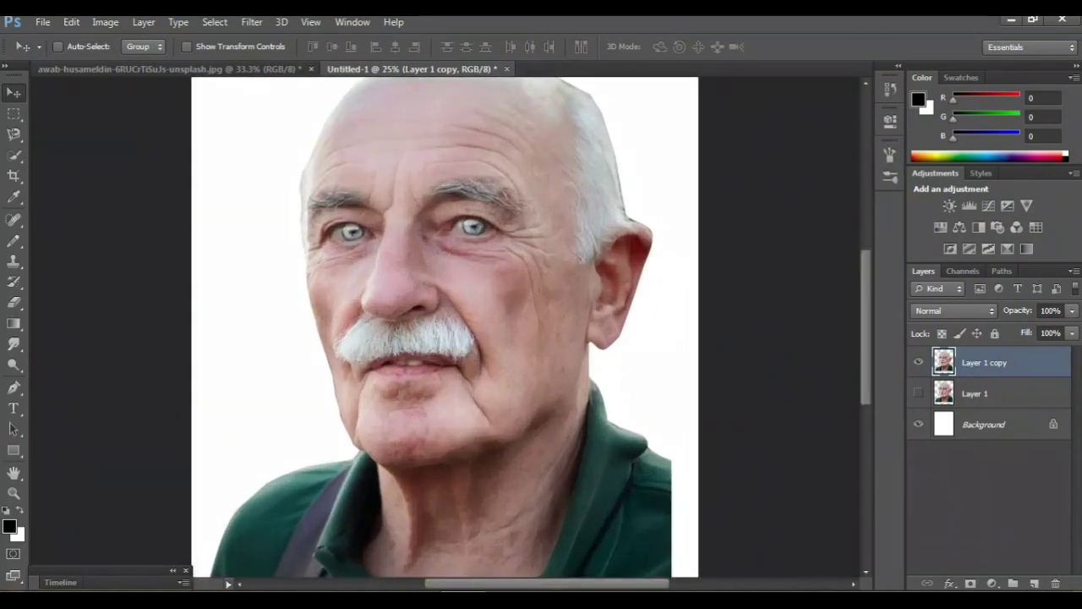
scroll(445, 327, "up", 2)
scroll(445, 326, "down", 5)
scroll(445, 326, "up", 5)
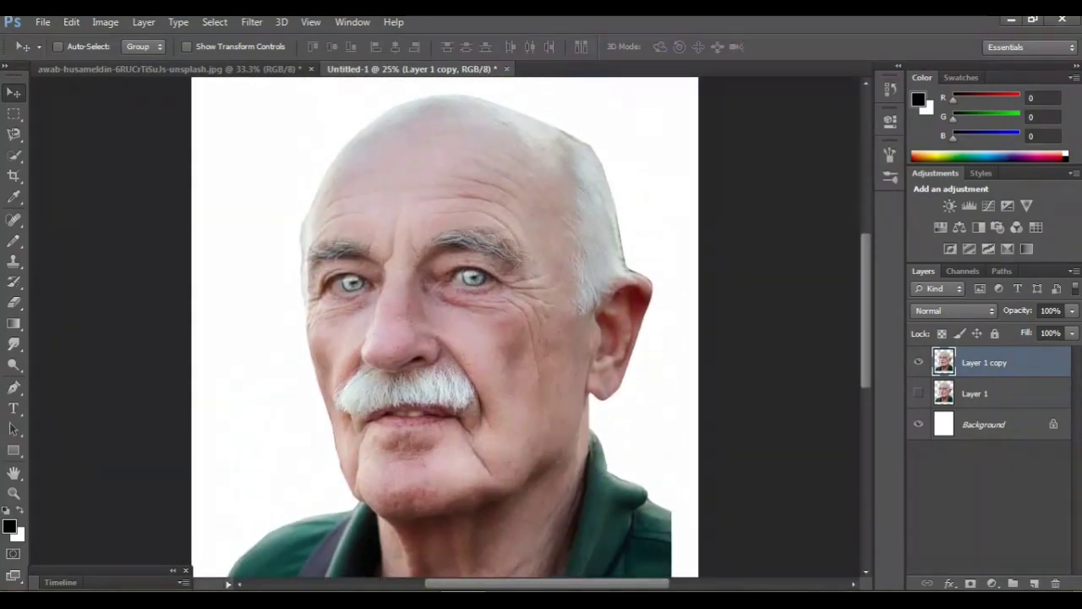
left_click(251, 22)
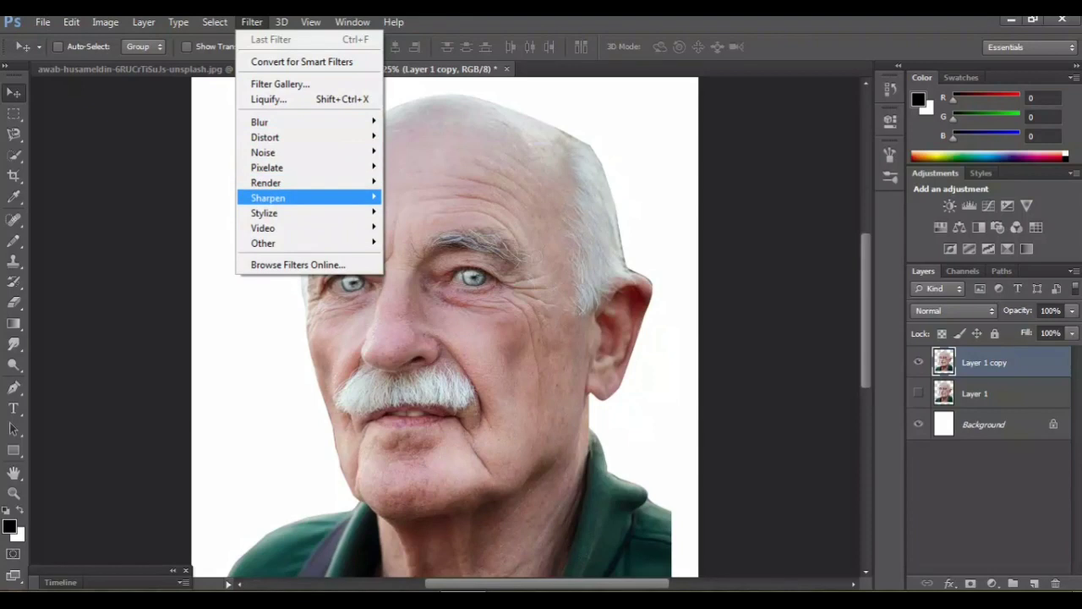
mouse_move(268, 197)
left_click(428, 257)
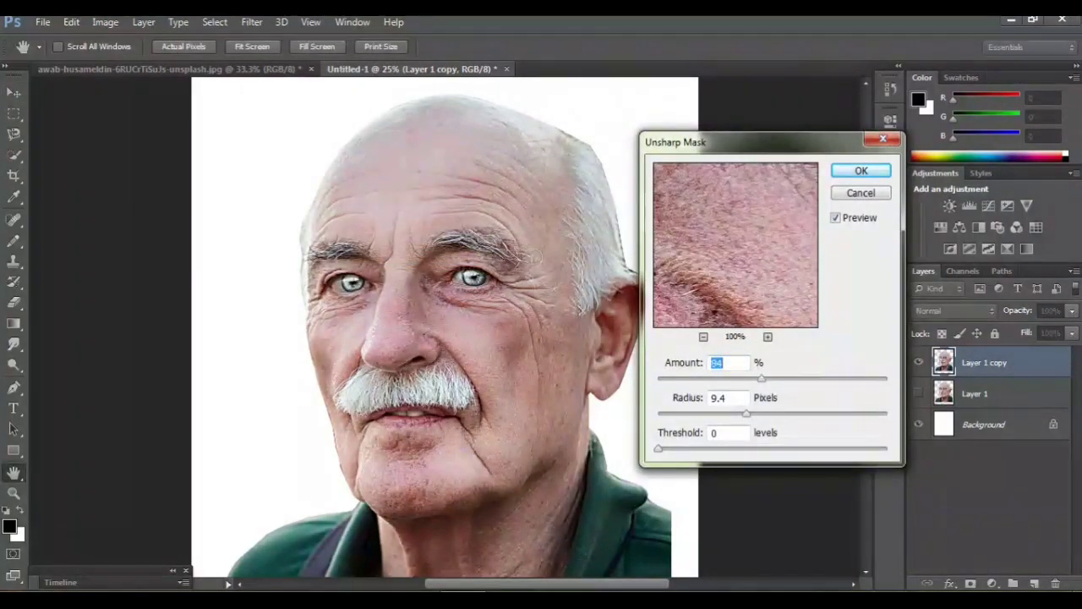
left_click(737, 413)
left_click_drag(762, 379, 767, 379)
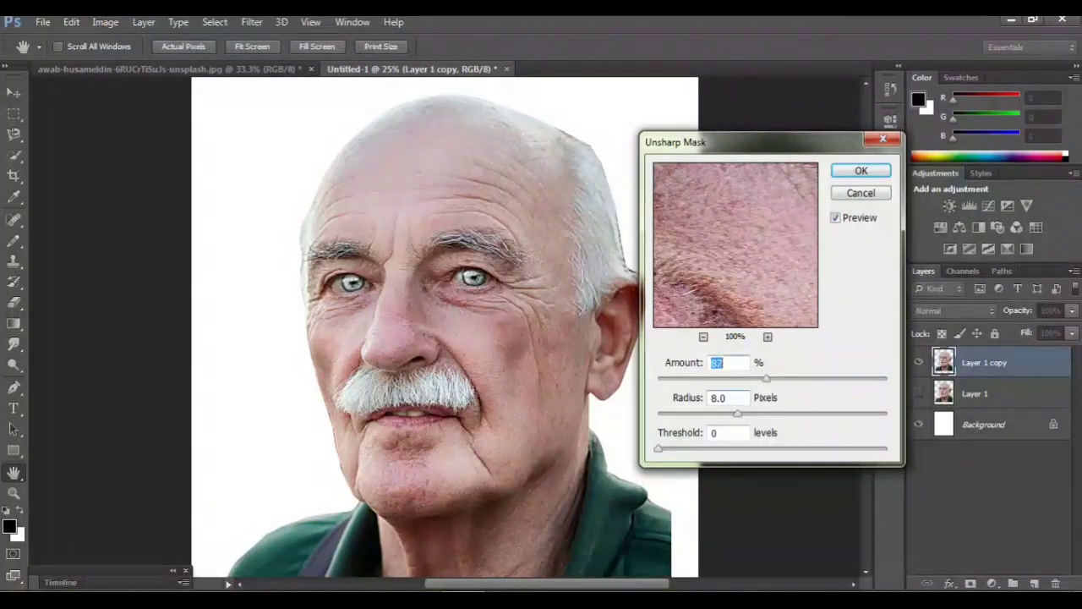
key("Return")
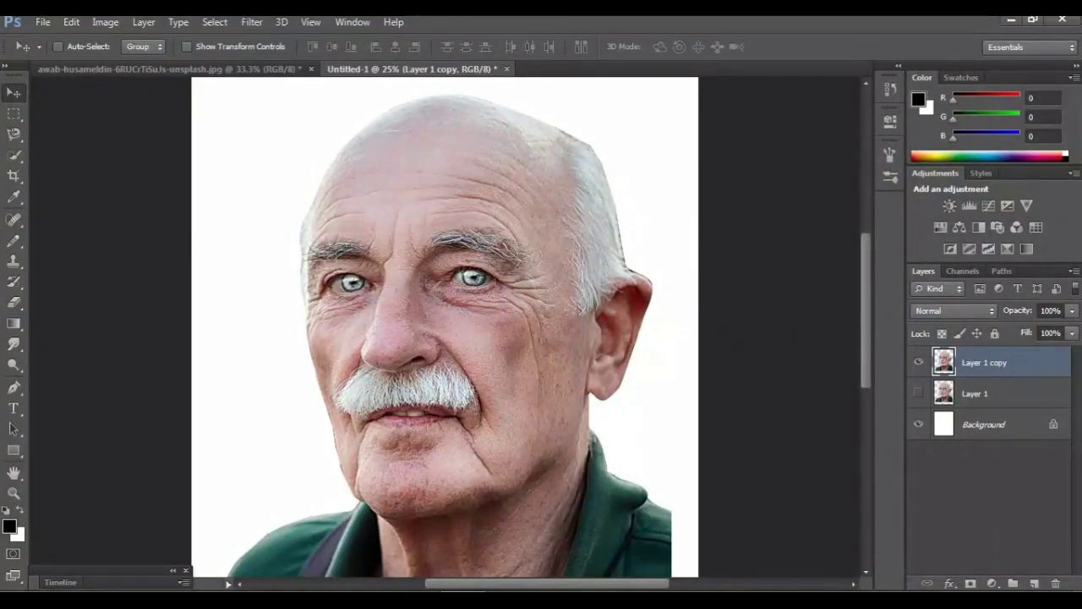
Step: Smooth the forehead skin above the eyebrow nearer the visible ear with the Smudge tool at brush size 125 and 50% strength
left_click(14, 344)
left_click(85, 372)
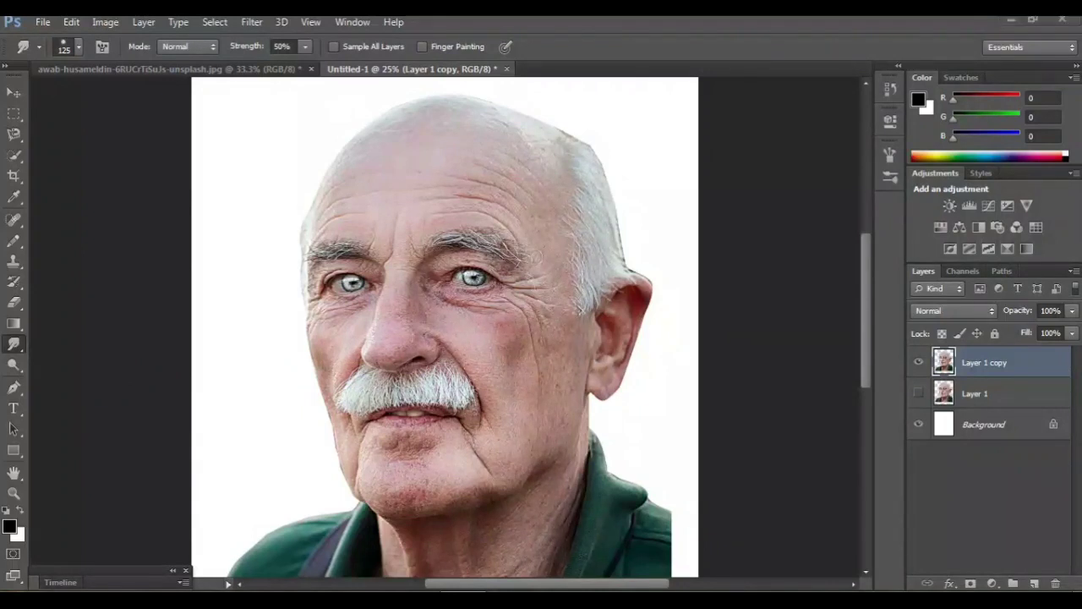
key("ctrl+plus")
key("ctrl+plus")
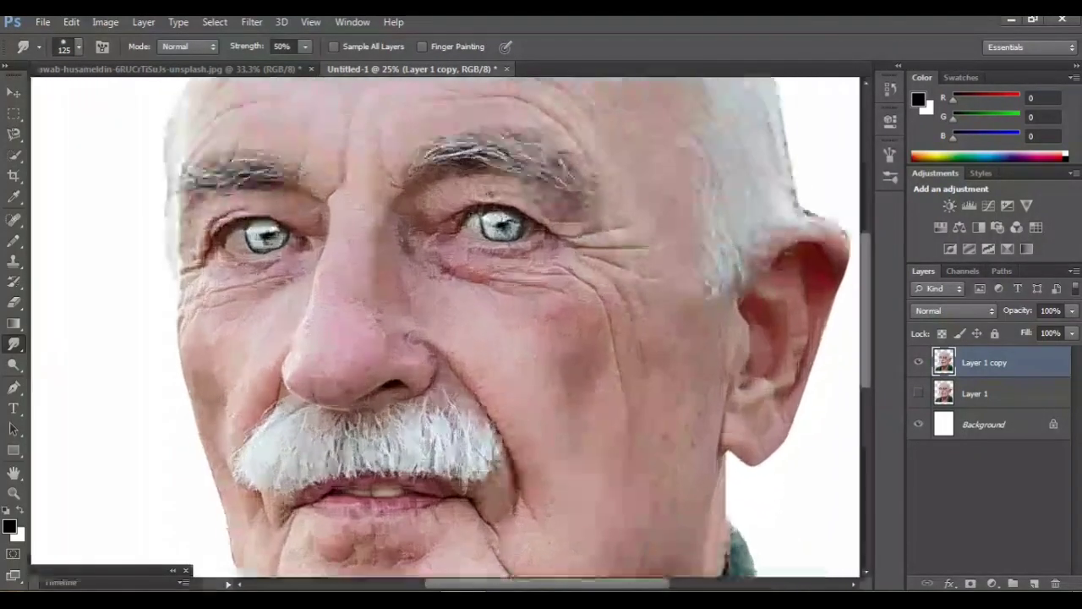
scroll(445, 327, "up", 1)
scroll(445, 325, "up", 5)
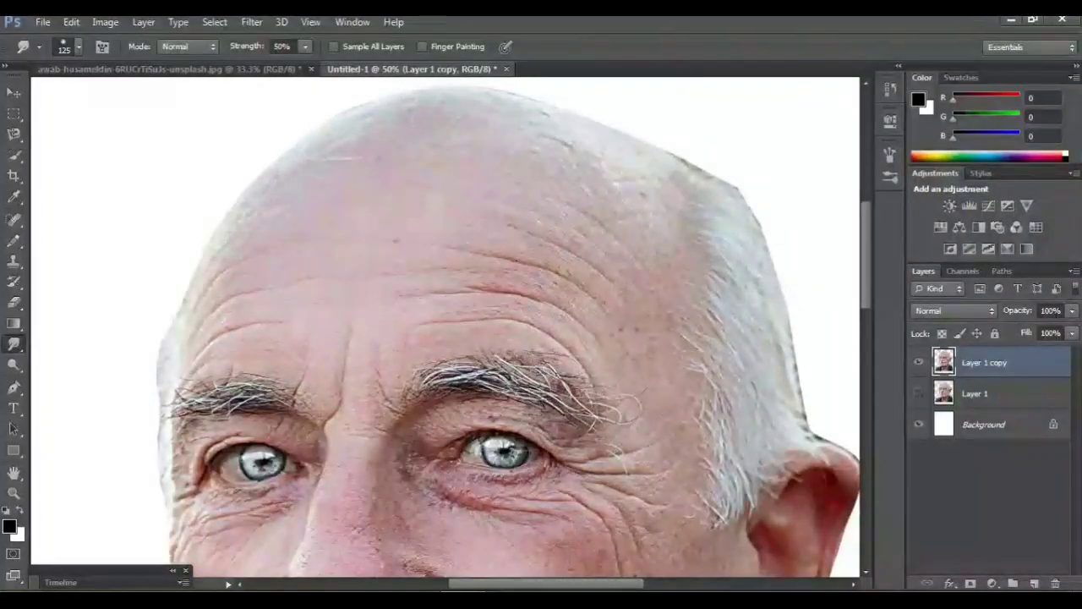
key("ctrl+plus")
scroll(446, 325, "up", 2)
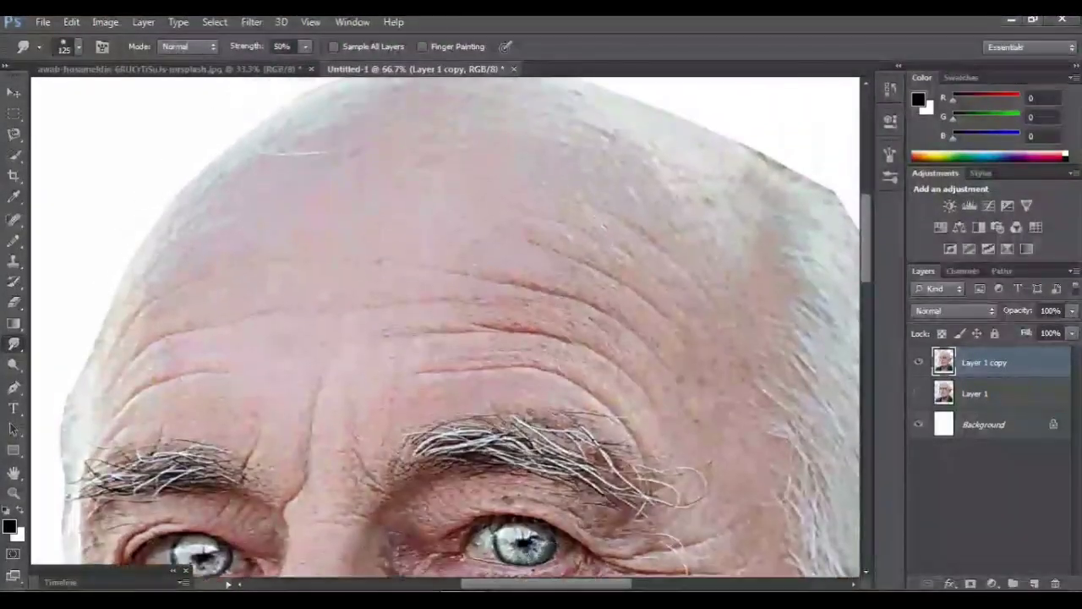
scroll(445, 325, "down", 1)
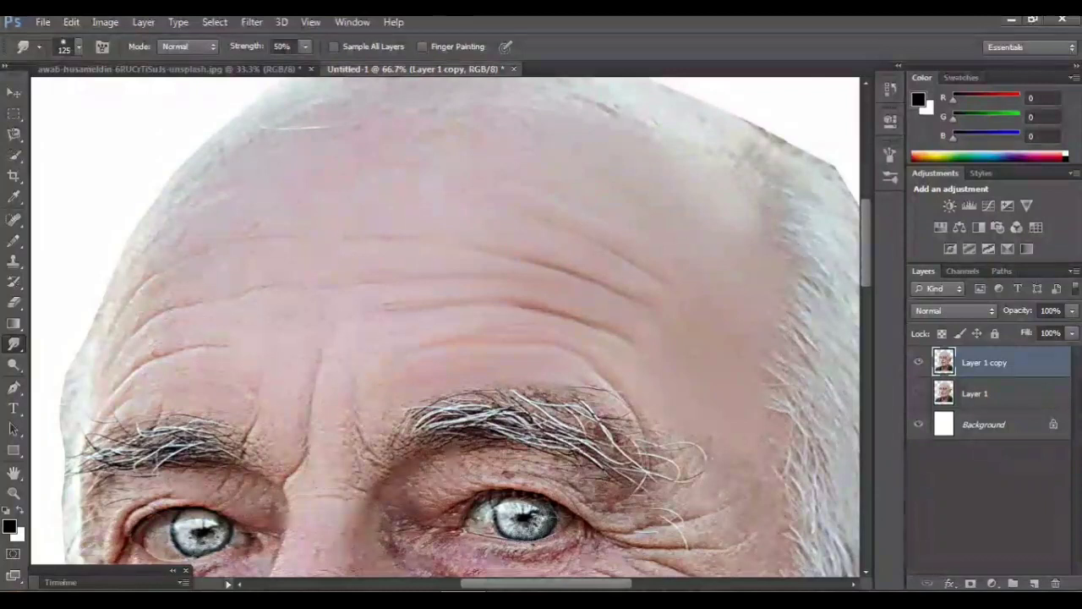
Step: Smudge the scalp, the upper head edge and the remaining forehead wrinkles down to between the eyebrows
scroll(445, 327, "up", 3)
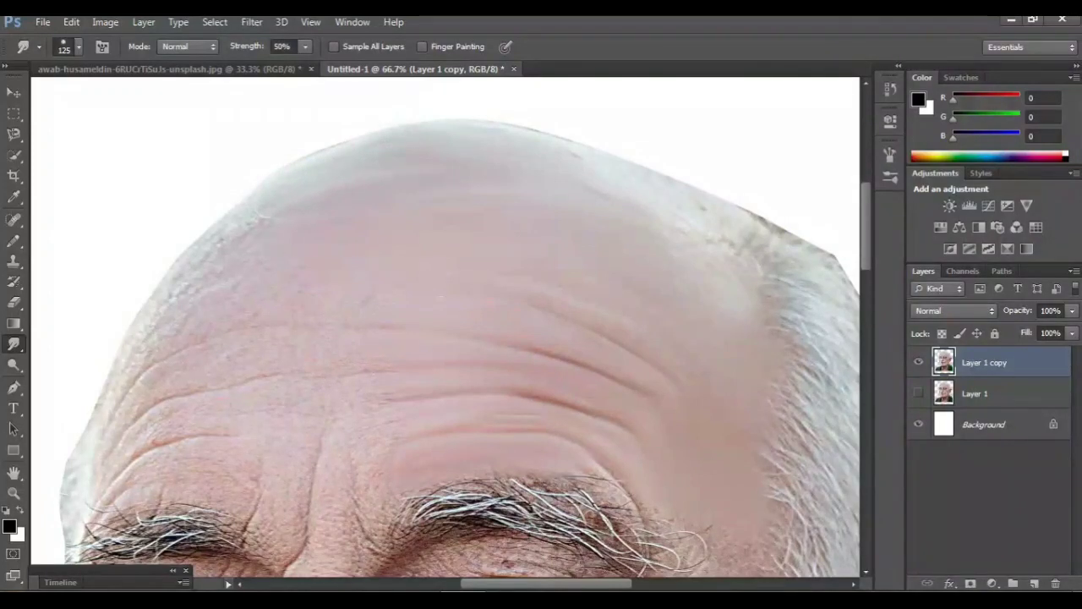
mouse_move(683, 225)
left_mouse_down()
mouse_move(757, 257)
mouse_move(753, 216)
left_mouse_up()
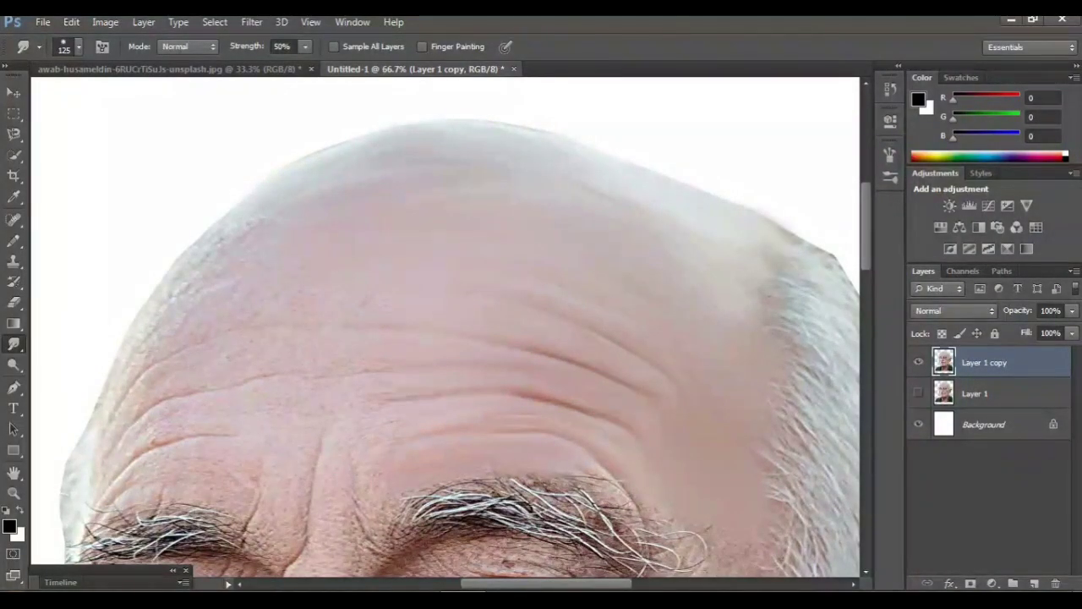
scroll(445, 326, "down", 3)
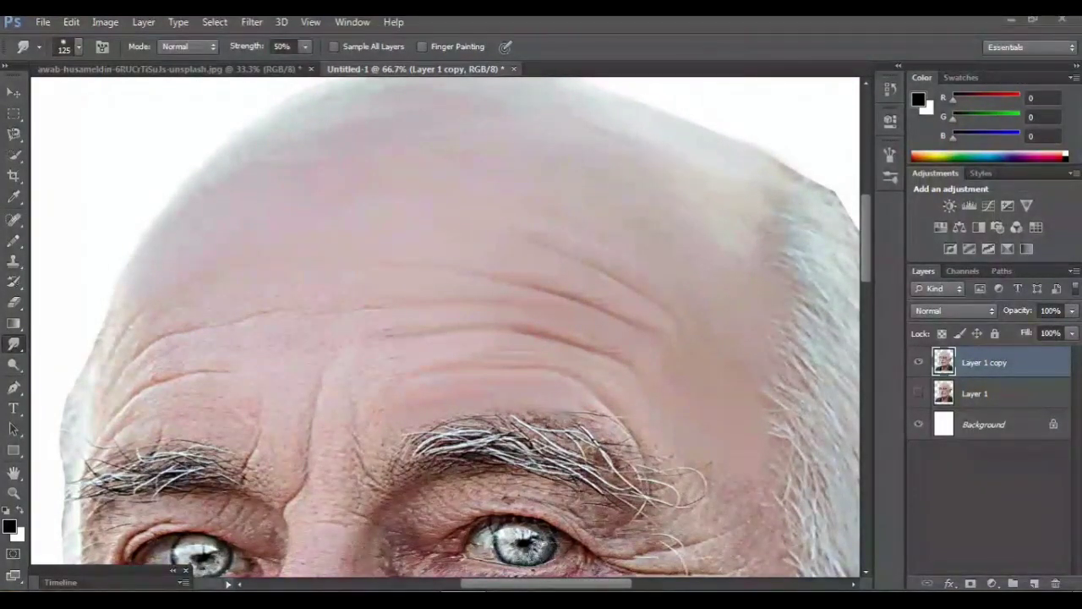
scroll(445, 326, "down", 3)
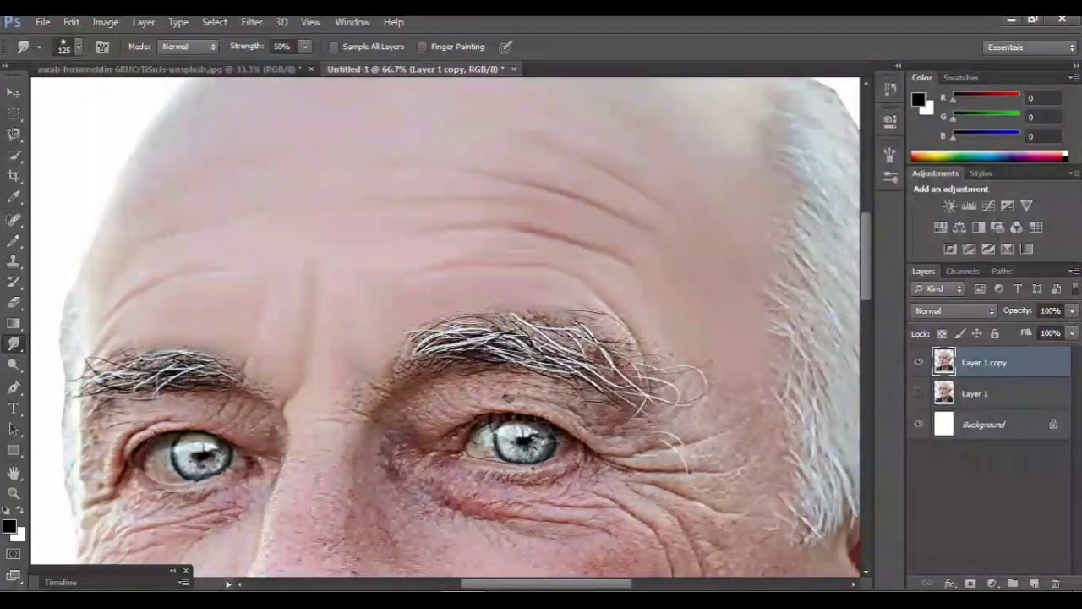
Step: Examine the smoothed forehead and scalp against the whole portrait and up close around the eyebrows
key("ctrl+minus")
key("ctrl+minus")
key("ctrl+minus")
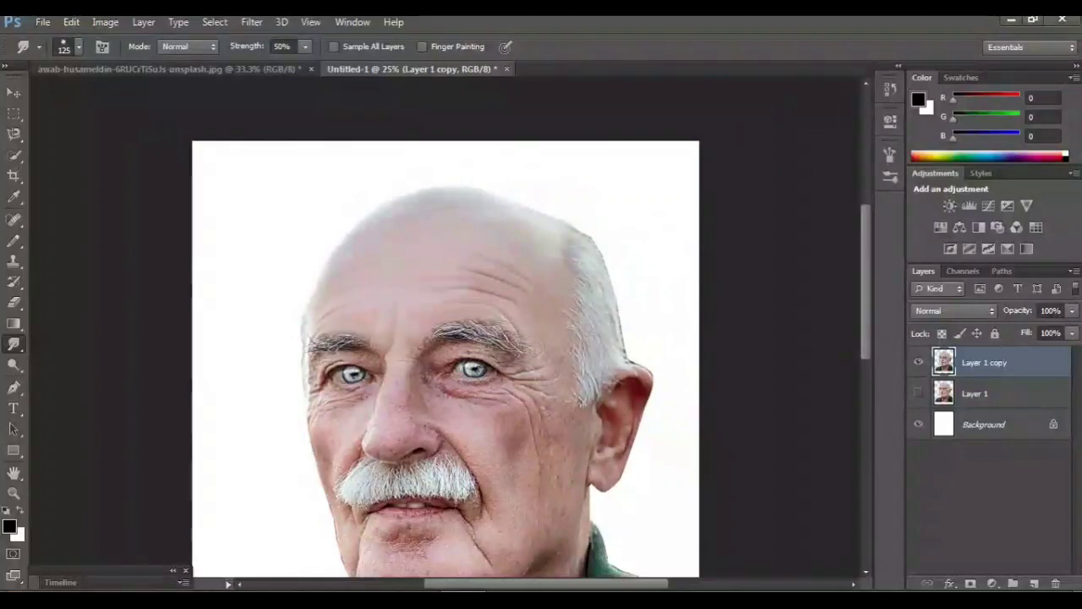
key("ctrl+plus")
key("ctrl+plus")
key("ctrl+plus")
key("ctrl+plus")
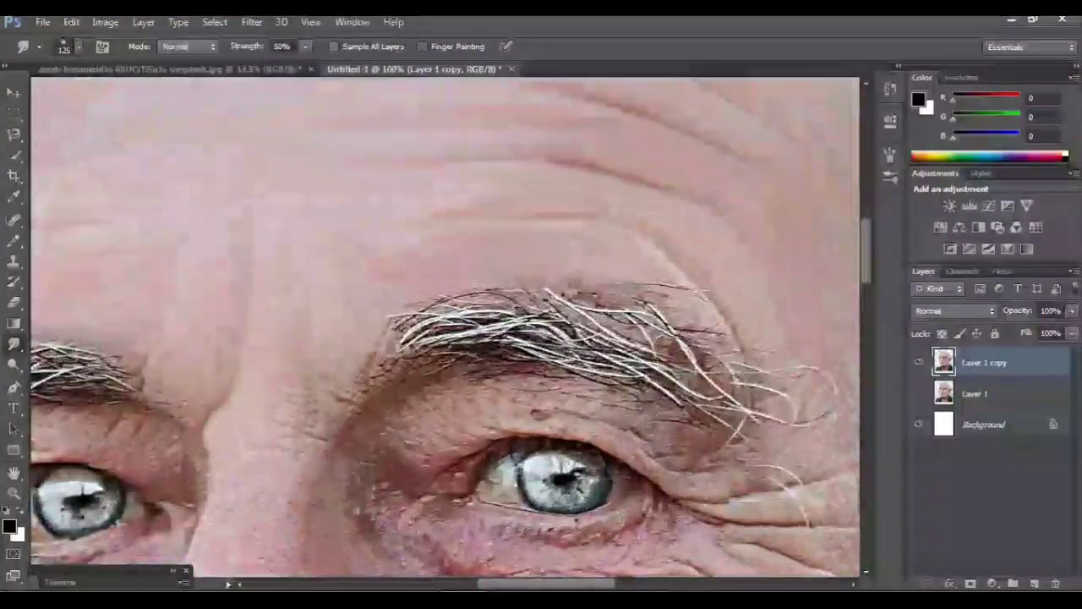
key("ctrl+plus")
key("ctrl+minus")
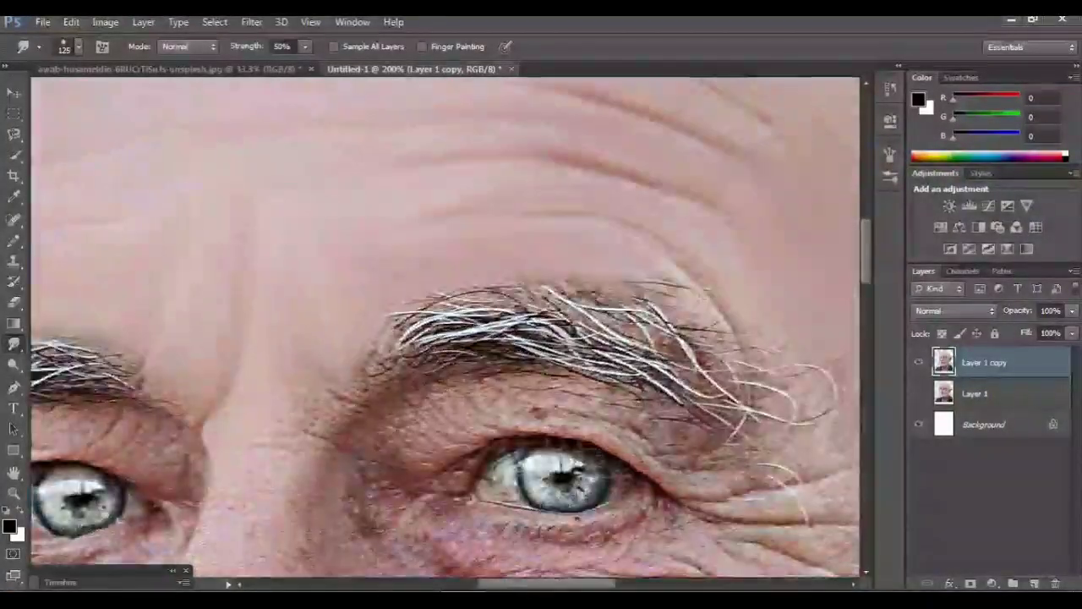
Step: Smudge the eyebrow and upper eyelid on the side away from the visible ear, using smaller brush sizes of 50 and 70
scroll(445, 327, "left", 7)
scroll(445, 327, "down", 3)
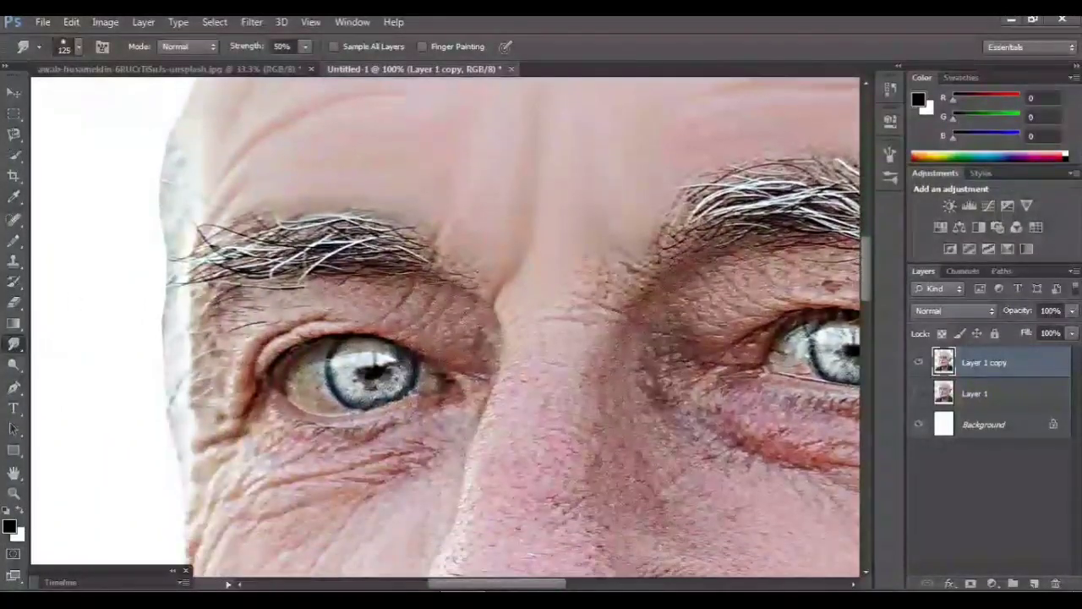
key("bracketleft")
key("bracketleft")
key("bracketleft")
key("bracketleft")
key("bracketleft")
key("bracketleft")
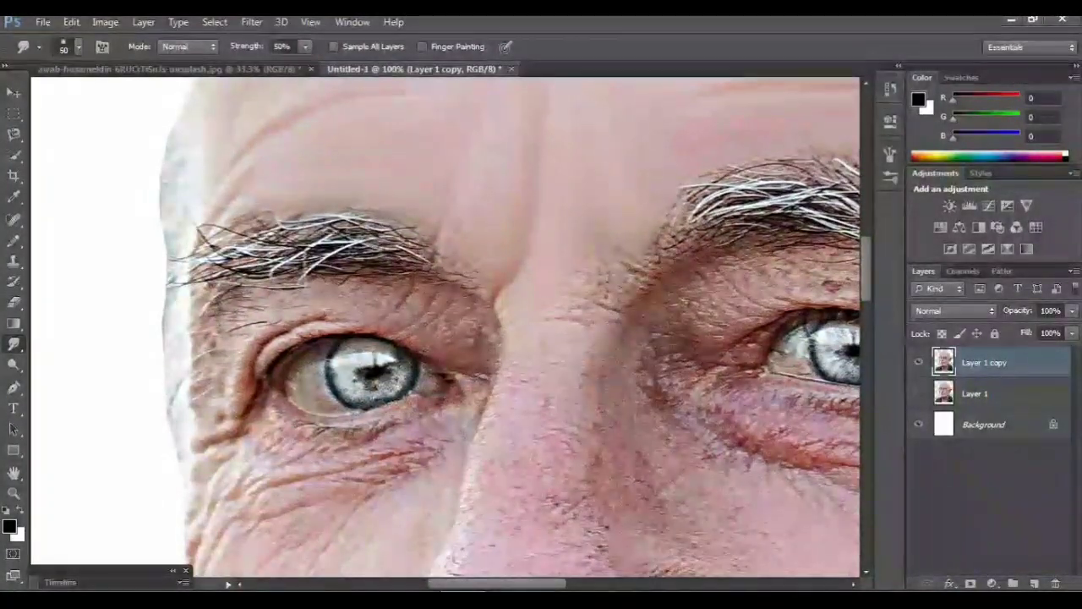
mouse_move(365, 228)
left_mouse_down()
mouse_move(401, 243)
mouse_move(408, 231)
mouse_move(359, 223)
mouse_move(196, 258)
left_mouse_up()
left_click_drag(406, 254, 478, 292)
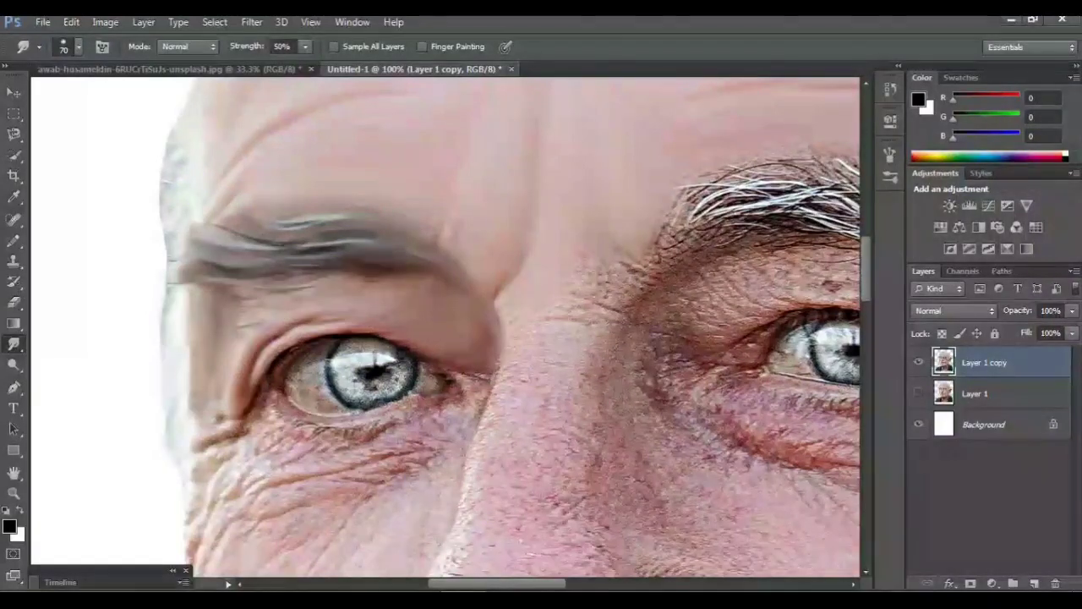
Step: Smooth the lower eyelid, outer-corner wrinkles and skin beside the nose around that same eye
scroll(446, 328, "down", 2)
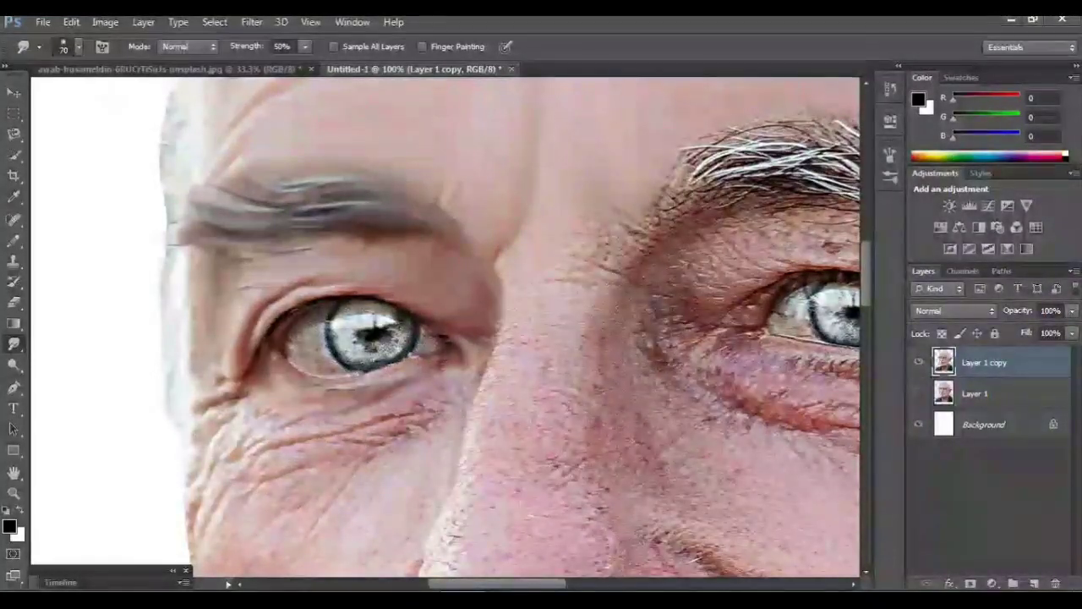
mouse_move(291, 421)
left_mouse_down()
mouse_move(228, 467)
mouse_move(231, 438)
mouse_move(205, 416)
left_mouse_up()
left_click_drag(247, 381, 198, 408)
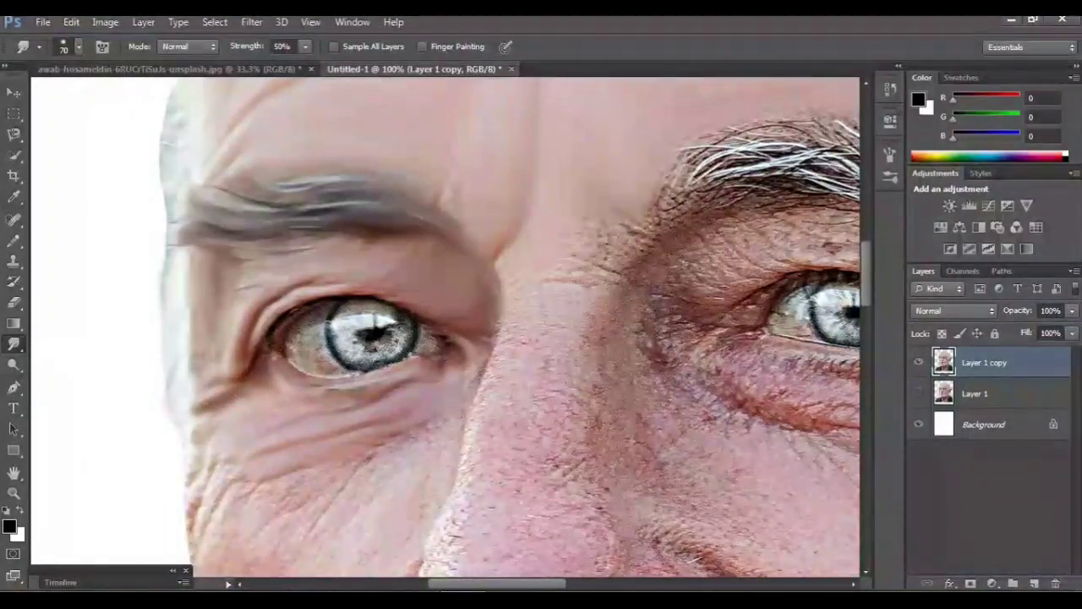
scroll(446, 325, "down", 2)
left_click_drag(475, 298, 457, 345)
Step: Blend the hairs of the other eyebrow, nearer the visible ear, into soft strokes along their growth direction with the Smudge brush
key("ctrl+minus")
key("ctrl+minus")
key("ctrl+minus")
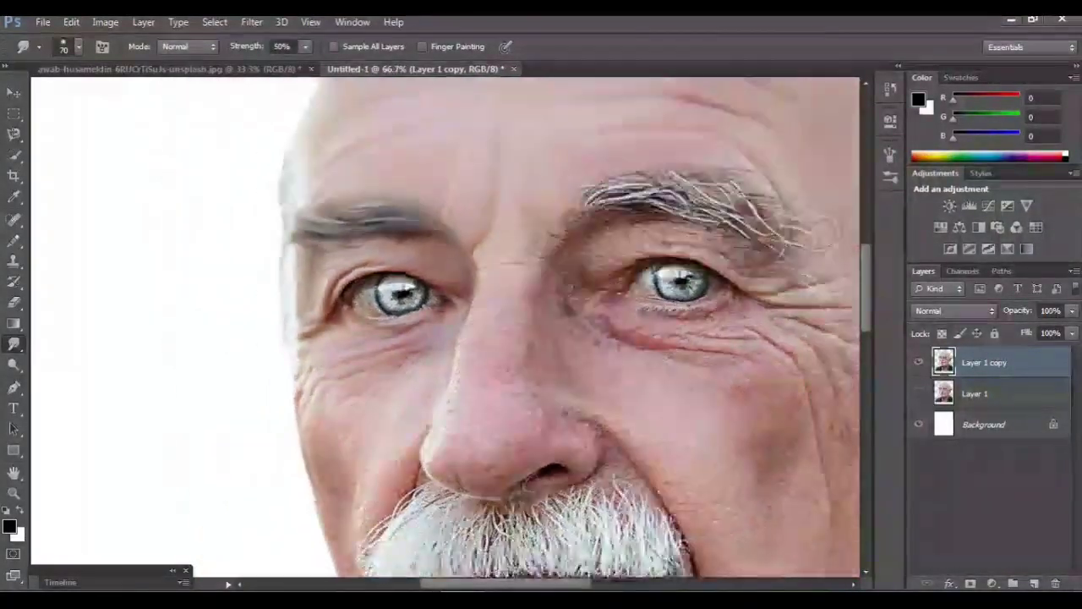
key("ctrl+plus")
key("ctrl+plus")
key("ctrl+plus")
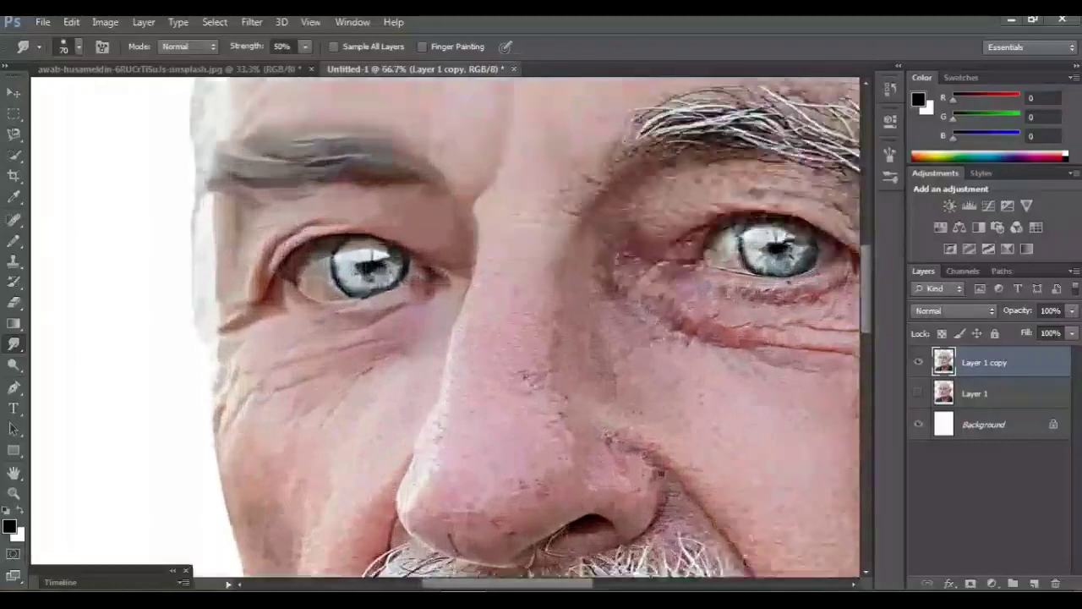
left_click_drag(727, 254, 415, 419)
scroll(445, 326, "right", 1)
scroll(445, 325, "up", 1)
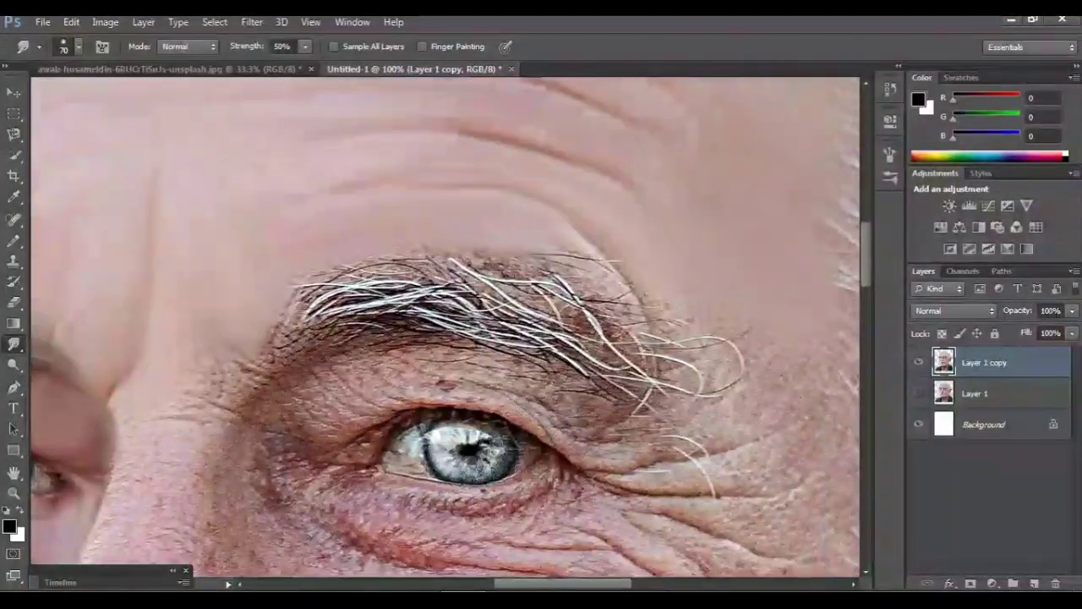
mouse_move(343, 296)
left_mouse_down()
mouse_move(296, 304)
mouse_move(448, 285)
left_mouse_up()
left_click_drag(338, 315, 461, 313)
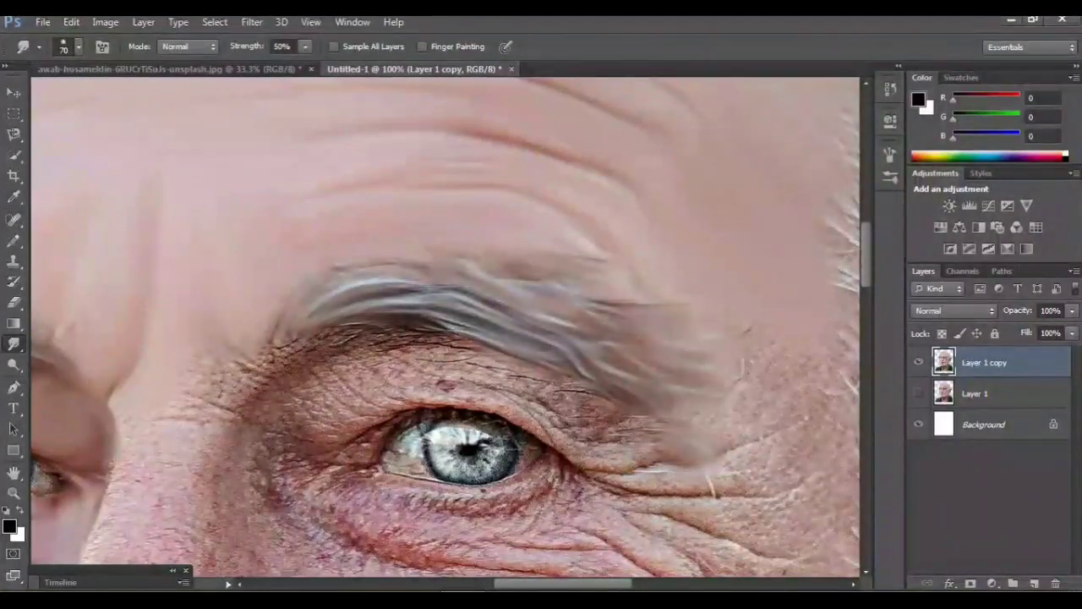
mouse_move(337, 332)
left_mouse_down()
mouse_move(256, 372)
mouse_move(453, 333)
left_mouse_up()
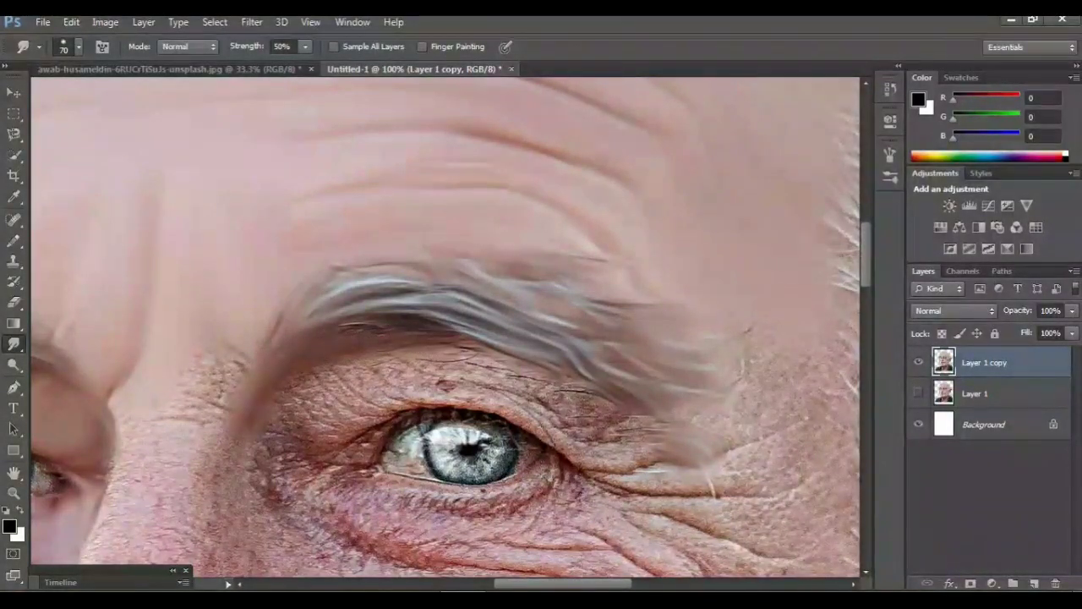
Step: Smooth the upper eyelid below that eyebrow from the inner eye corner to the outer corner
left_click_drag(372, 394, 323, 374)
mouse_move(366, 411)
left_mouse_down()
mouse_move(292, 403)
mouse_move(307, 438)
left_mouse_up()
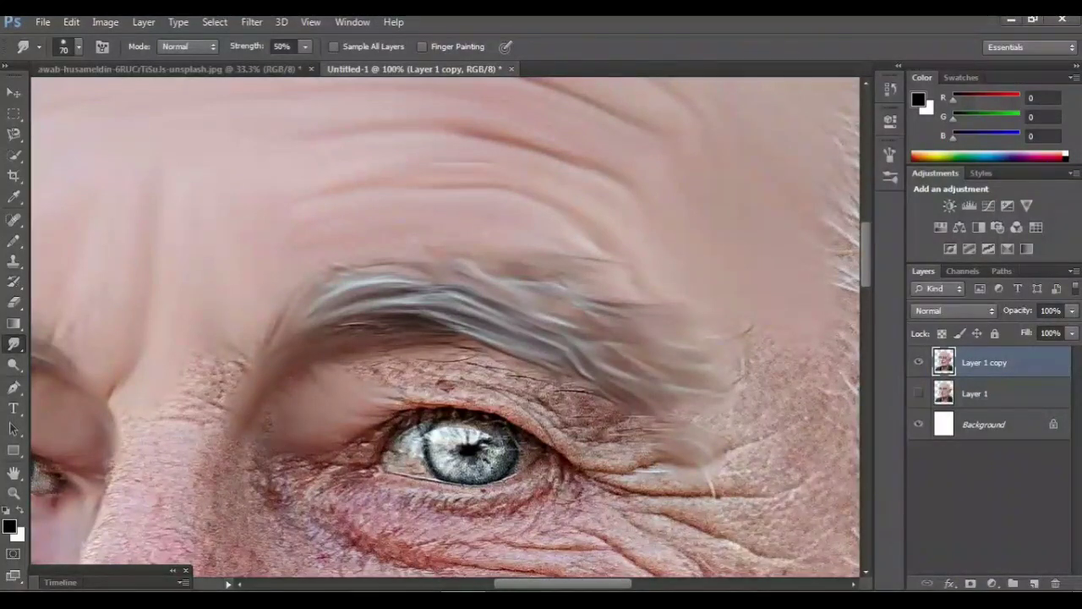
left_click_drag(412, 367, 656, 457)
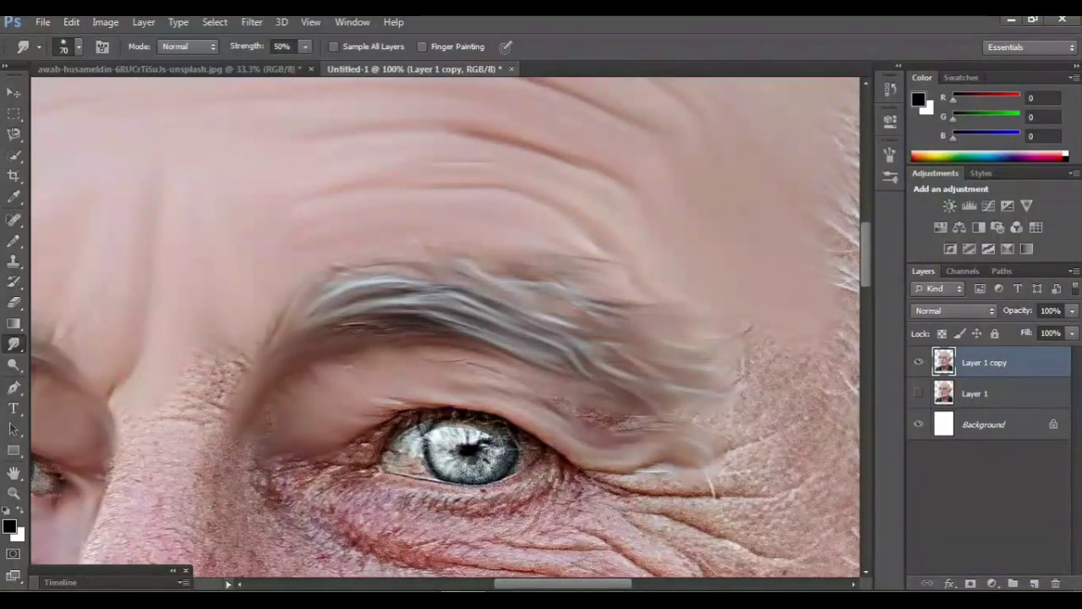
left_click_drag(568, 397, 647, 422)
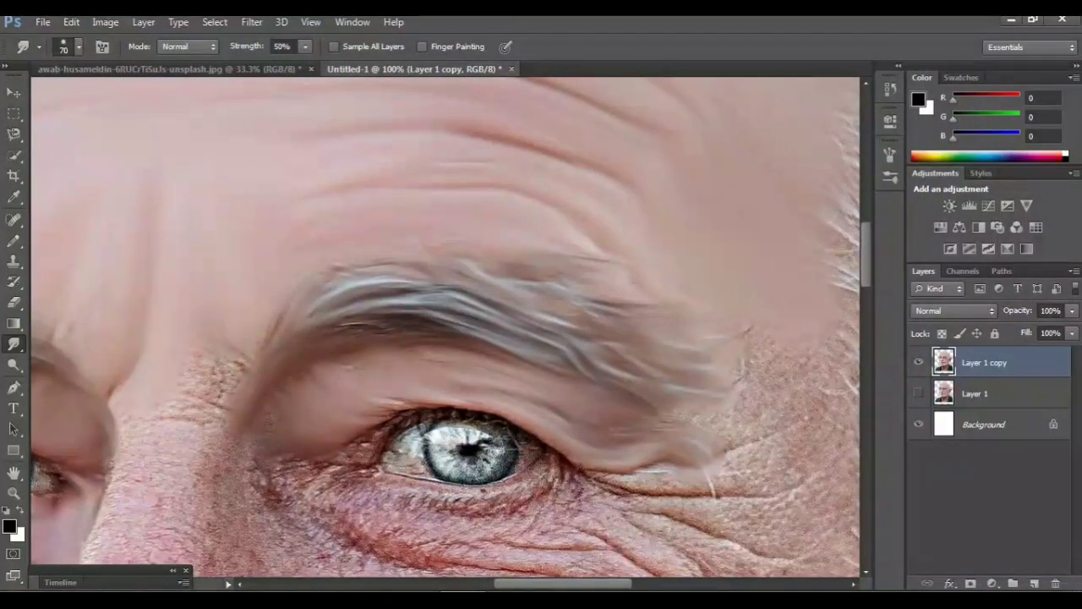
Step: Smudge the skin under the eye nearer the visible ear and the wrinkles fanning out from its outer corner
scroll(445, 325, "down", 4)
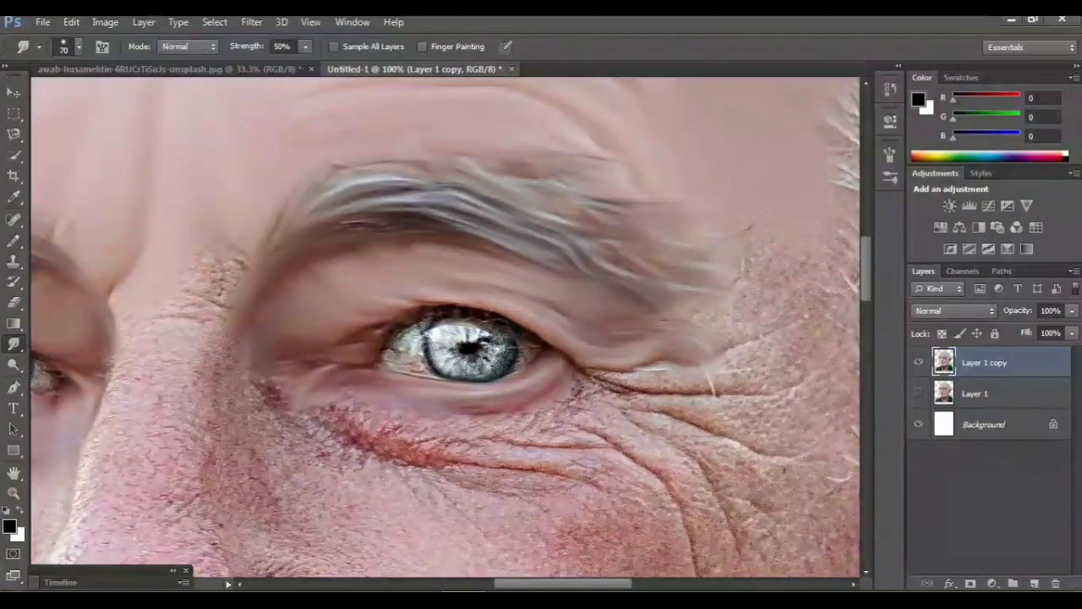
mouse_move(334, 415)
left_mouse_down()
mouse_move(397, 444)
mouse_move(512, 456)
left_mouse_up()
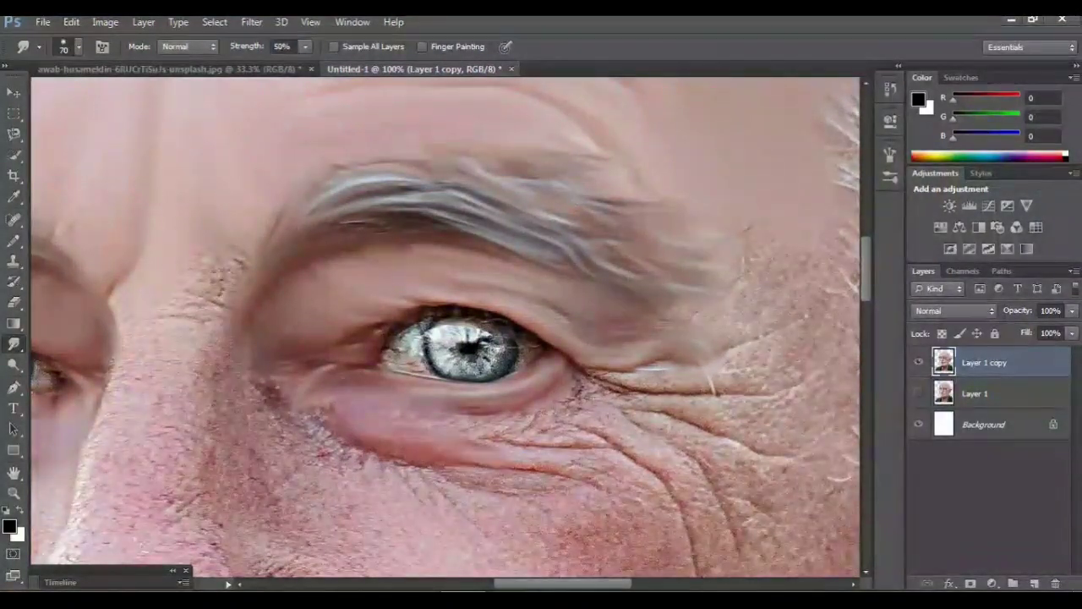
left_click_drag(458, 416, 602, 438)
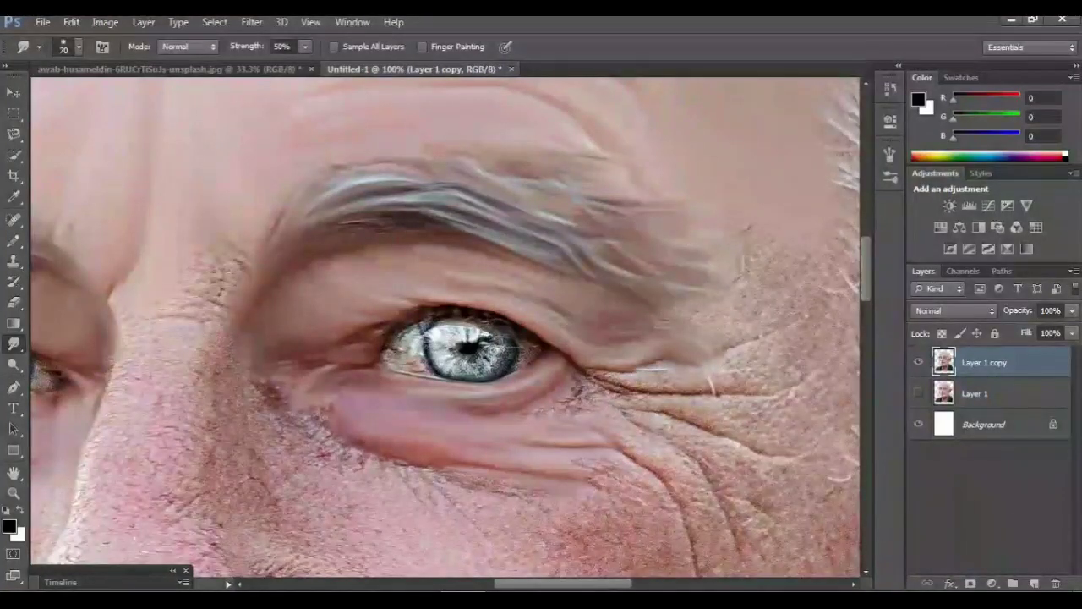
left_click_drag(541, 408, 602, 384)
mouse_move(647, 424)
left_mouse_down()
mouse_move(706, 475)
mouse_move(735, 534)
left_mouse_up()
left_click_drag(640, 409, 779, 459)
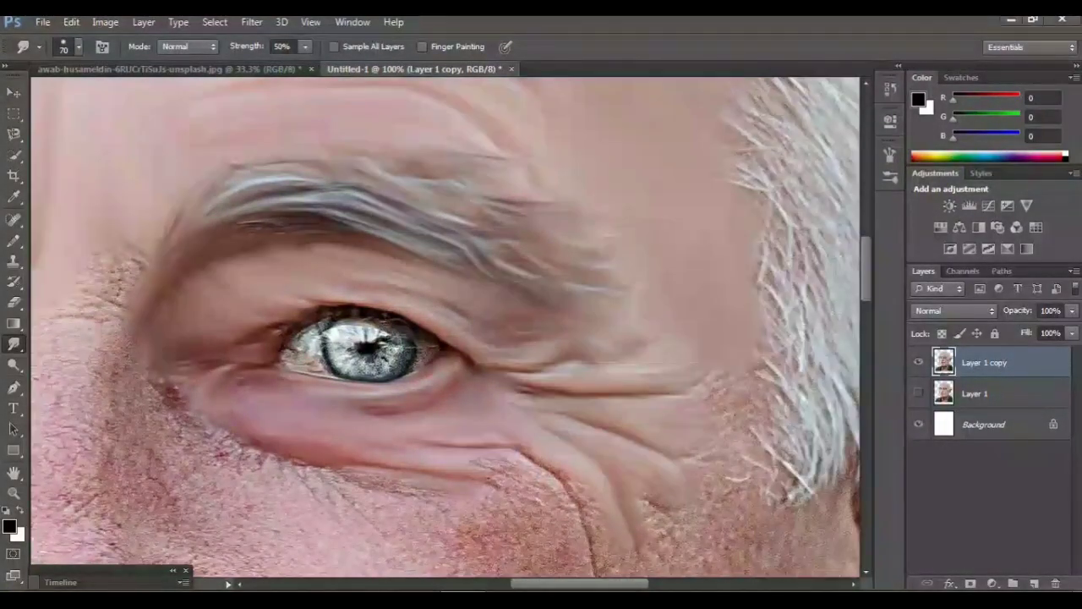
Step: Smooth the textured skin between the eyebrows at the upper end of the nose bridge with the Smudge brush
key("ctrl+minus")
key("ctrl+minus")
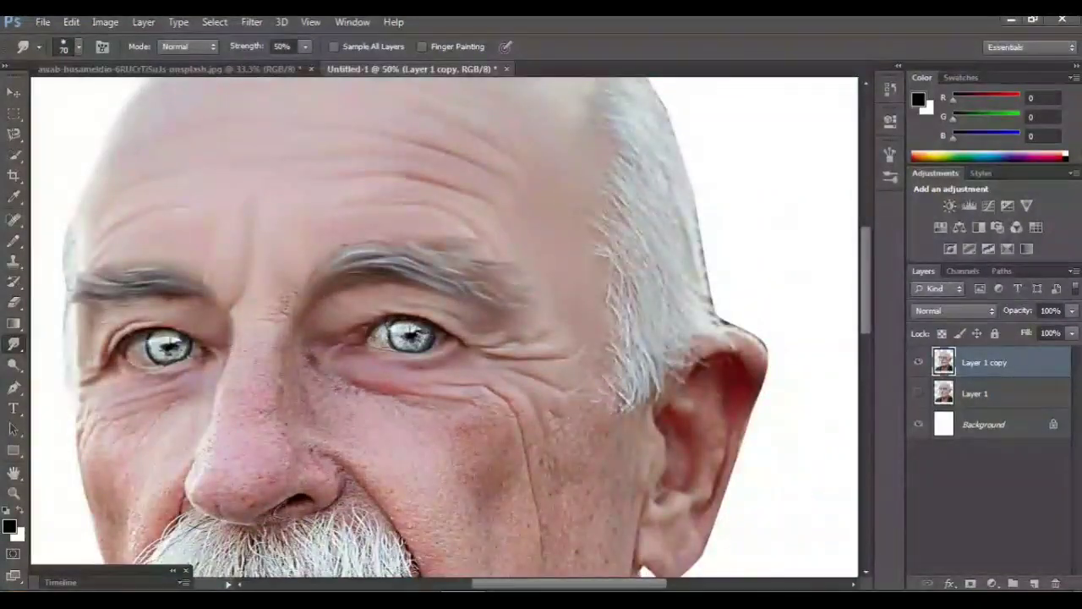
scroll(445, 328, "left", 3)
scroll(445, 328, "up", 2)
scroll(444, 328, "down", 4)
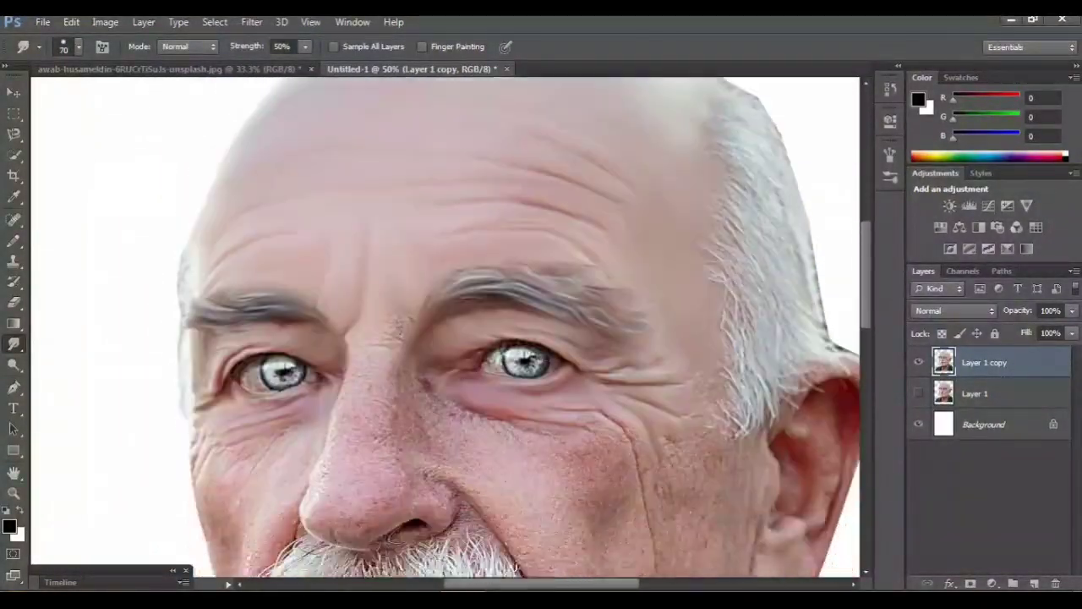
scroll(446, 325, "down", 2)
scroll(446, 325, "up", 3)
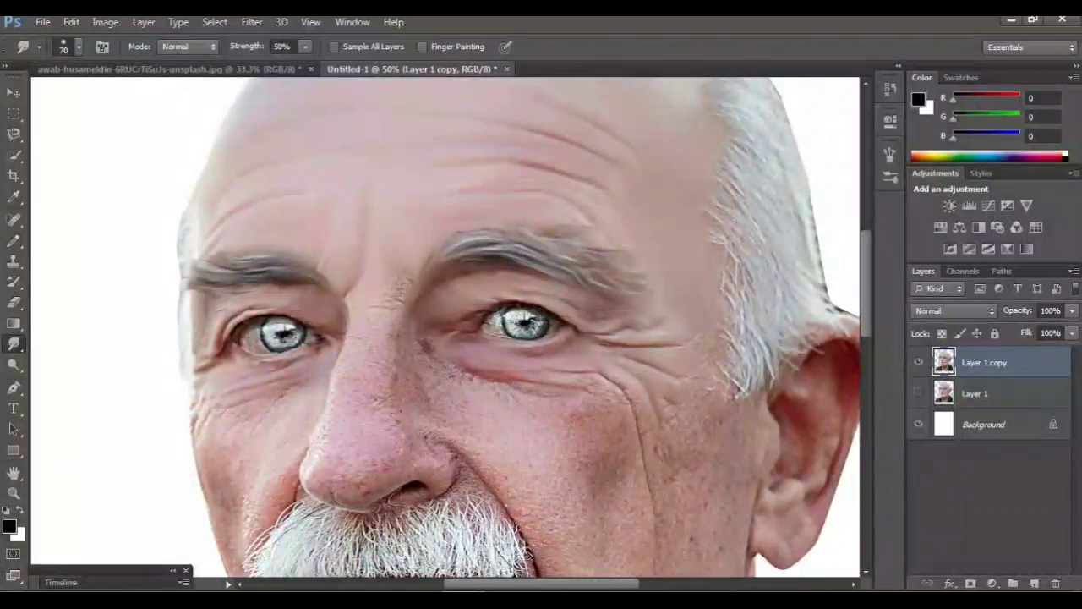
key("ctrl+plus")
key("ctrl+plus")
scroll(445, 325, "left", 3)
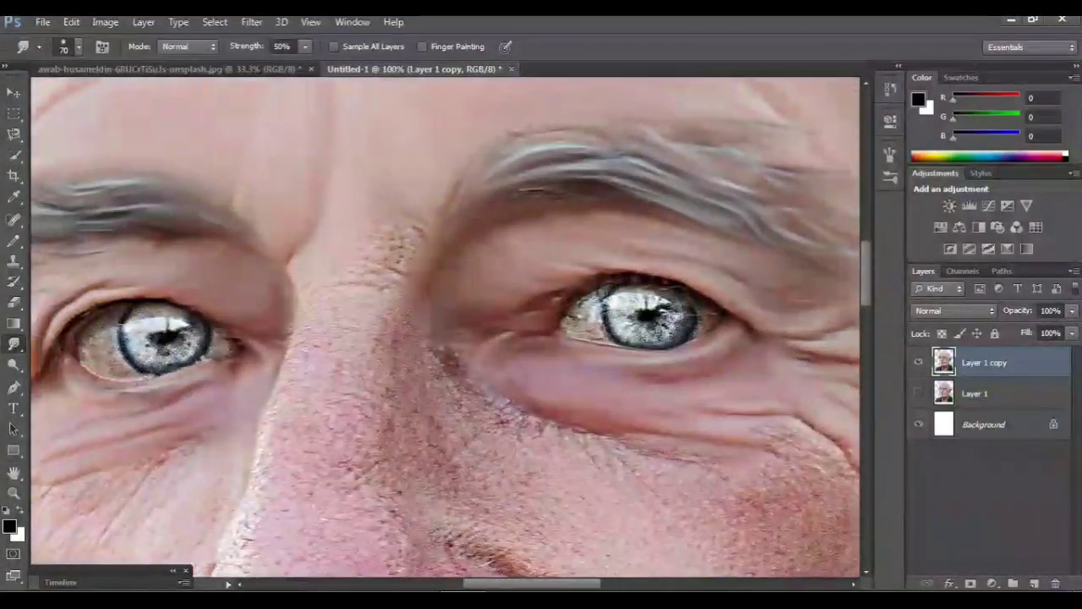
scroll(446, 326, "left", 2)
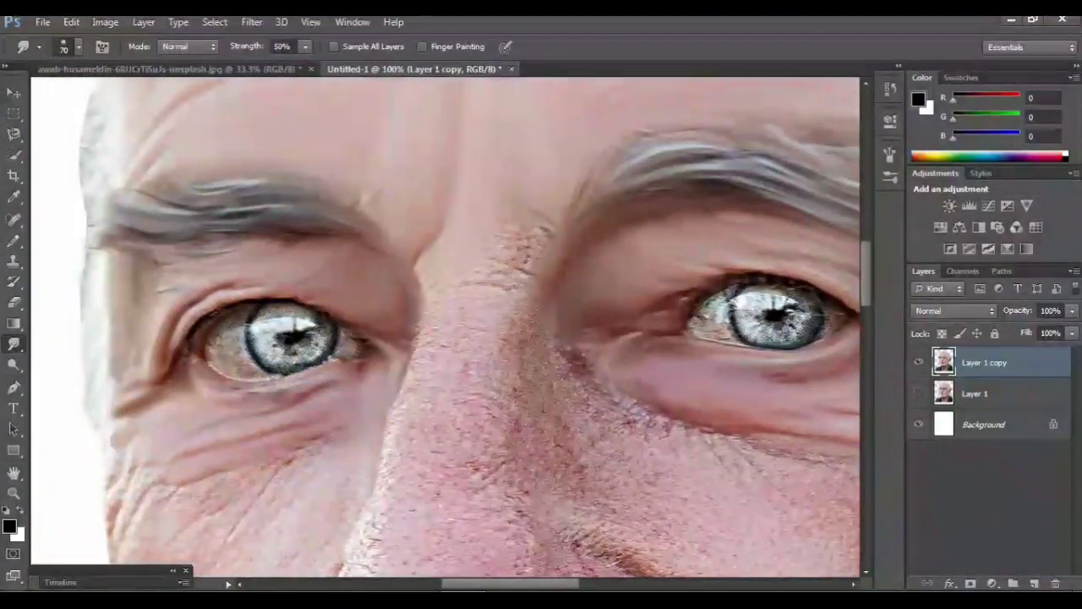
left_click_drag(540, 229, 523, 283)
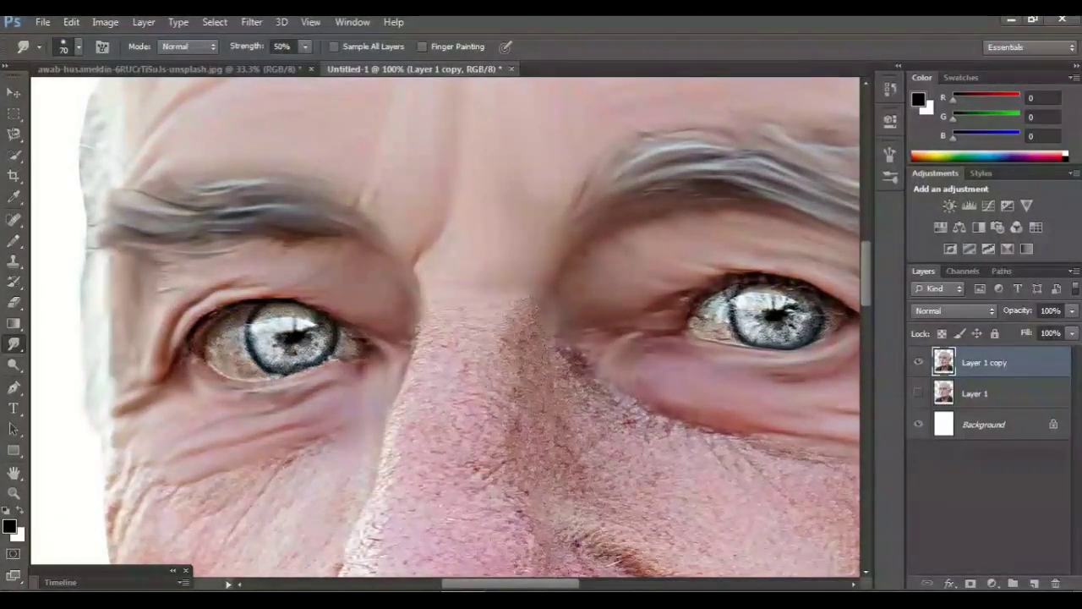
Step: Smudge away the skin texture along the nose, from the bridge down over the tip and the visible nostril wing
left_click_drag(500, 283, 486, 410)
left_click_drag(449, 283, 452, 372)
left_click_drag(430, 317, 414, 395)
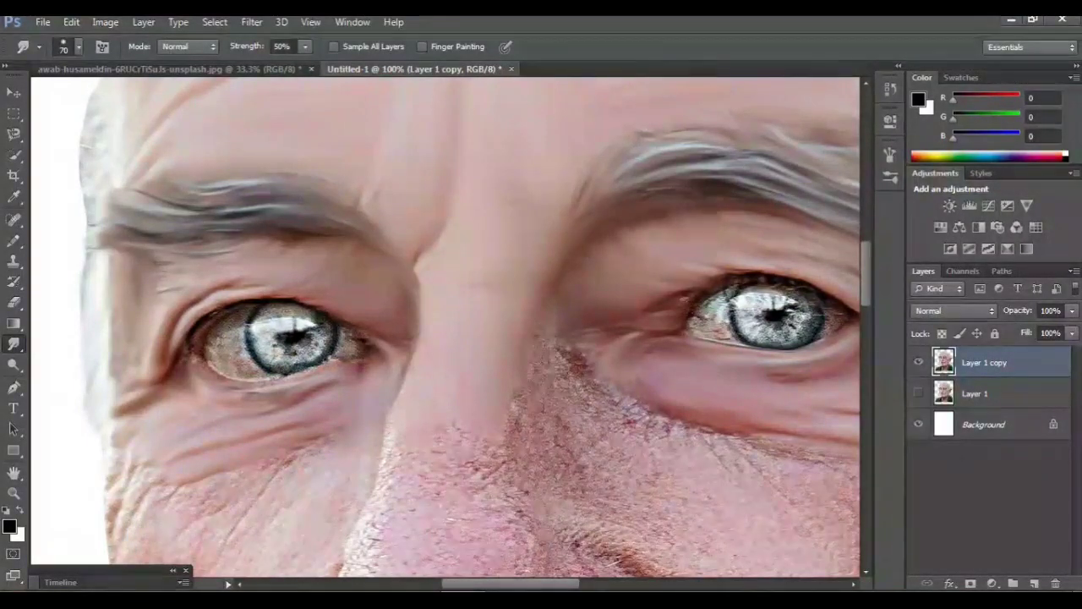
scroll(446, 327, "down", 3)
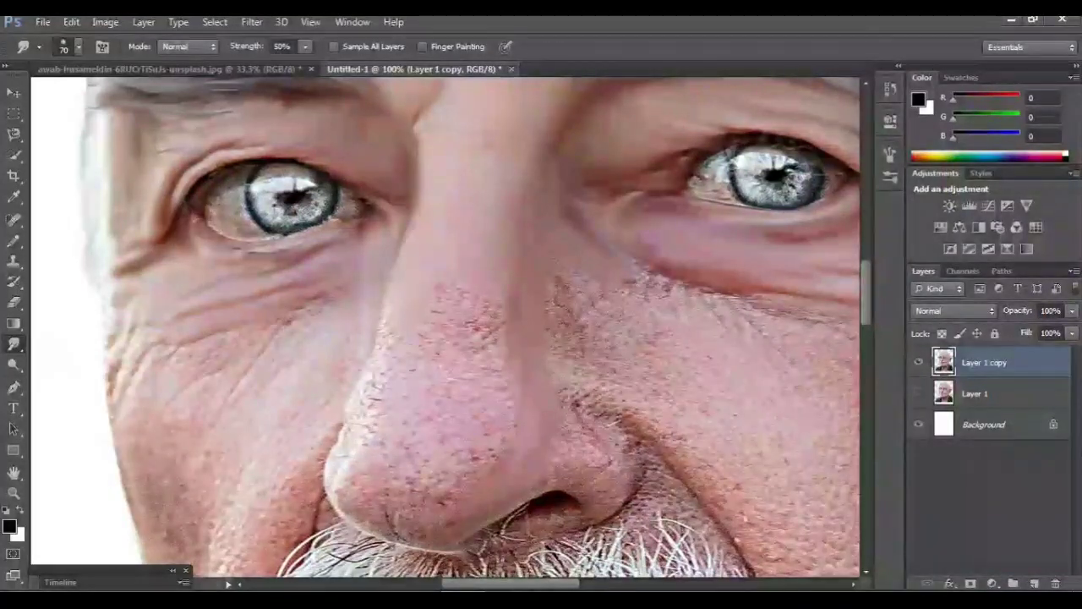
left_click_drag(489, 283, 492, 335)
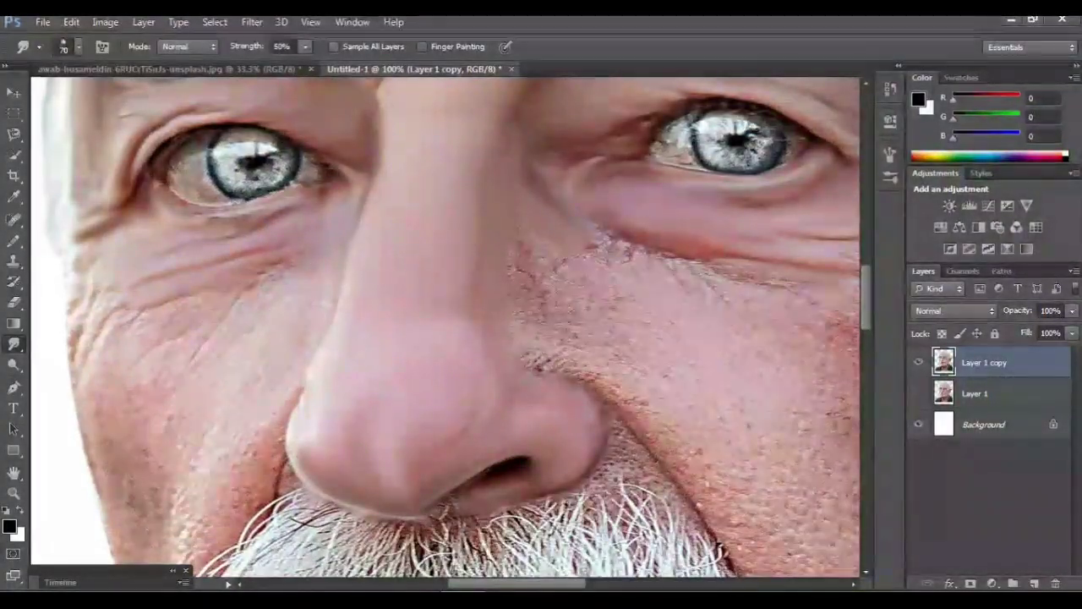
Step: Smooth the skin along the upper end of the fold beside the visible nostril with the Smudge brush
scroll(446, 325, "right", 3)
scroll(446, 321, "right", 2)
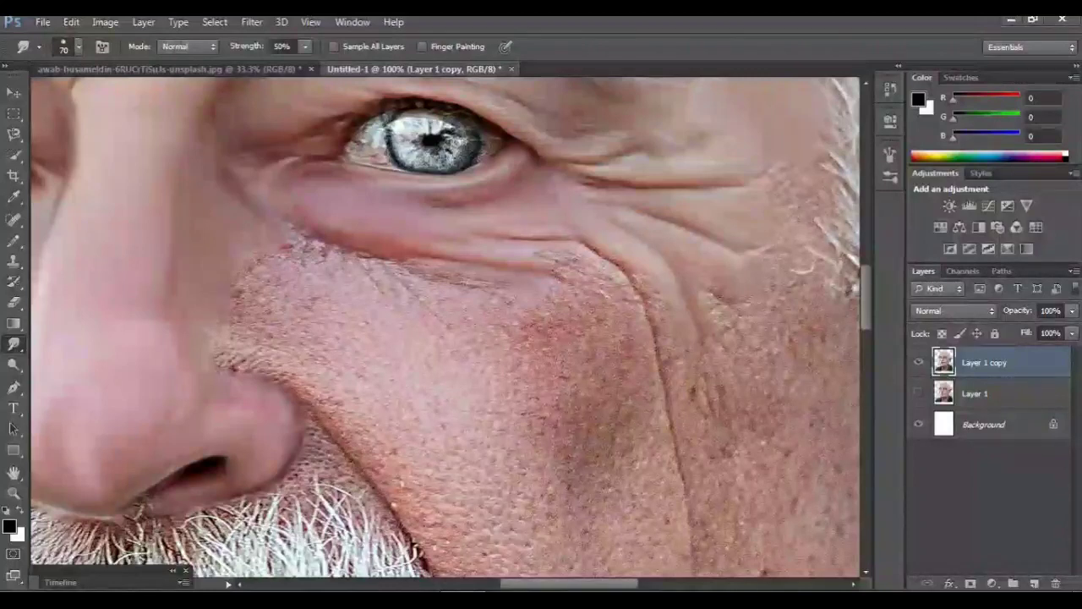
mouse_move(243, 354)
left_mouse_down()
mouse_move(284, 365)
mouse_move(340, 416)
left_mouse_up()
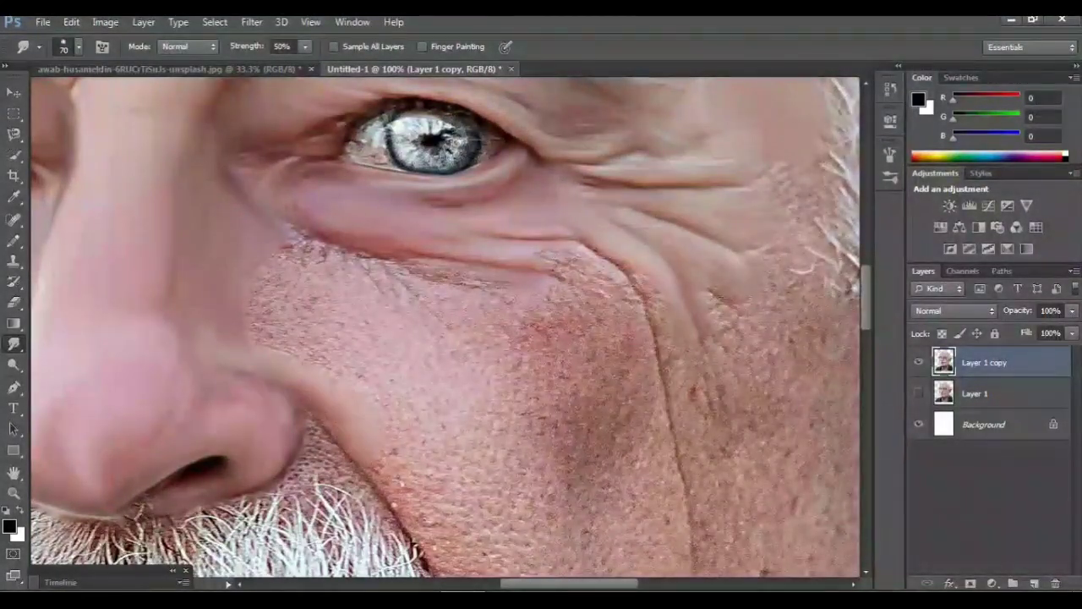
Step: Smudge the cheek away from the visible ear smooth, from below the eye wrinkles down past the moustache end
scroll(446, 328, "left", 10)
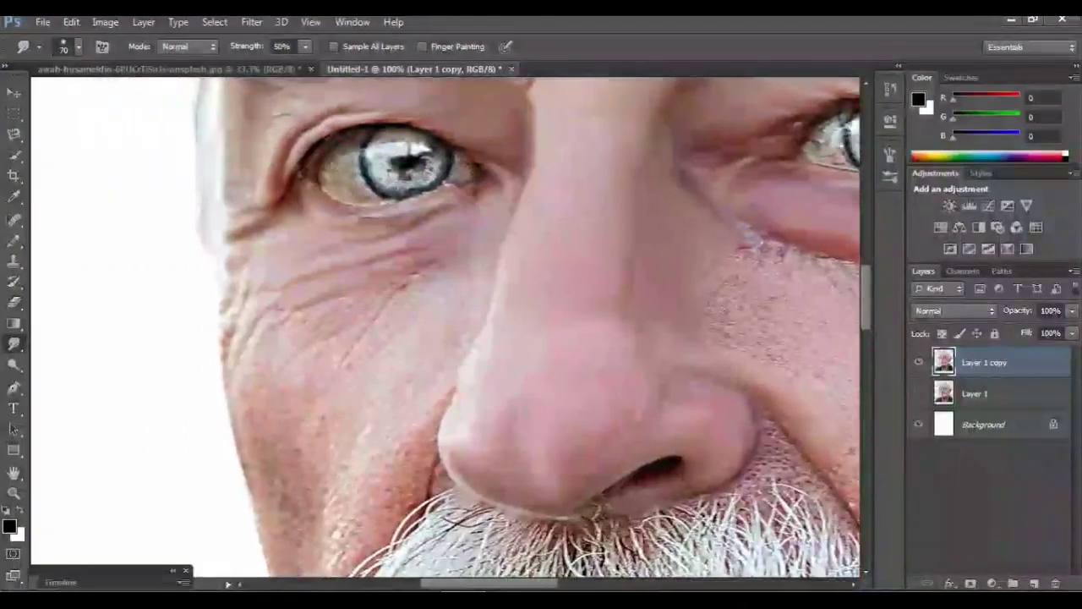
scroll(446, 328, "down", 5)
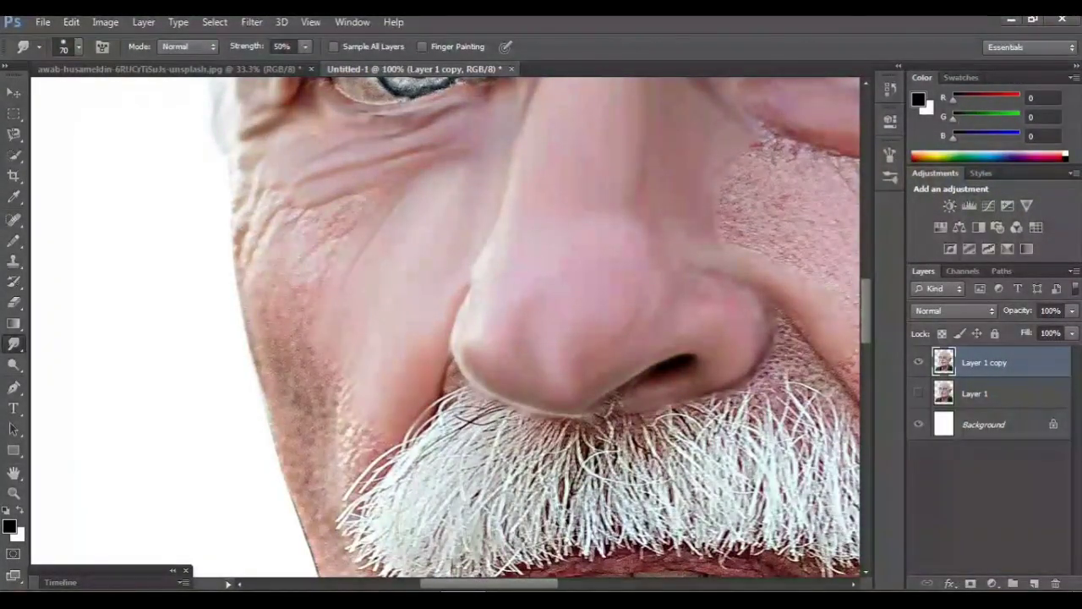
scroll(446, 326, "down", 3)
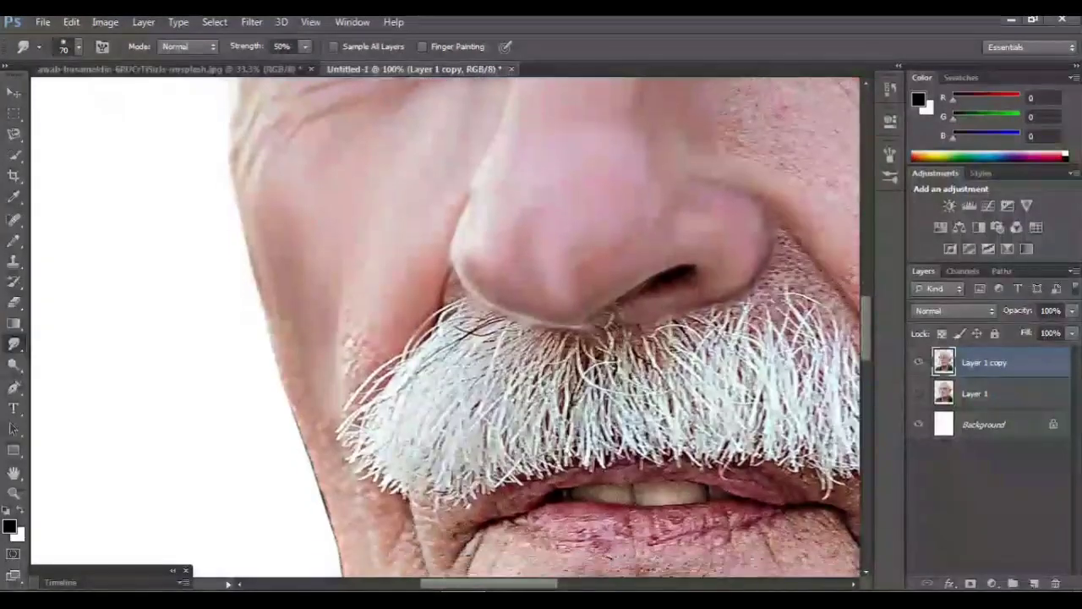
scroll(445, 326, "down", 1)
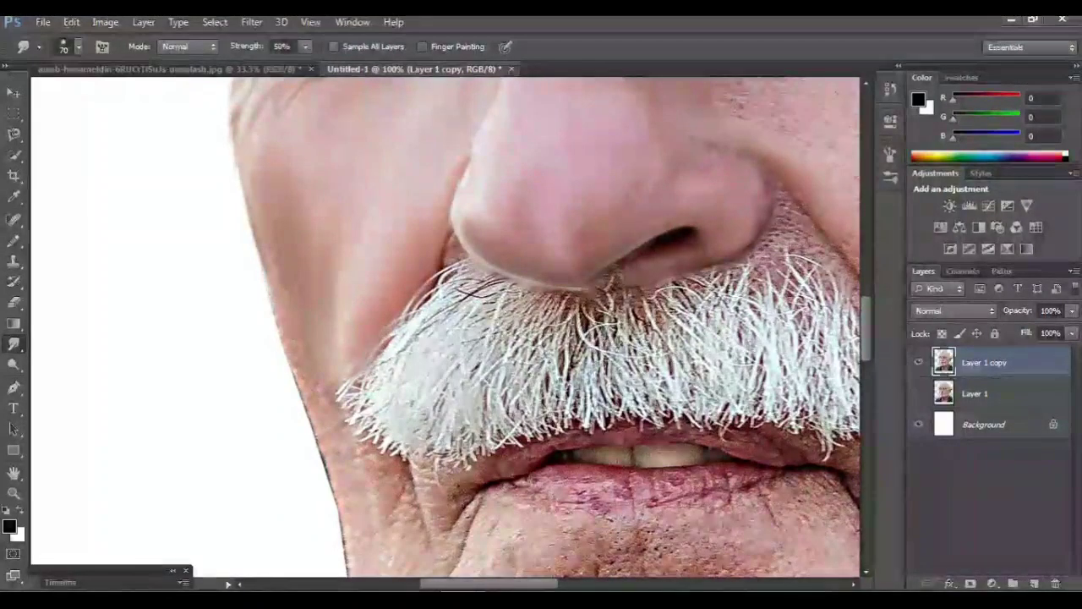
scroll(446, 325, "down", 2)
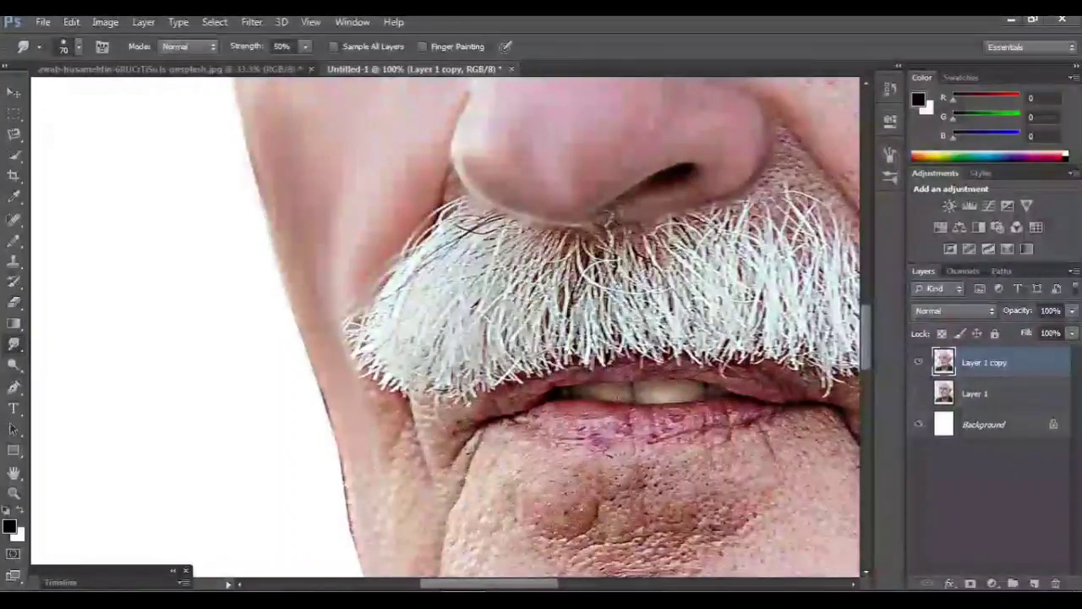
Step: Examine the whole face from forehead to chin for skin areas that still need smoothing
key("ctrl+minus")
key("ctrl+minus")
key("ctrl+minus")
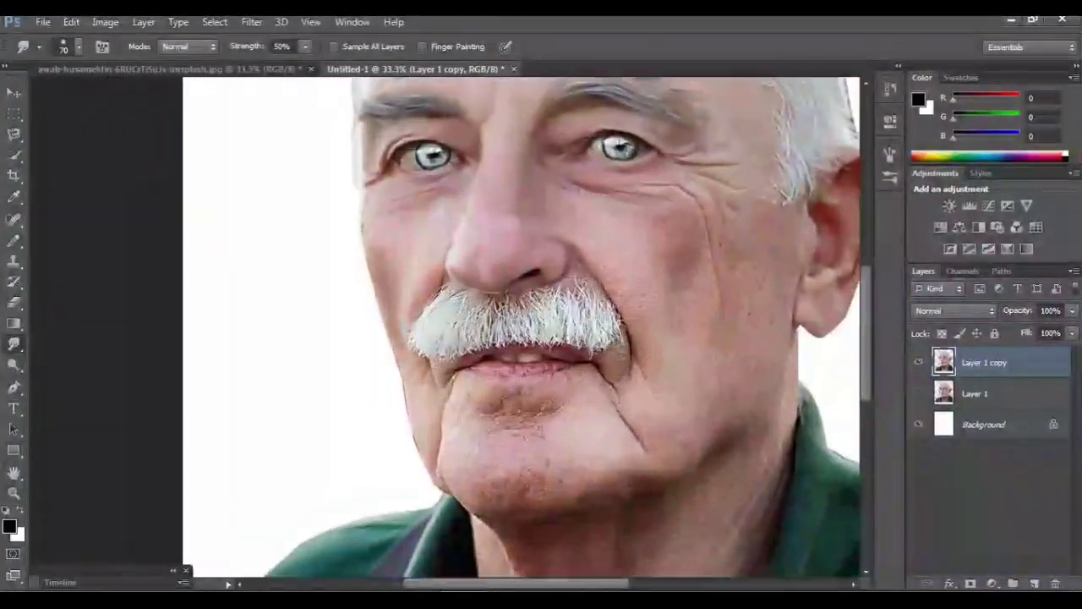
key("ctrl+plus")
key("ctrl+plus")
left_click_drag(524, 322, 396, 387)
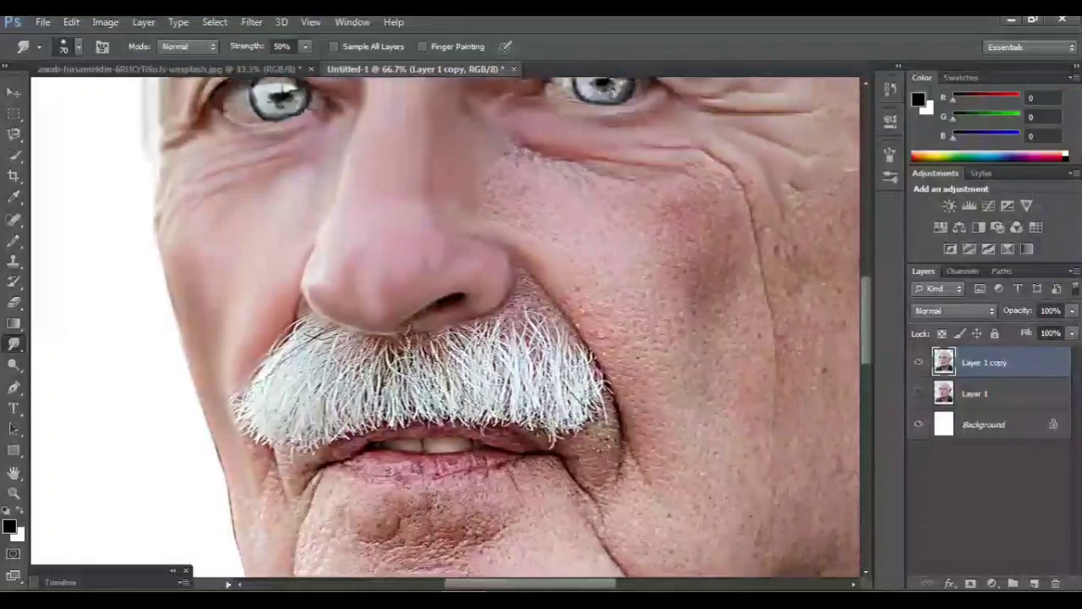
scroll(446, 325, "up", 3)
key("ctrl+minus")
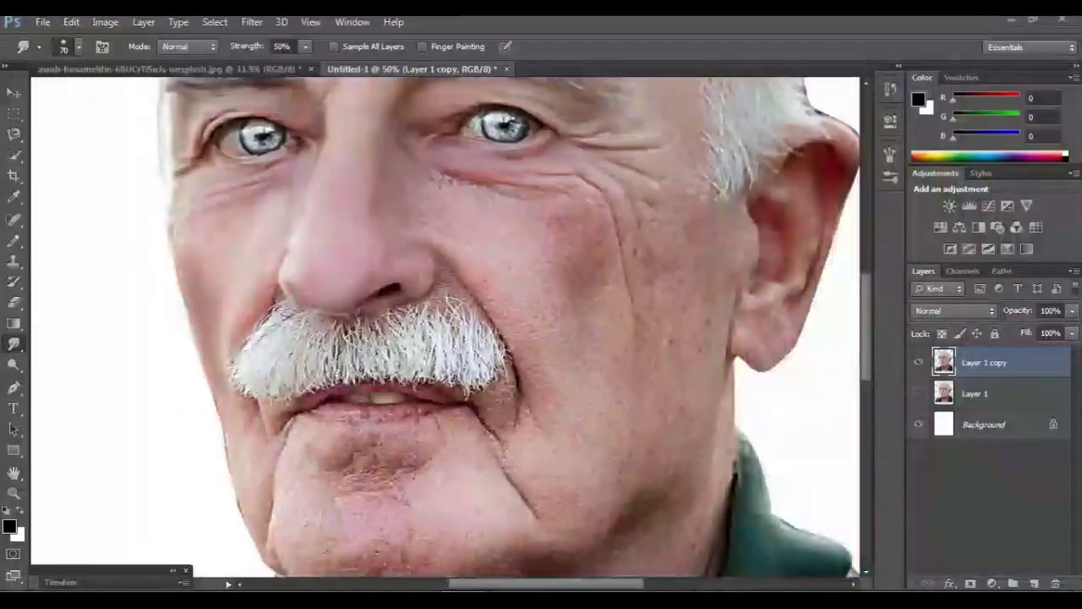
scroll(446, 326, "right", 3)
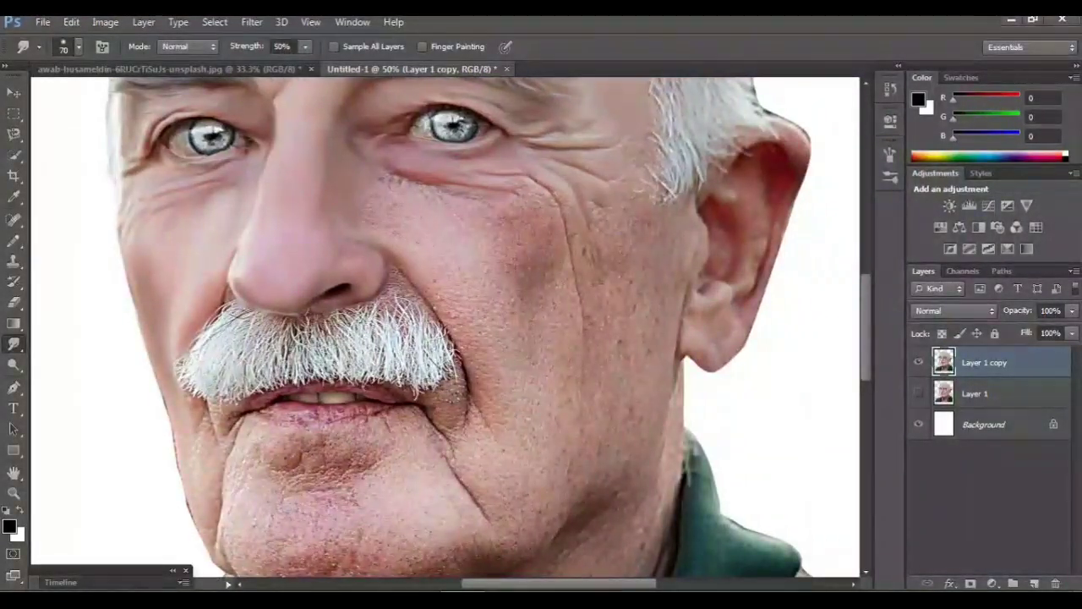
scroll(445, 325, "up", 4)
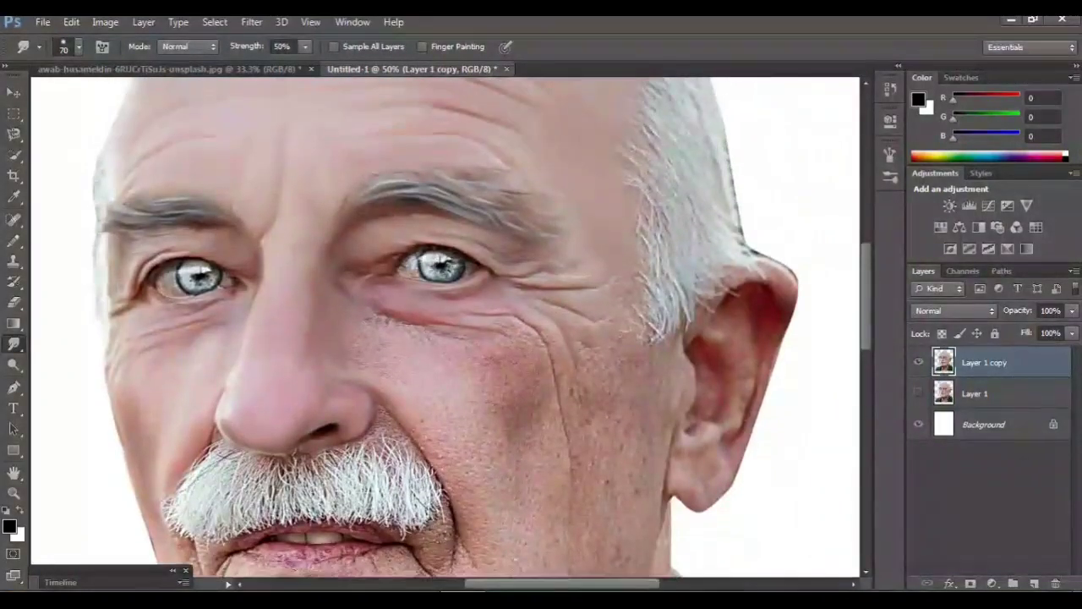
Step: Smooth the skin below the eye nearer the visible ear, from the outer eye bag to the side of the nose
key("ctrl+plus")
key("ctrl+plus")
scroll(445, 326, "left", 2)
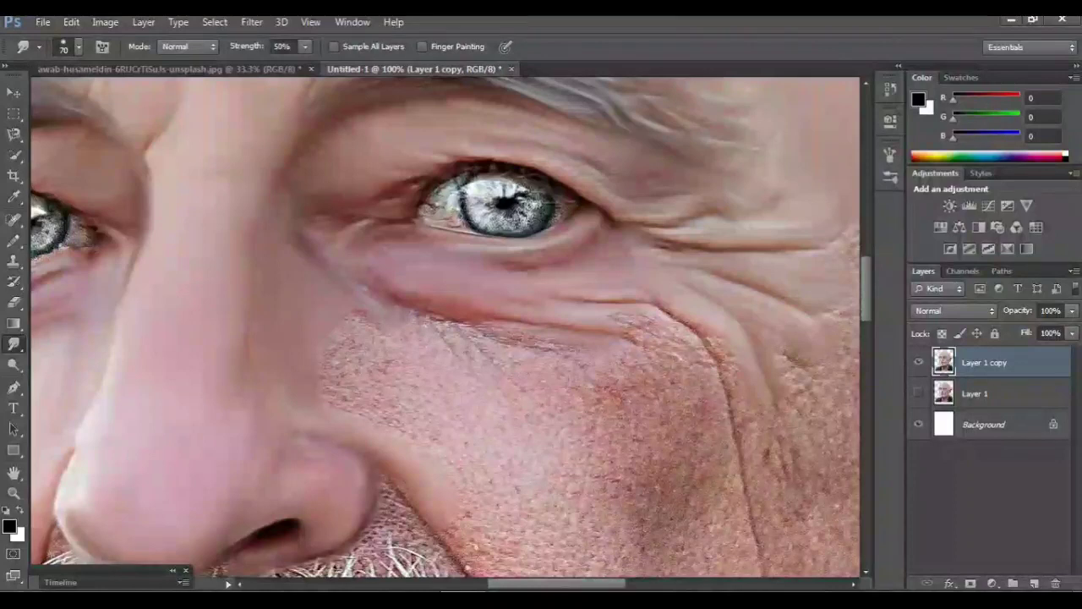
left_click_drag(506, 331, 554, 381)
left_click_drag(553, 338, 605, 363)
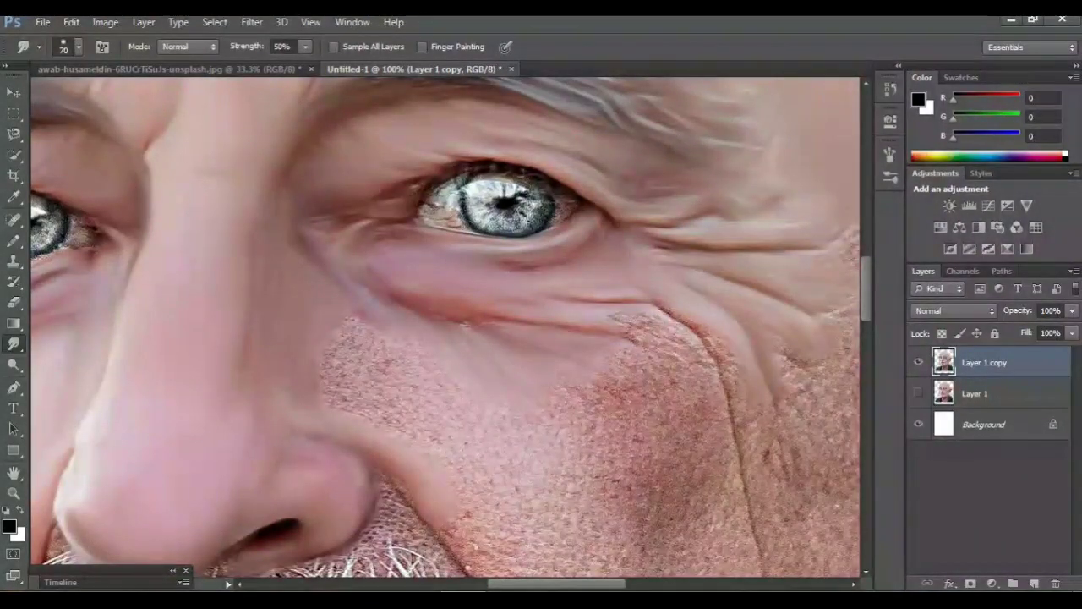
left_click_drag(456, 324, 467, 360)
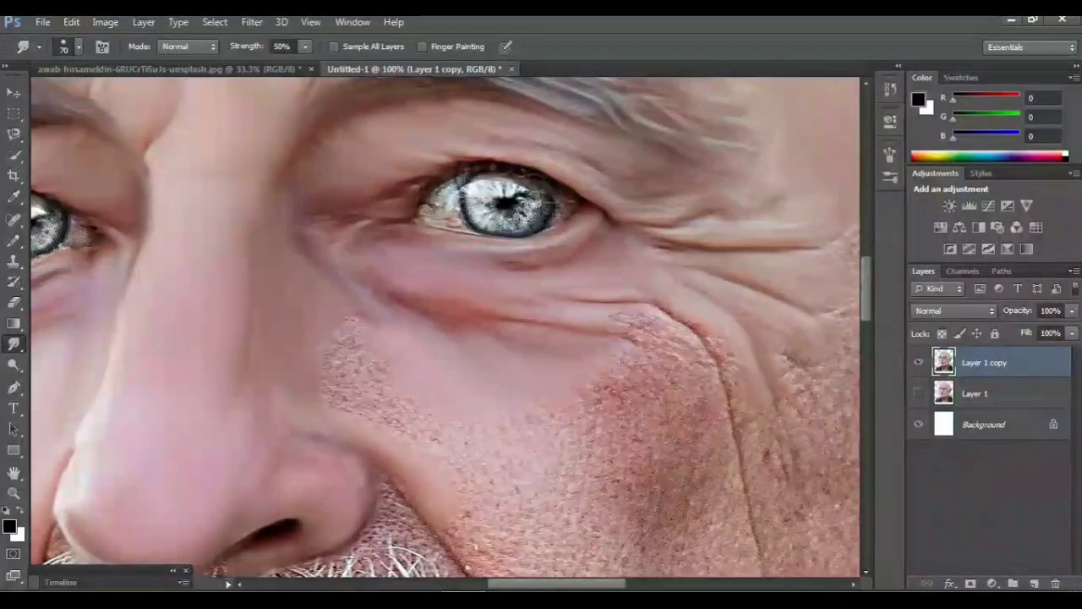
left_click_drag(365, 328, 391, 386)
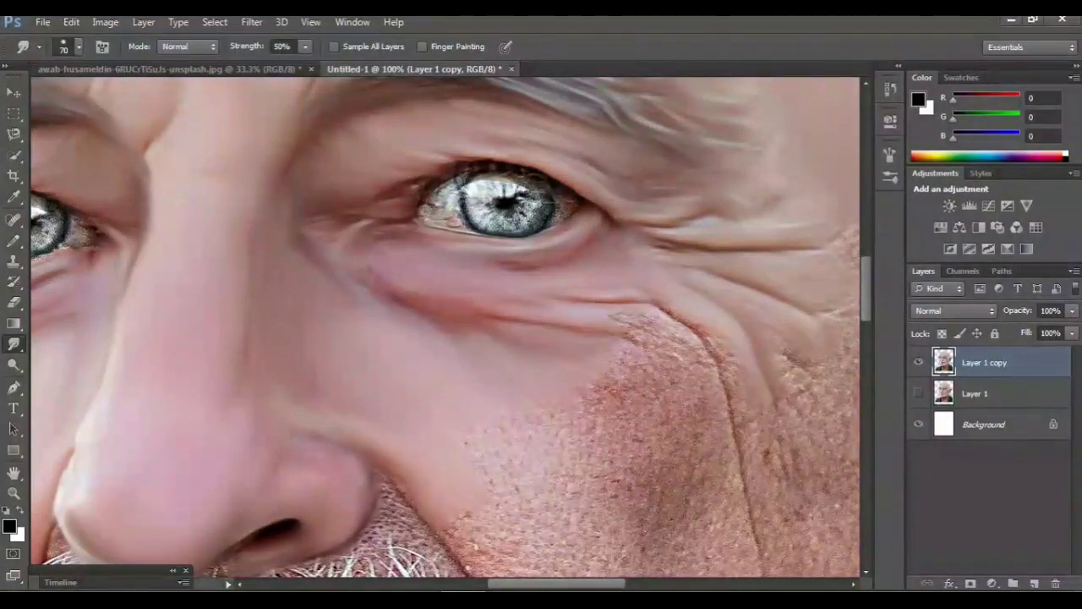
Step: Smudge the long crease below the outer eye corner and the cheek between it and the nose-to-mouth fold
scroll(446, 329, "right", 6)
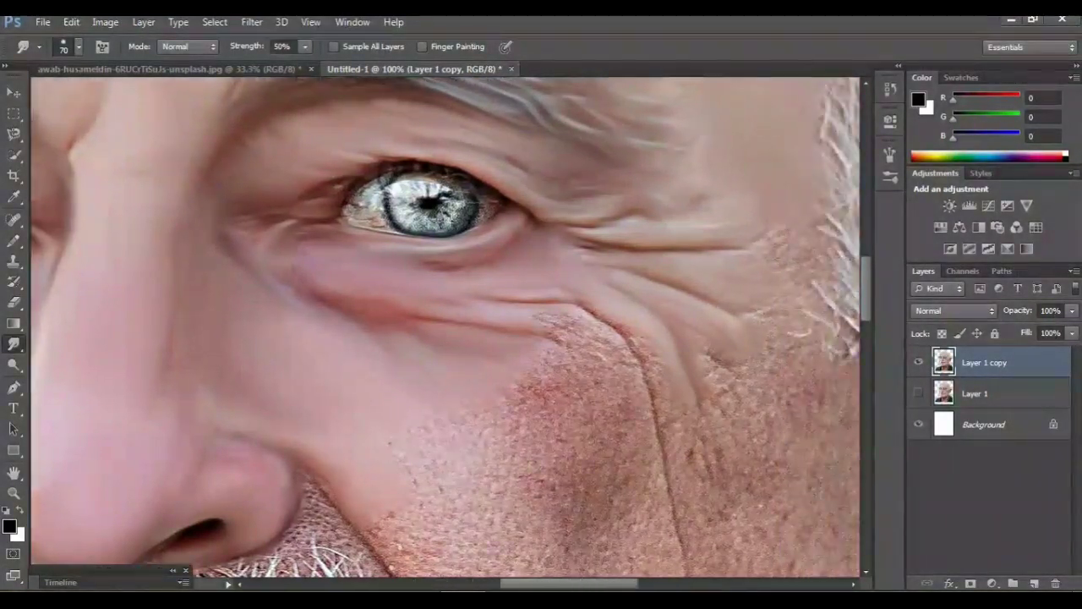
scroll(446, 328, "down", 8)
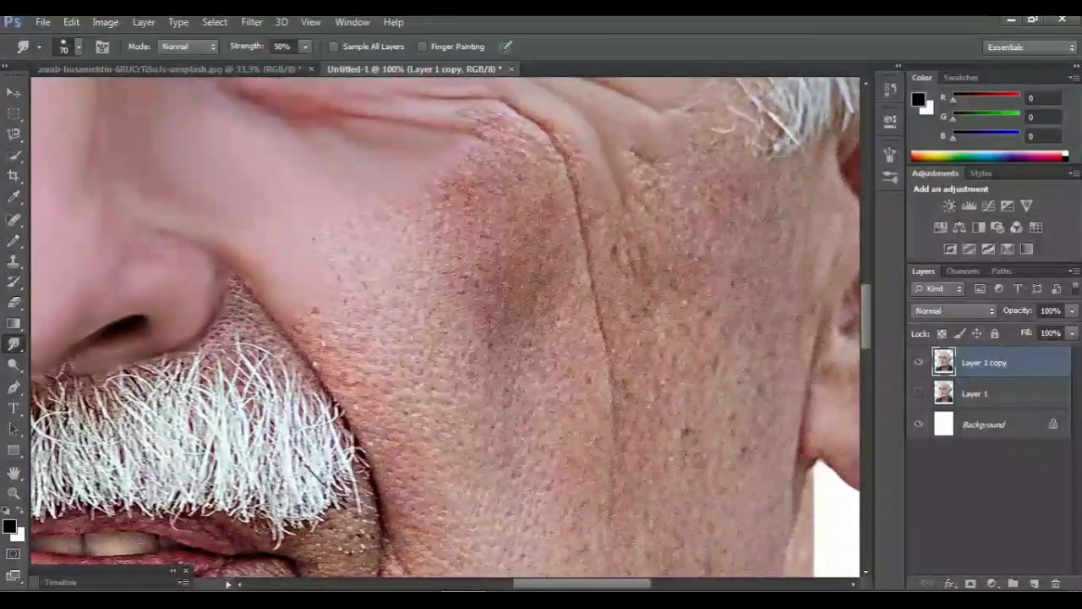
scroll(446, 328, "up", 2)
scroll(445, 328, "right", 2)
scroll(446, 328, "up", 3)
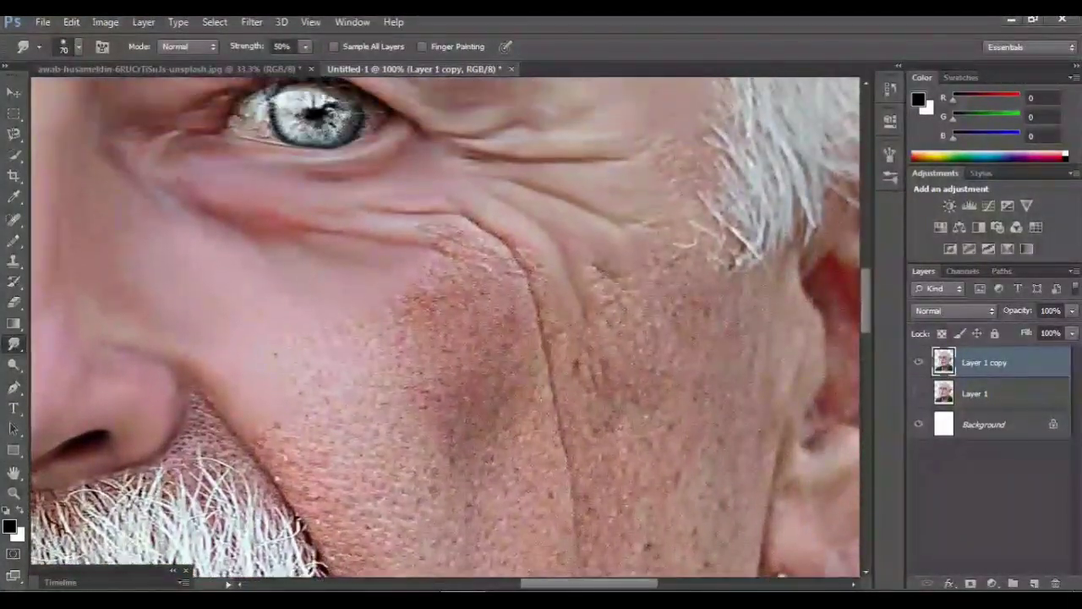
left_click_drag(547, 314, 579, 515)
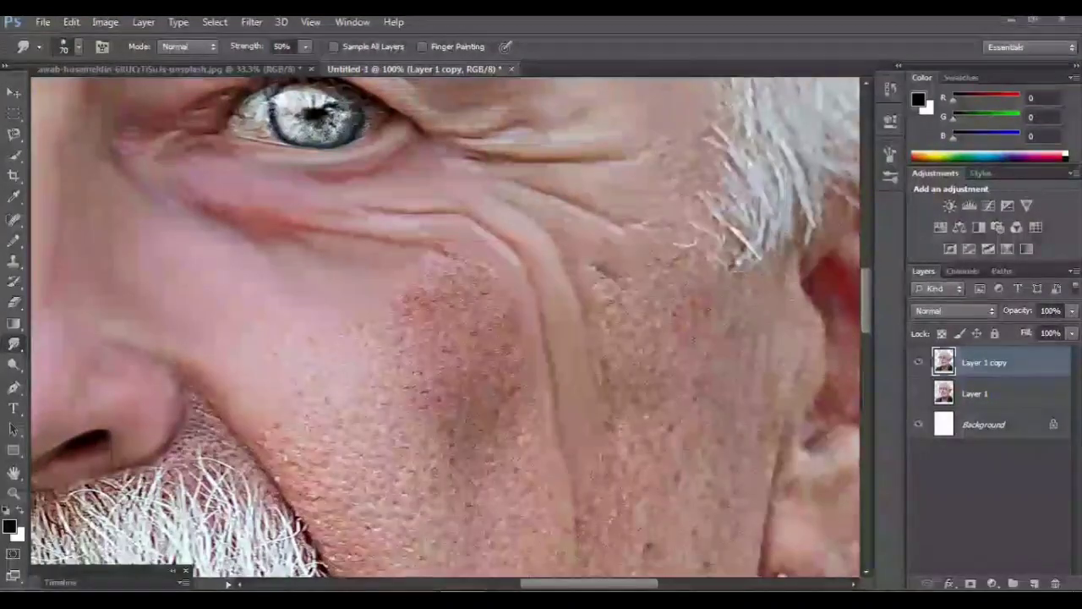
scroll(445, 328, "down", 4)
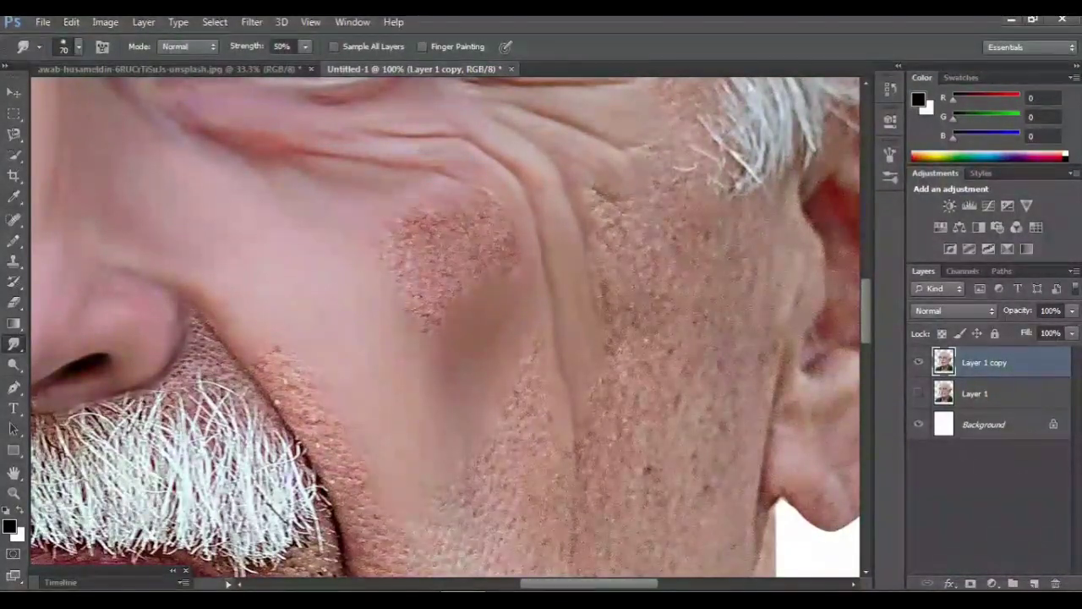
scroll(446, 328, "down", 6)
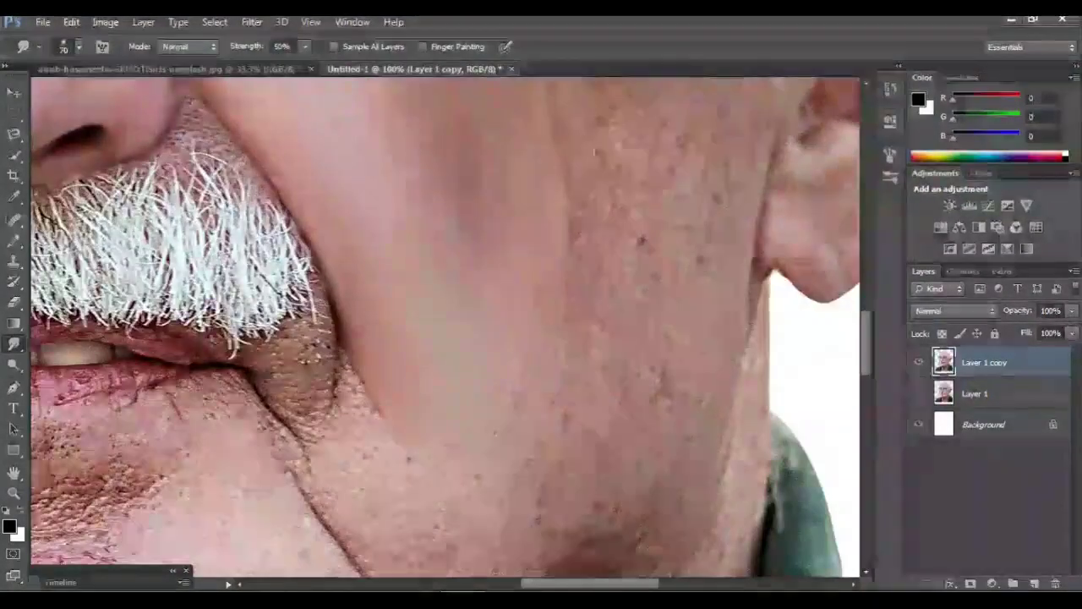
Step: Smooth the skin between the cheek crease and the visible ear, from below the sideburn down to the jaw
key("ctrl+minus")
key("ctrl+minus")
key("ctrl+minus")
key("ctrl+minus")
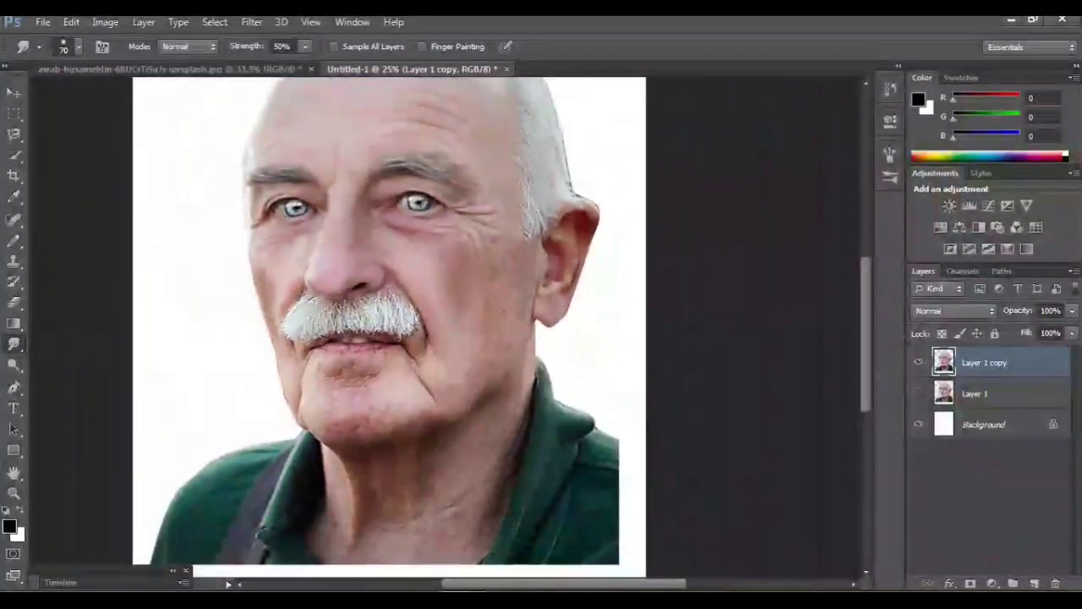
key("ctrl+plus")
scroll(465, 317, "up", 5)
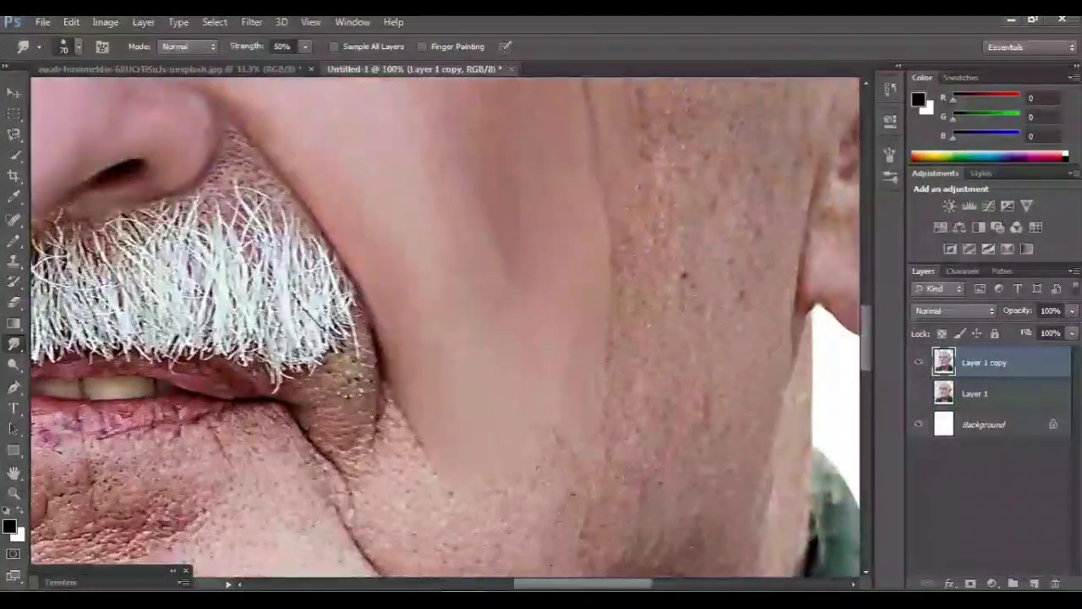
scroll(445, 328, "right", 2)
scroll(446, 328, "up", 8)
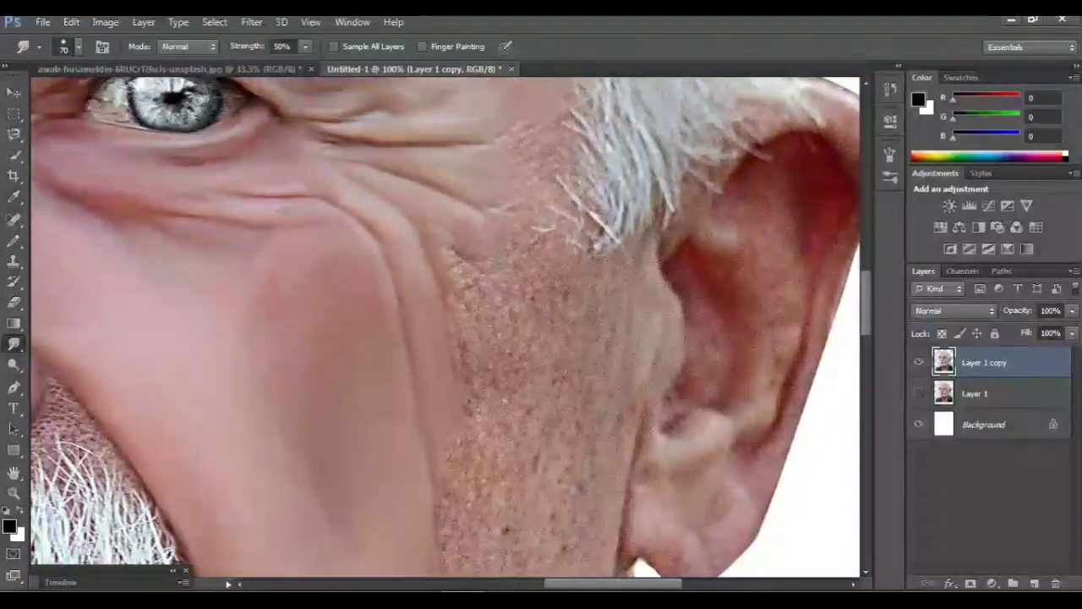
scroll(446, 328, "up", 1)
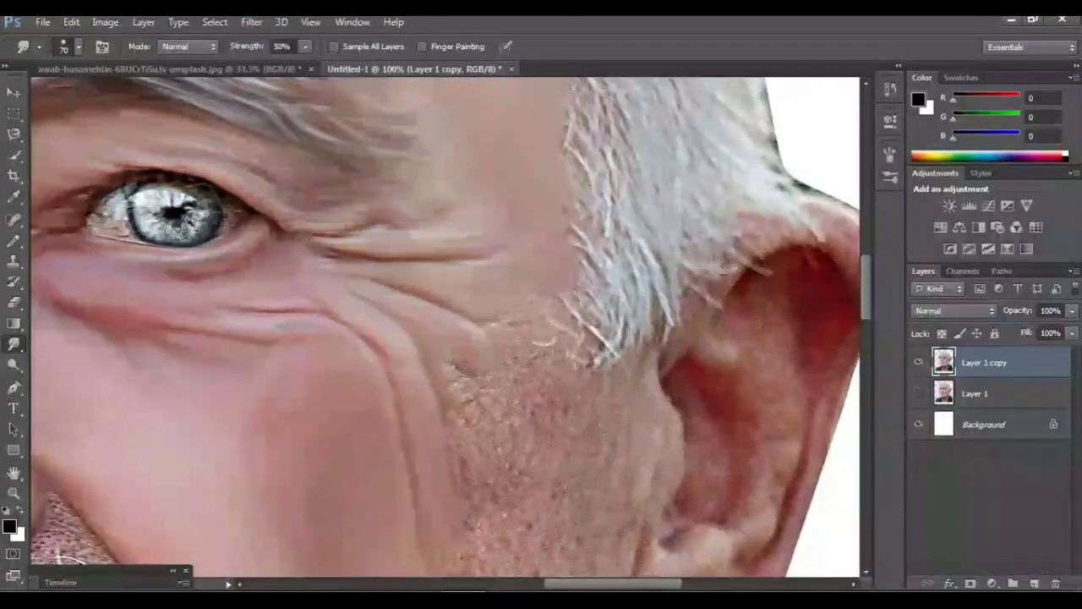
left_click_drag(526, 397, 454, 246)
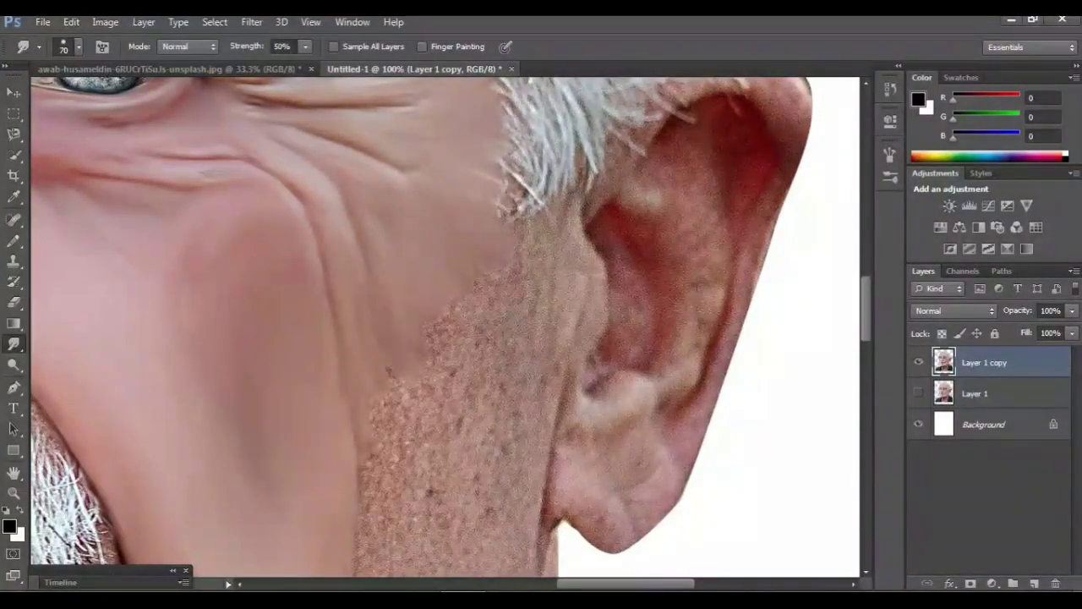
scroll(399, 372, "down", 2)
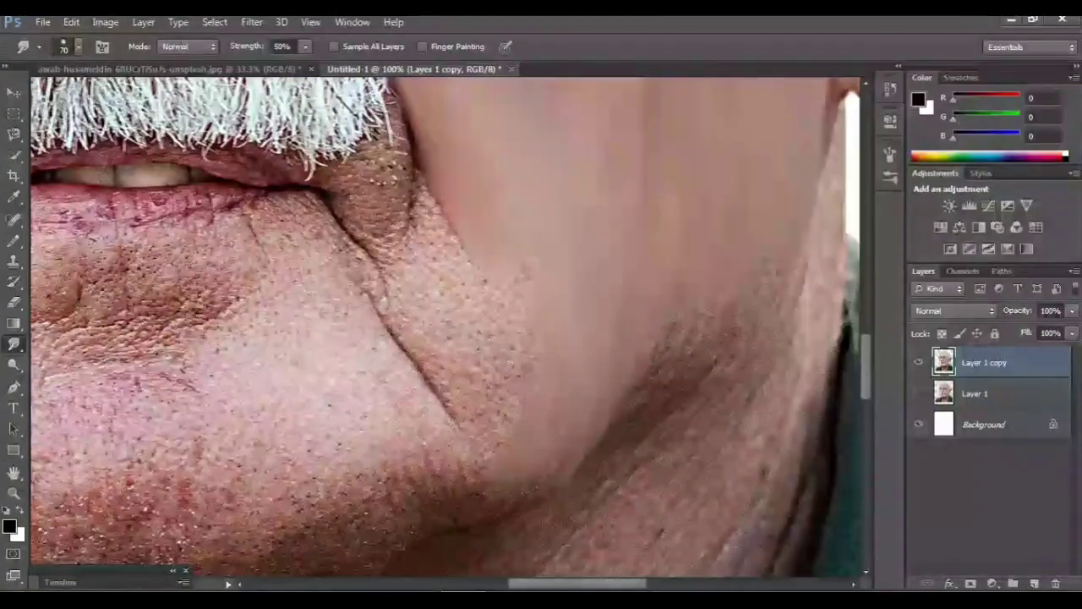
key("ctrl+minus")
key("ctrl+minus")
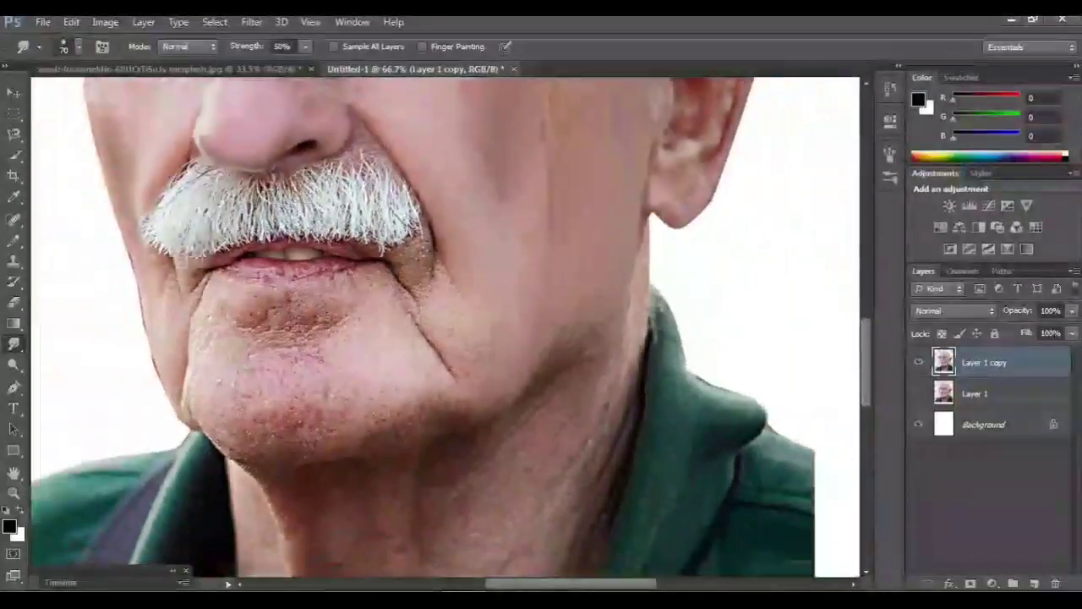
scroll(445, 328, "up", 8)
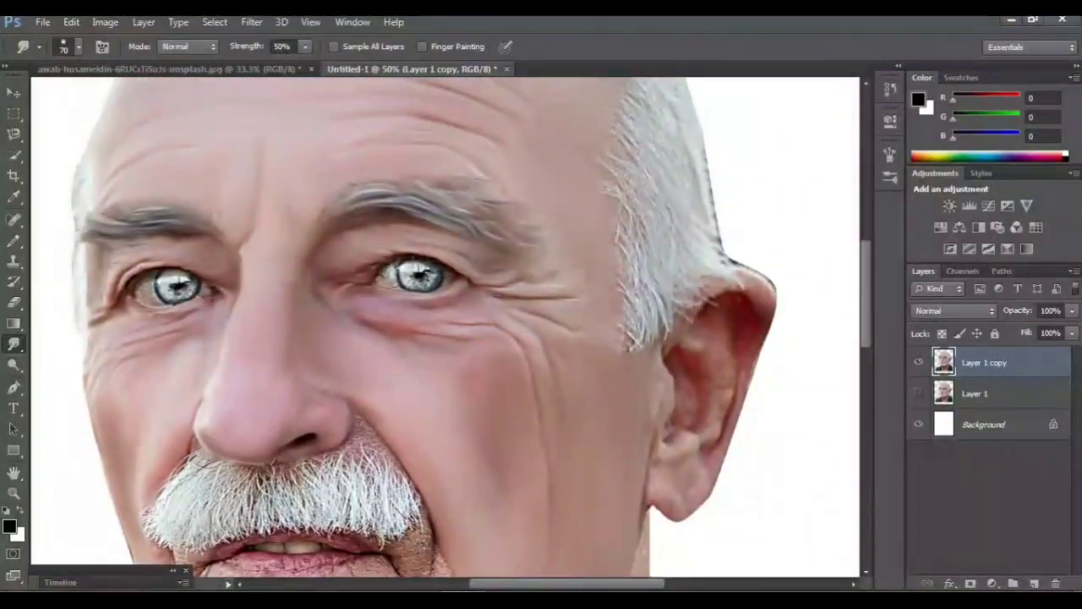
scroll(446, 327, "down", 8)
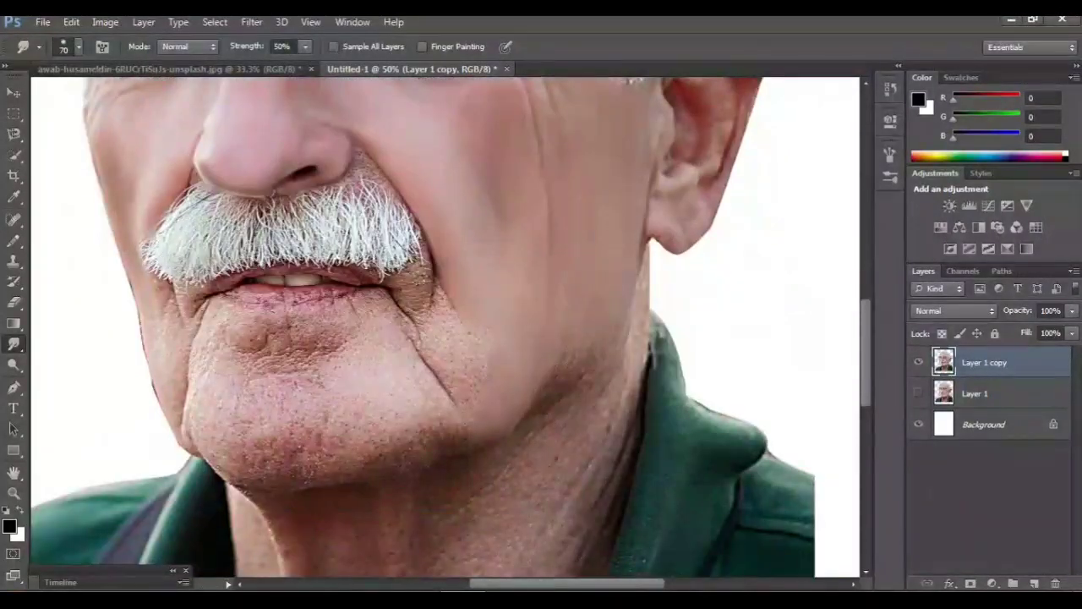
key("ctrl+plus")
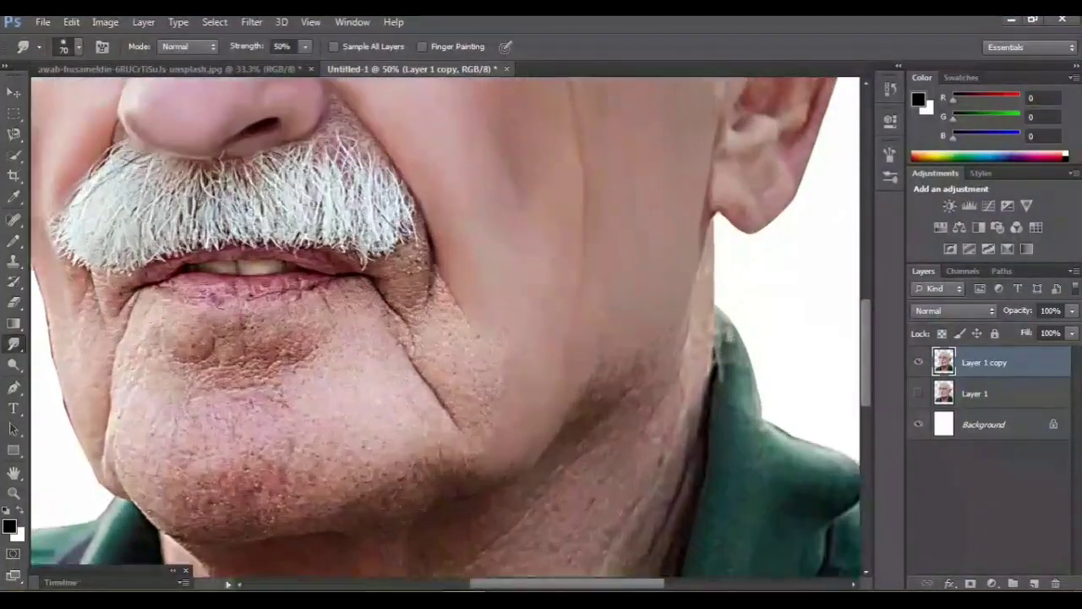
Step: Smudge the skin along the outer side of the mouth-corner crease, from the cheek down to the jawline nearer the visible ear
scroll(446, 327, "left", 3)
scroll(446, 327, "down", 3)
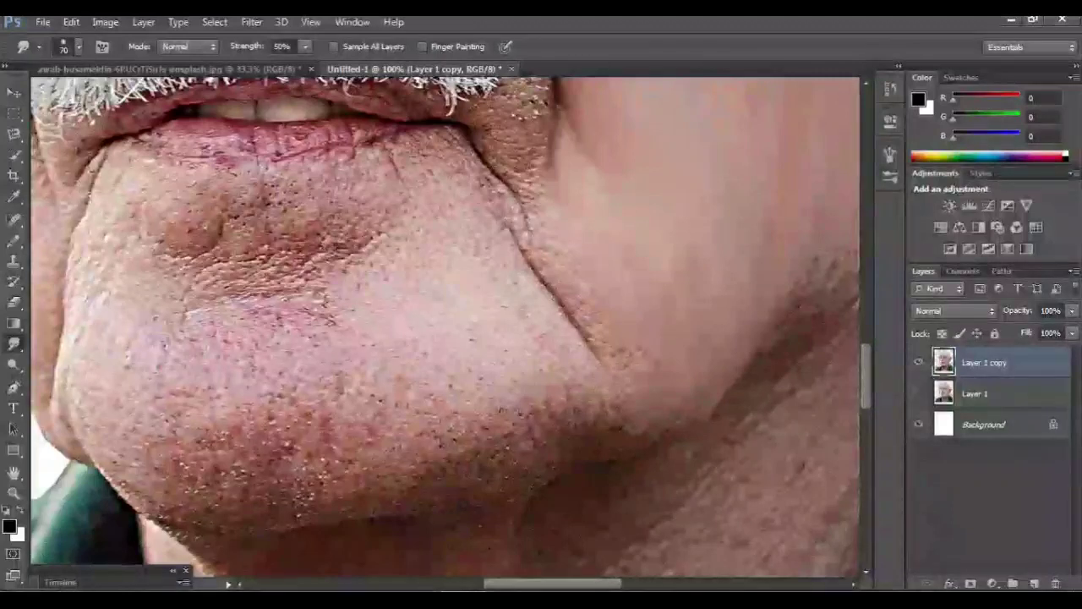
left_click_drag(559, 293, 589, 342)
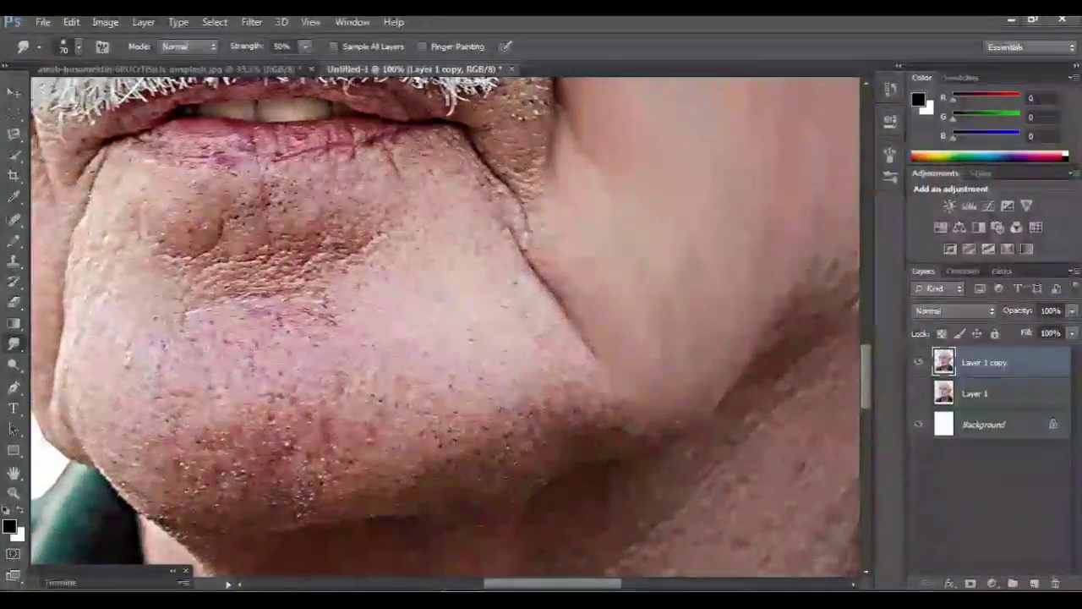
left_click_drag(548, 230, 583, 288)
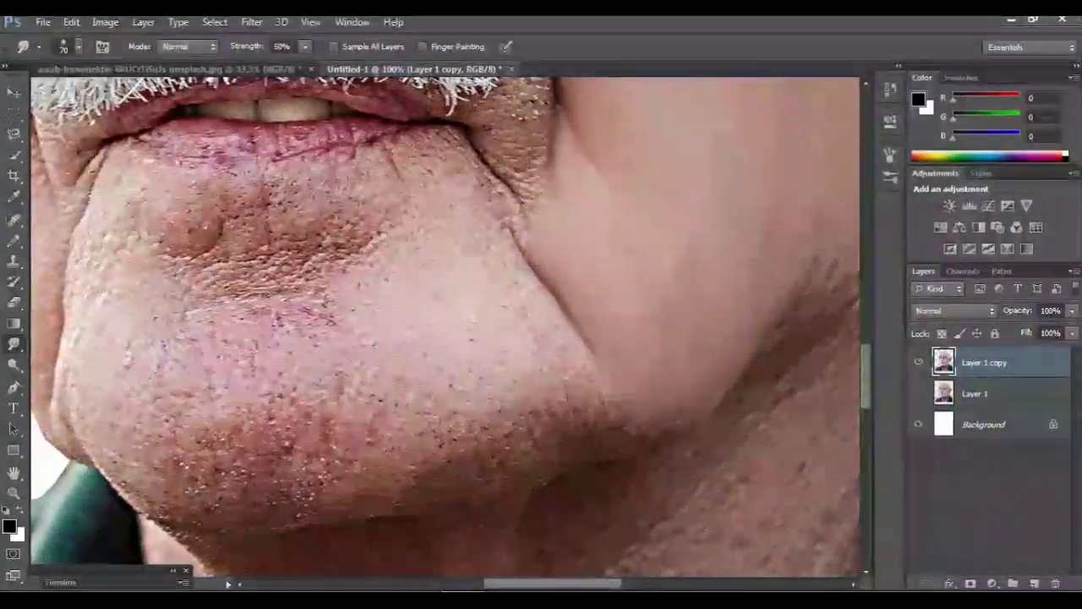
scroll(445, 326, "left", 2)
left_click_drag(699, 410, 717, 433)
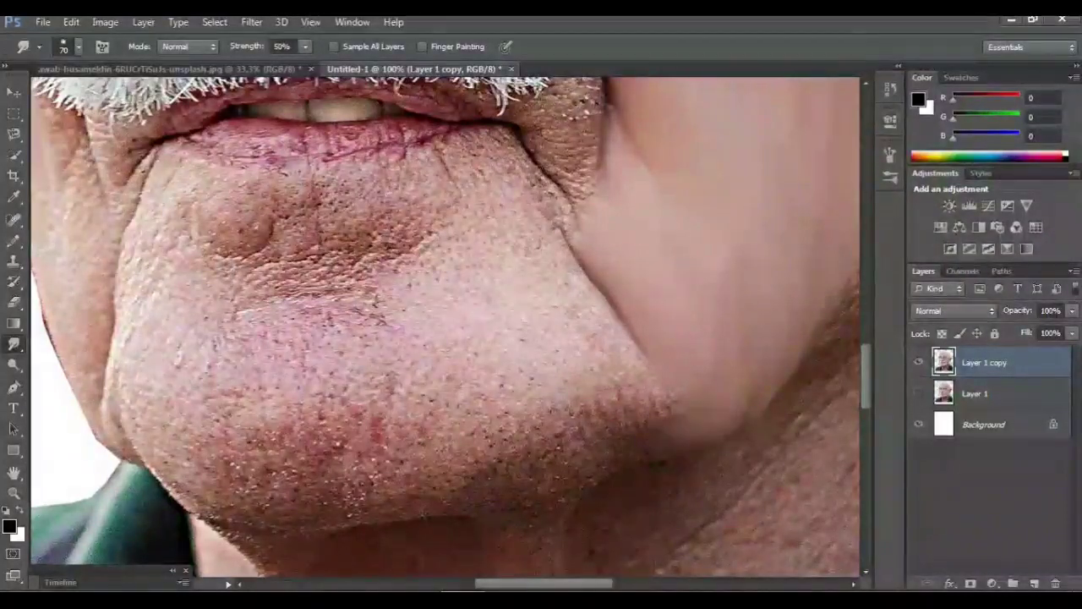
left_click_drag(646, 426, 707, 429)
scroll(445, 327, "left", 1)
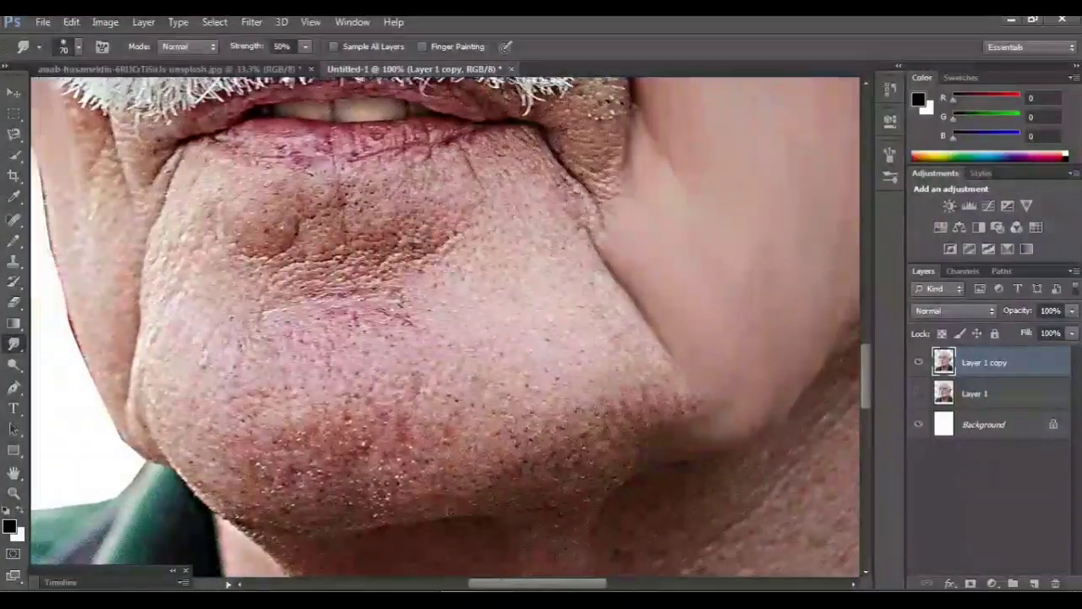
Step: Smooth the whole chin, from the crease nearer the visible ear across to the opposite edge and down to the jaw
scroll(444, 327, "up", 2)
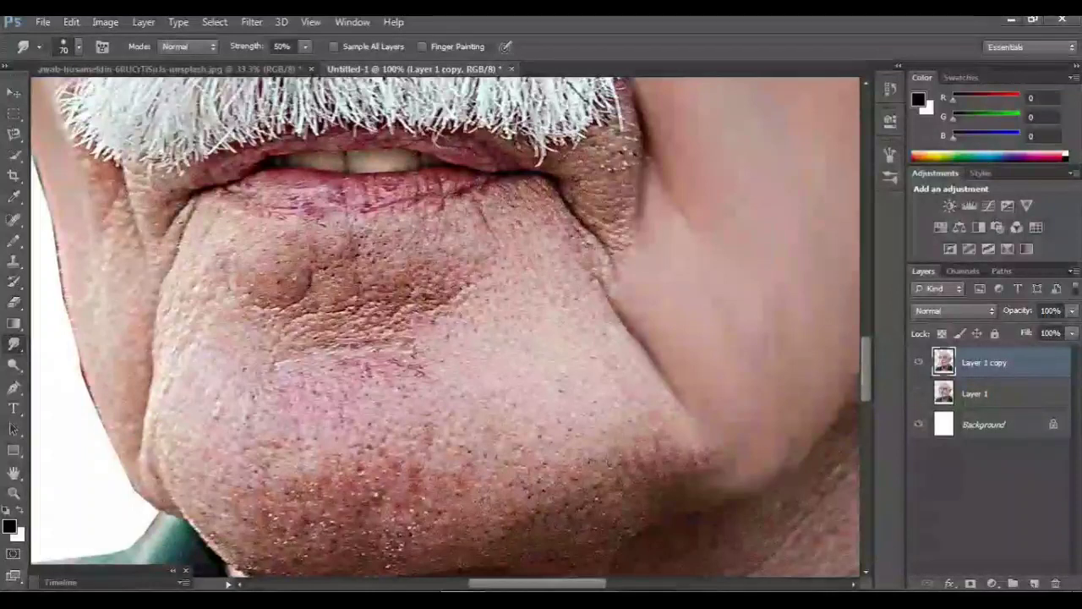
left_click_drag(614, 308, 699, 448)
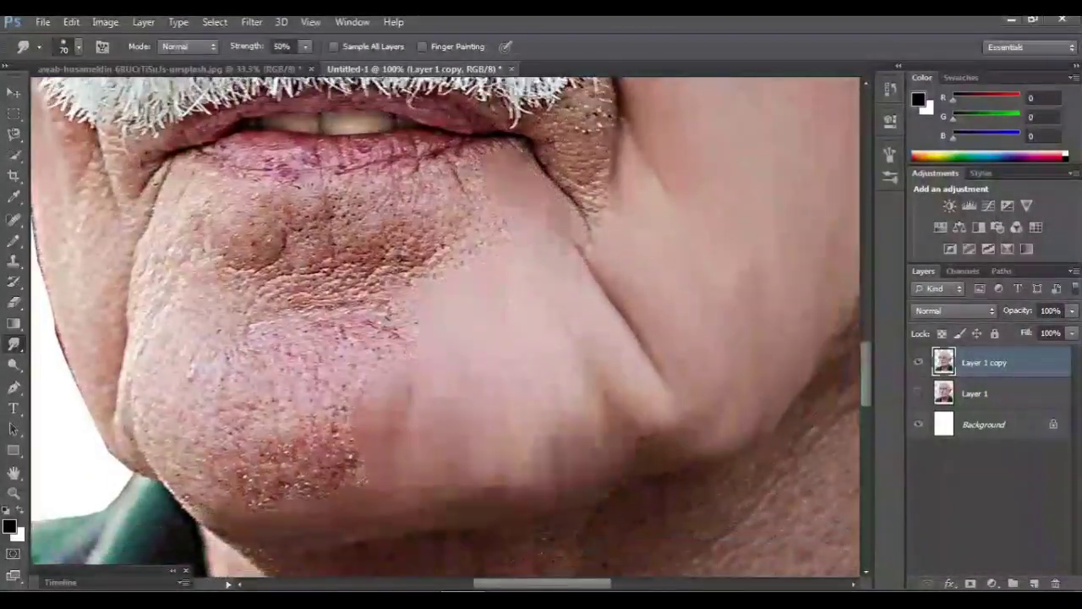
left_click_drag(582, 254, 594, 276)
mouse_move(367, 450)
left_mouse_down()
mouse_move(339, 441)
mouse_move(332, 473)
mouse_move(310, 421)
mouse_move(318, 467)
mouse_move(296, 443)
left_mouse_up()
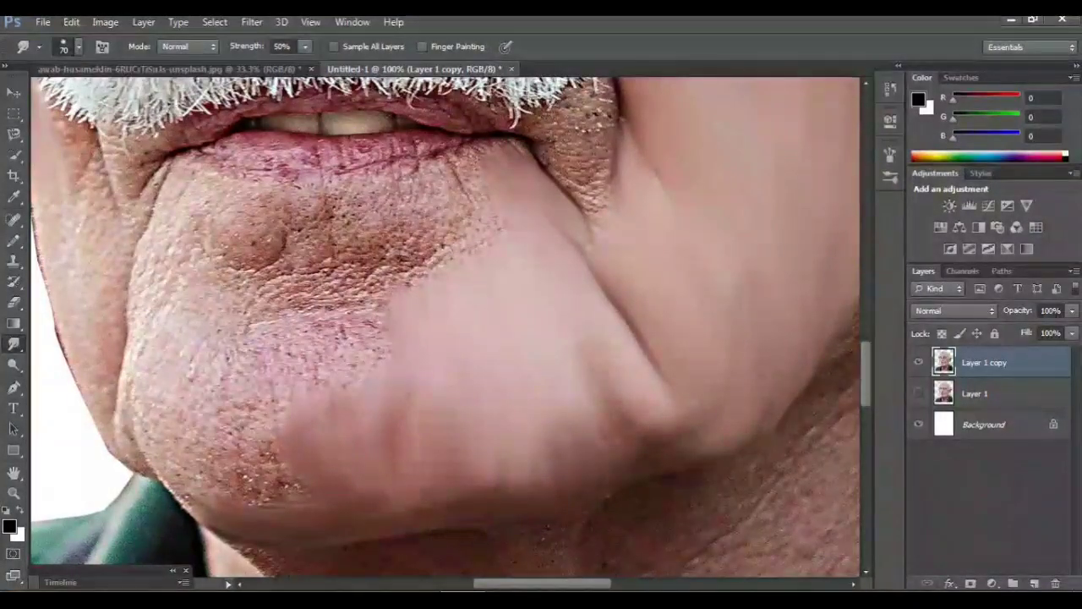
mouse_move(391, 325)
left_mouse_down()
mouse_move(369, 355)
mouse_move(304, 377)
mouse_move(286, 342)
mouse_move(282, 416)
mouse_move(301, 487)
mouse_move(258, 381)
mouse_move(266, 495)
left_mouse_up()
mouse_move(252, 372)
left_mouse_down()
mouse_move(238, 435)
mouse_move(237, 363)
mouse_move(235, 478)
mouse_move(222, 460)
mouse_move(205, 474)
mouse_move(181, 422)
mouse_move(180, 355)
left_mouse_up()
mouse_move(172, 460)
left_mouse_down()
mouse_move(188, 501)
mouse_move(157, 453)
mouse_move(139, 359)
mouse_move(133, 383)
left_mouse_up()
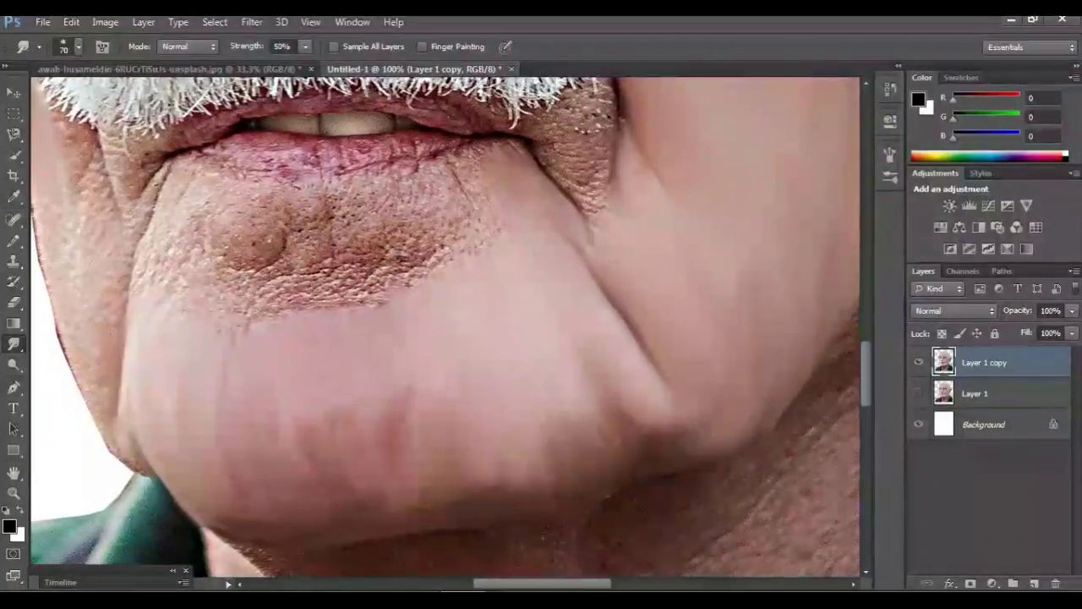
Step: Smooth the dimpled, textured skin between the lower lip and the chin
key("ctrl+minus")
key("ctrl+minus")
key("ctrl+minus")
key("ctrl+minus")
key("ctrl+minus")
key("ctrl+plus")
key("ctrl+plus")
key("ctrl+plus")
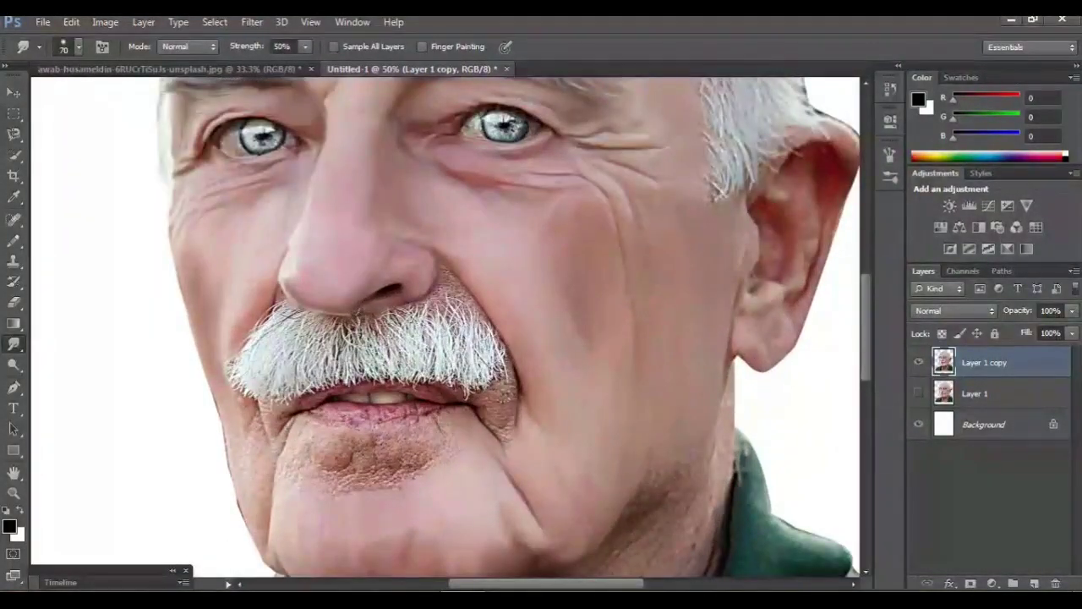
scroll(446, 328, "down", 2)
key("ctrl+plus")
key("ctrl+plus")
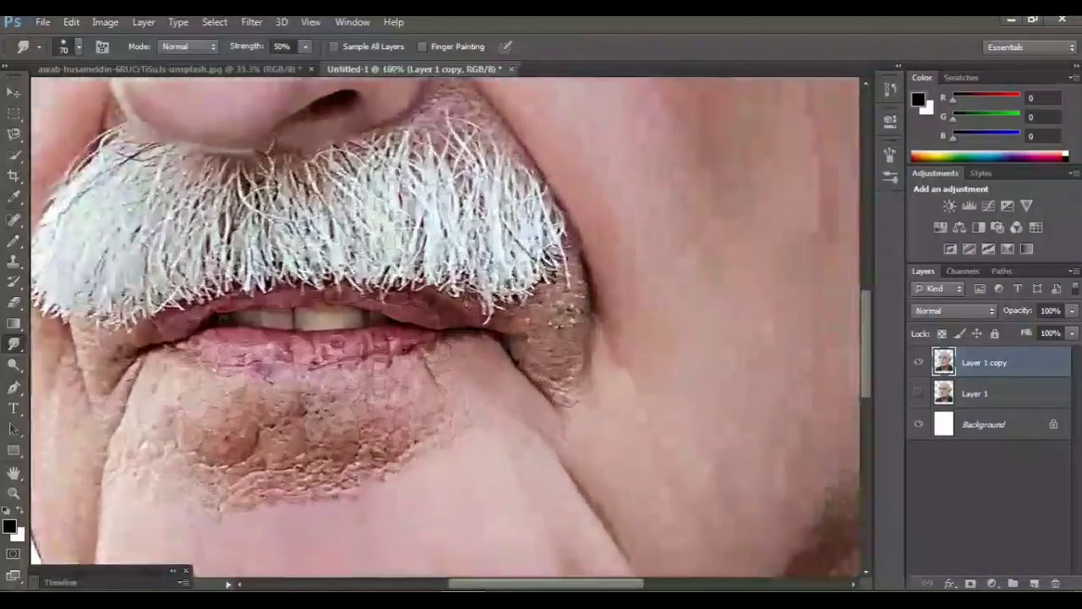
key("ctrl+plus")
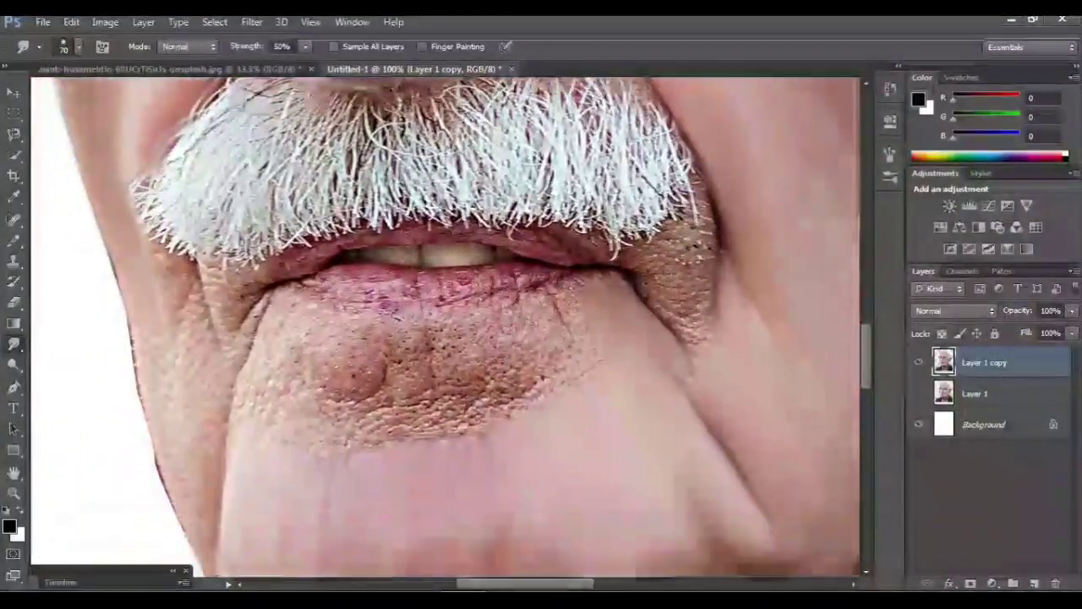
mouse_move(597, 298)
left_mouse_down()
mouse_move(584, 359)
mouse_move(562, 353)
mouse_move(564, 391)
left_mouse_up()
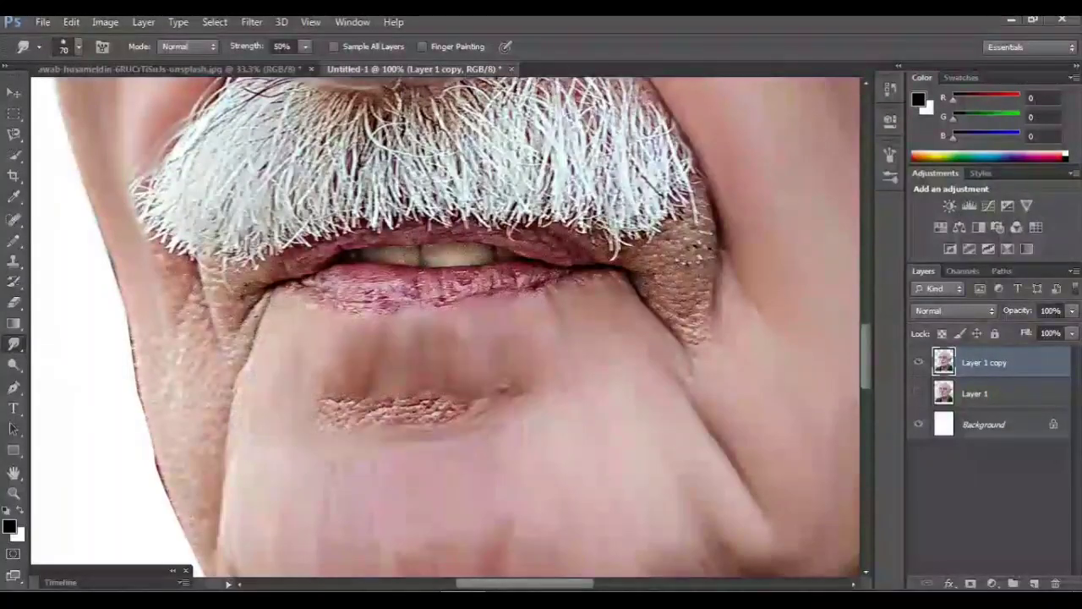
mouse_move(517, 377)
left_mouse_down()
mouse_move(499, 394)
mouse_move(335, 406)
mouse_move(334, 424)
left_mouse_up()
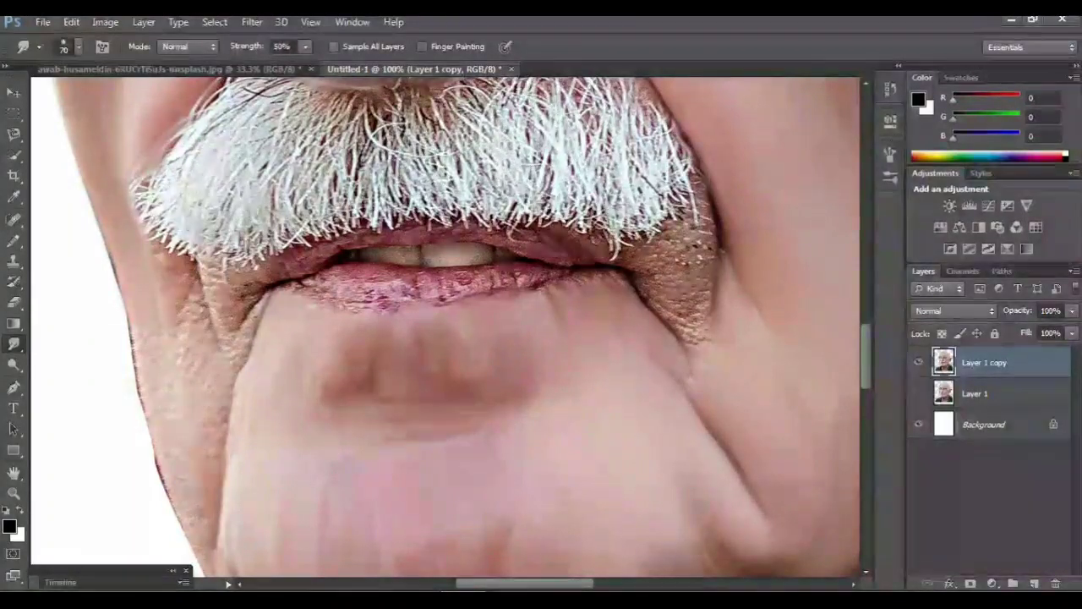
Step: Smooth the narrow cheek and fold on the side away from the visible ear, including the mouth corner under the moustache
scroll(445, 326, "left", 3)
left_click_drag(289, 263, 292, 300)
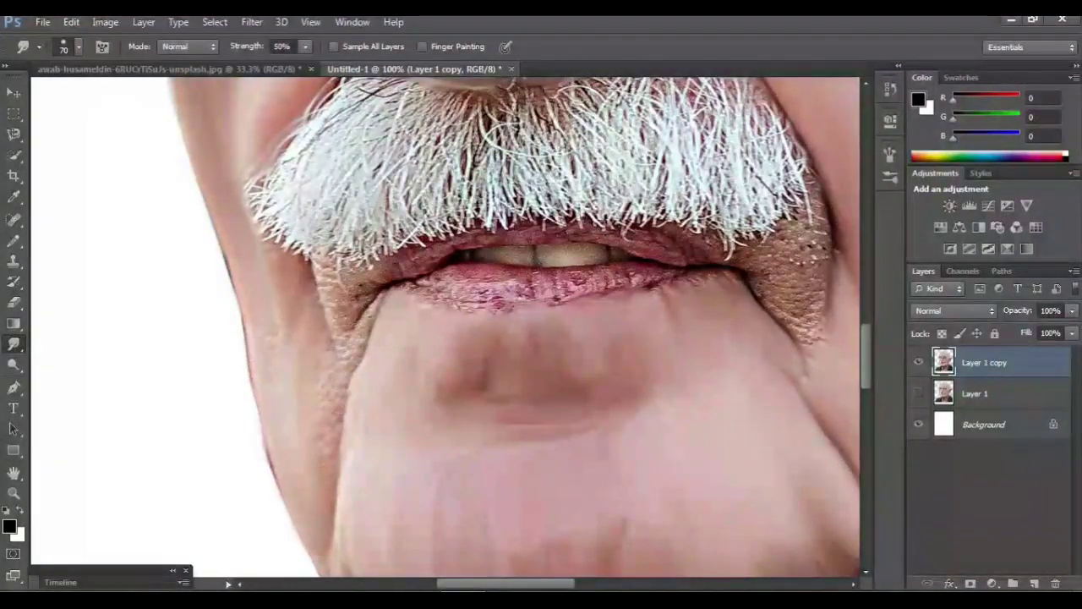
left_click_drag(508, 356, 558, 267)
left_click_drag(383, 454, 413, 518)
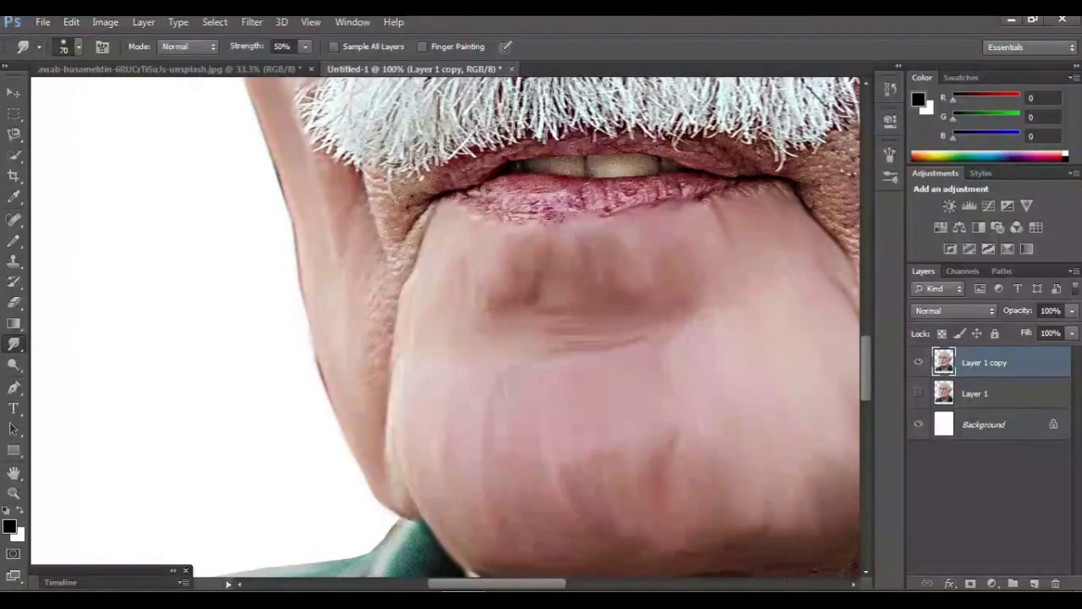
left_click_drag(406, 473, 419, 474)
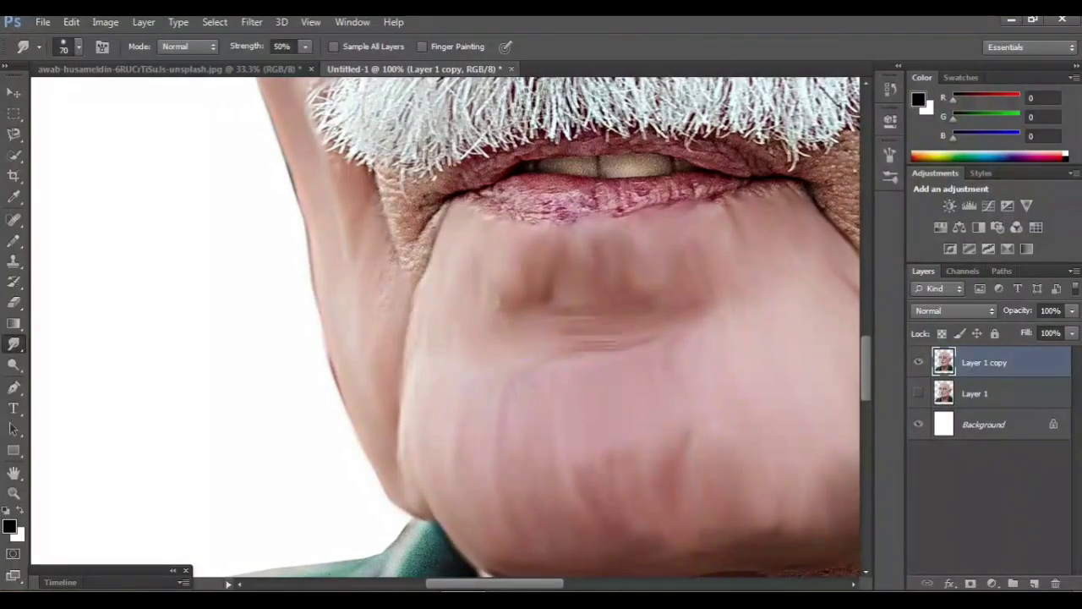
scroll(539, 332, "right", 1)
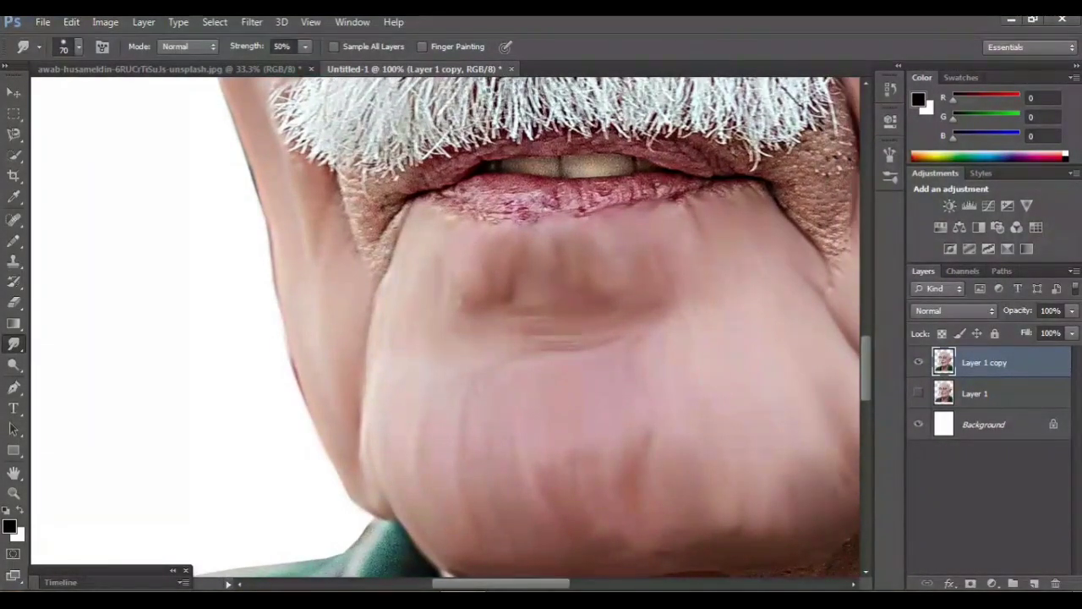
left_click_drag(387, 224, 379, 272)
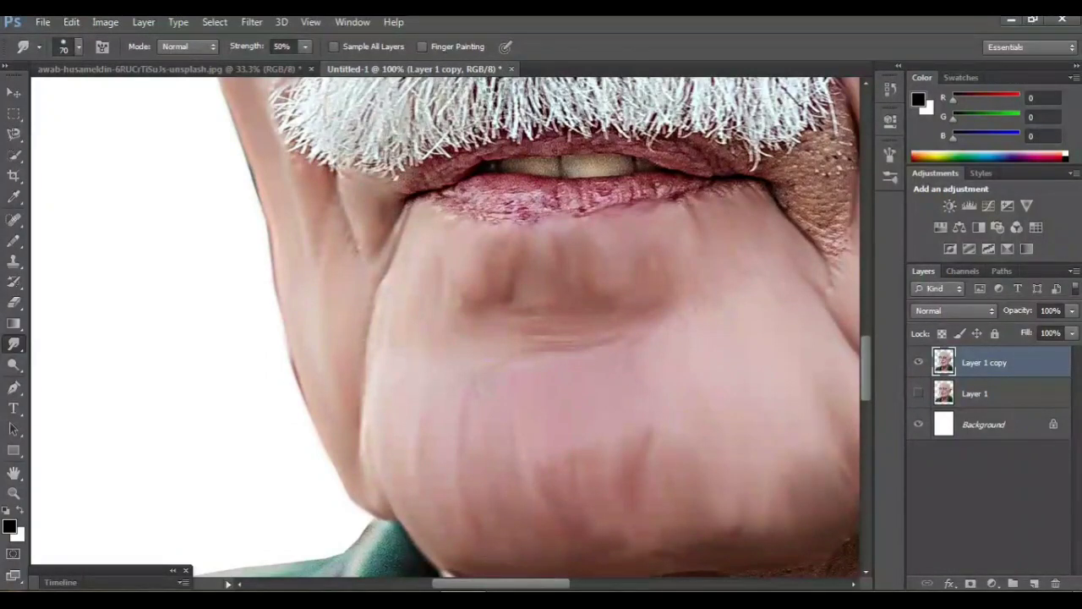
Step: Smudge the textured patch under the moustache end at the mouth corner nearer the visible ear
scroll(446, 325, "right", 3)
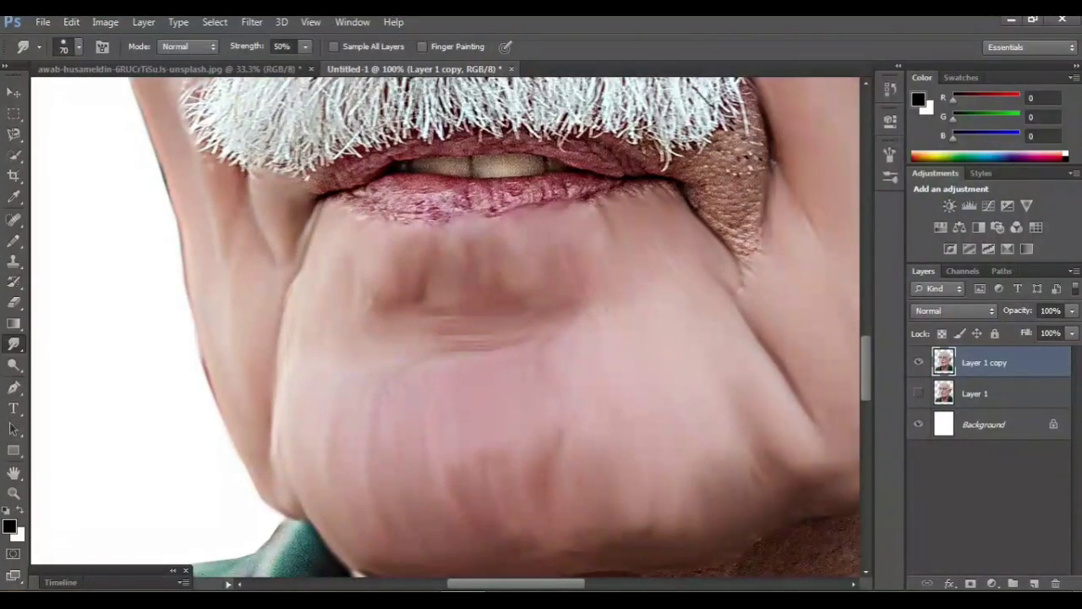
scroll(447, 325, "right", 5)
scroll(447, 325, "up", 5)
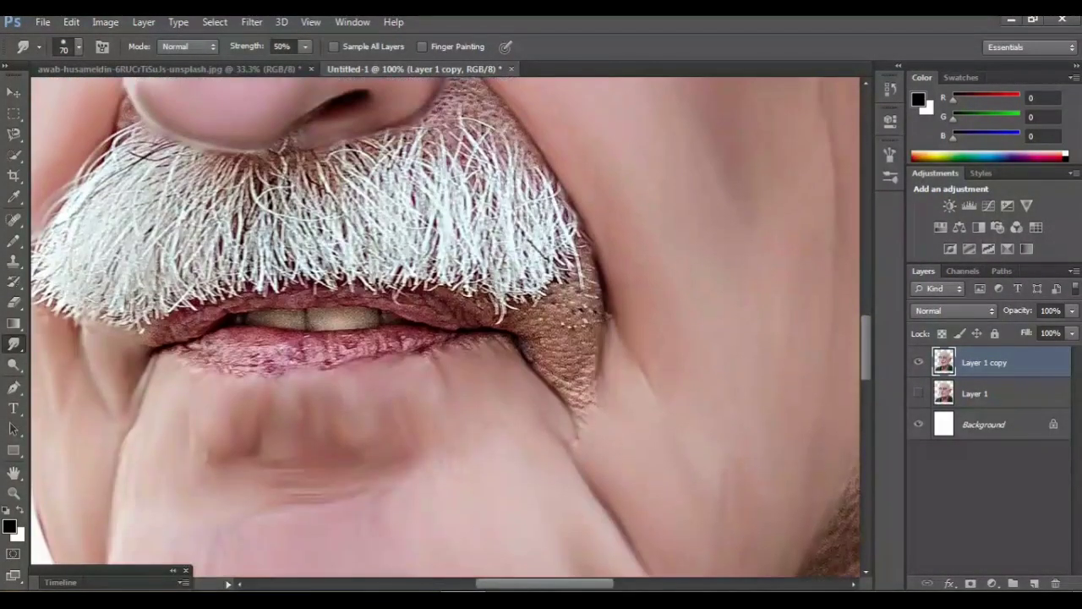
mouse_move(580, 320)
left_mouse_down()
mouse_move(580, 366)
mouse_move(576, 256)
mouse_move(589, 374)
mouse_move(541, 362)
left_mouse_up()
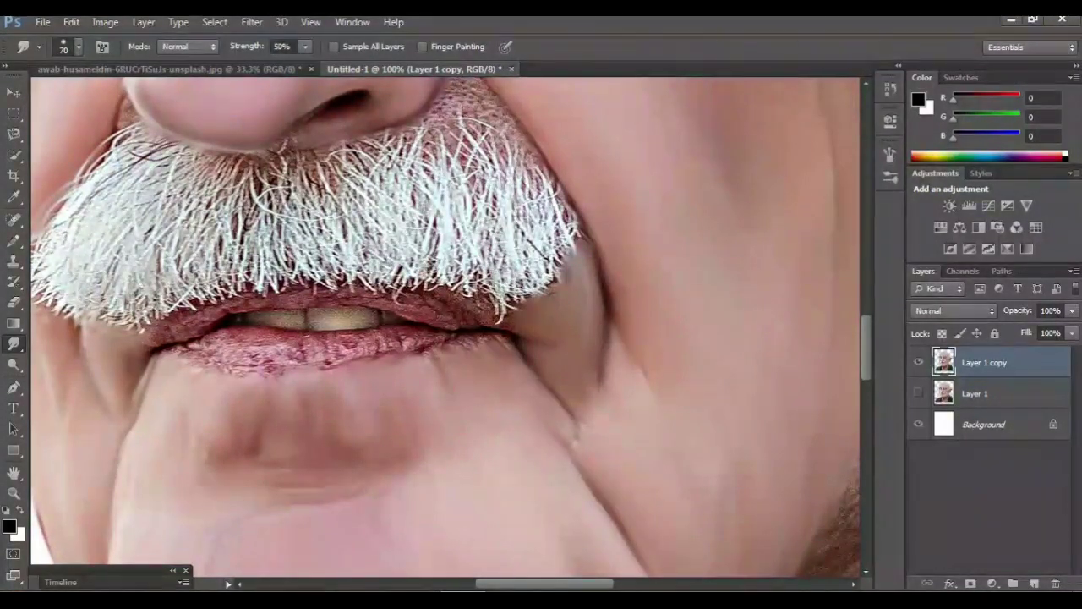
Step: Review the whole face and compare the smudged Layer 1 copy with the original Layer 1
scroll(541, 338, "up", 4)
scroll(446, 327, "up", 1)
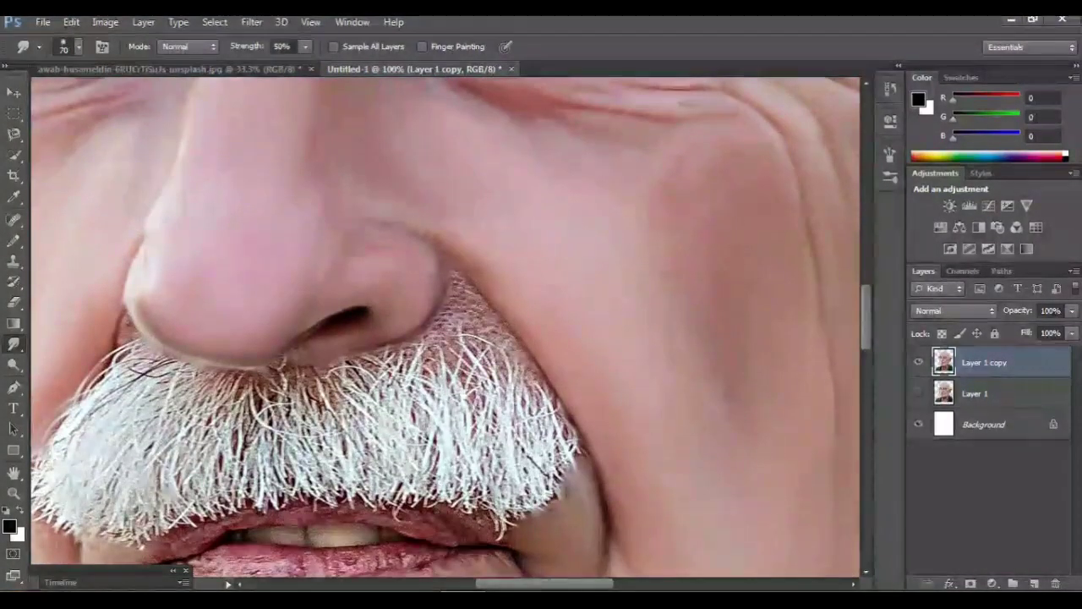
key("ctrl+minus")
key("ctrl+minus")
key("ctrl+minus")
key("ctrl+minus")
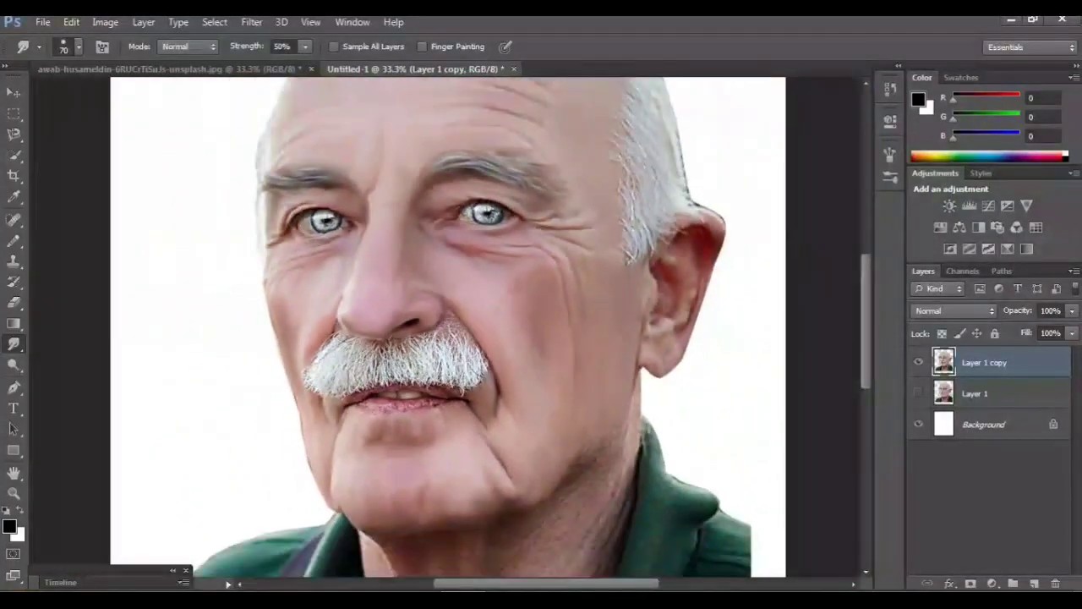
scroll(445, 327, "up", 1)
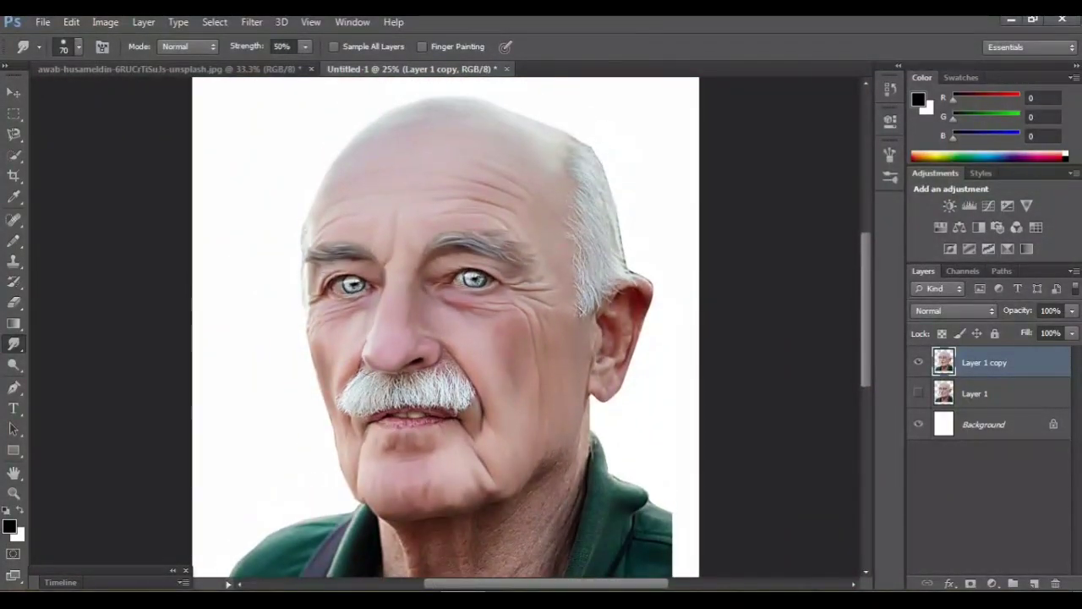
key("ctrl+plus")
left_click(918, 393)
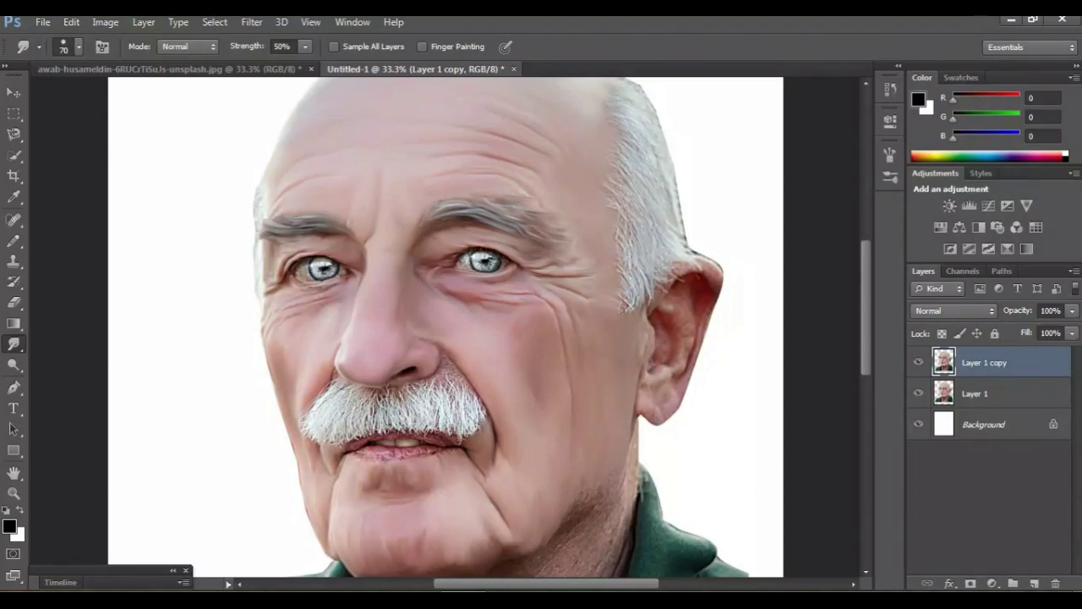
left_click(918, 362)
left_click(919, 362)
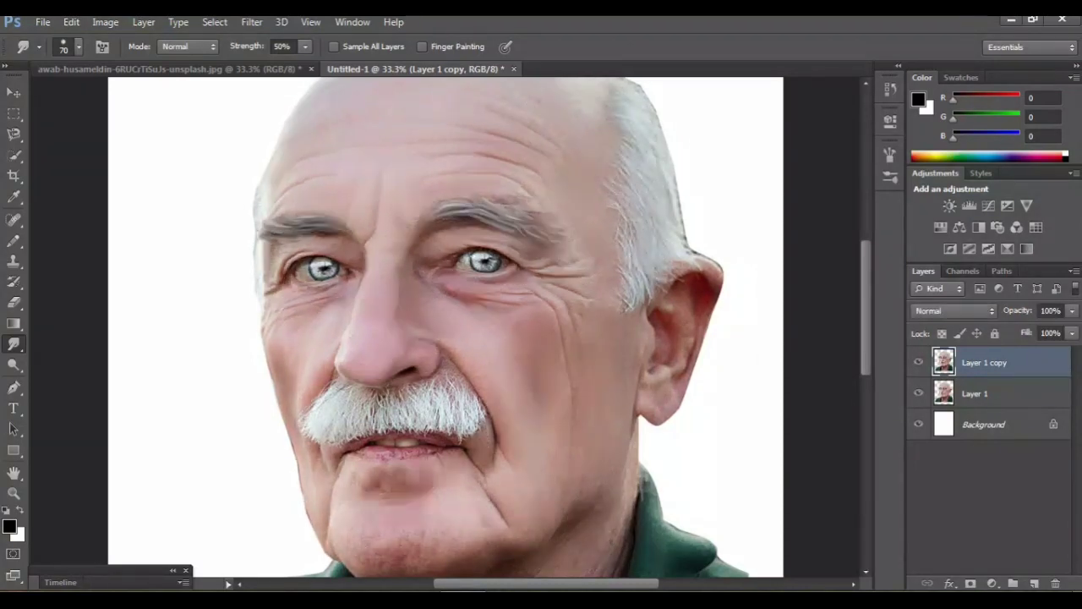
Step: Duplicate Layer 1 copy and leave only the new duplicate and the background visible
left_click(918, 393)
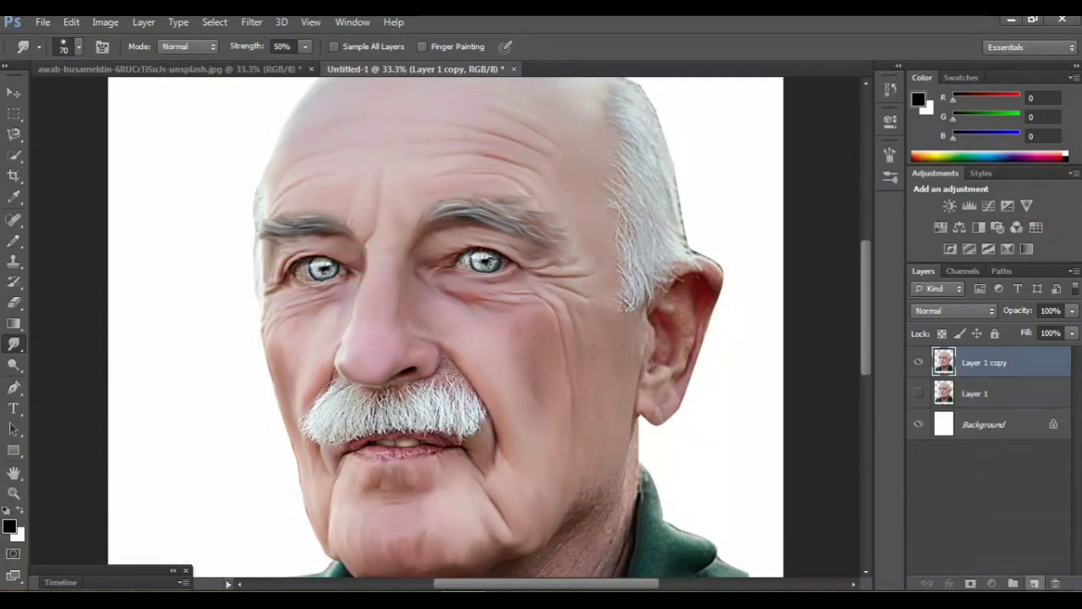
left_click_drag(985, 362, 1034, 584)
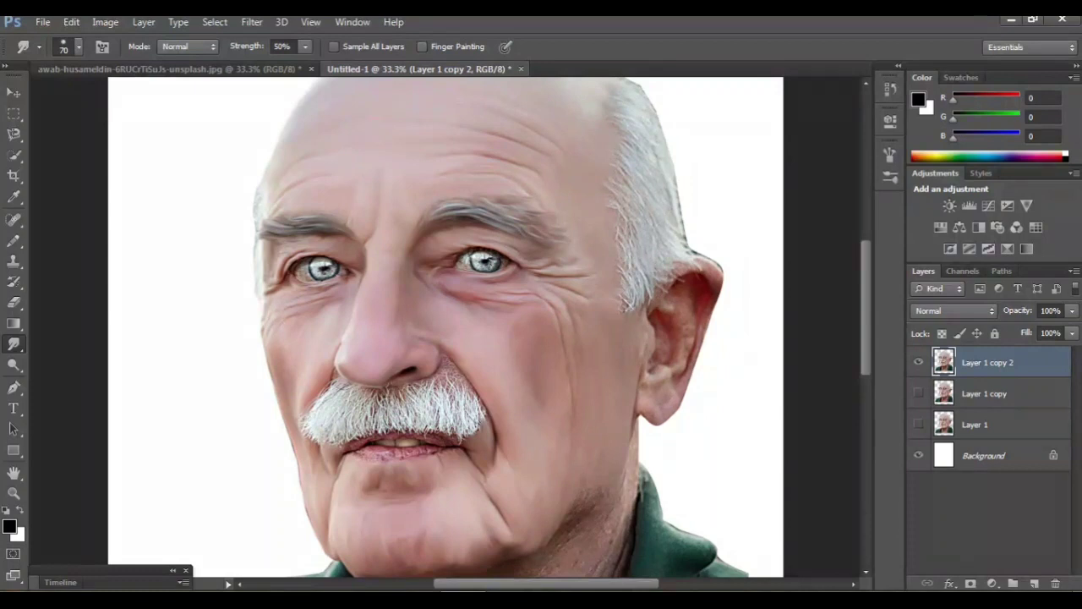
Step: Smudge the stubbled skin between the nostril and the cheek fold on the visible ear's side with a size 45 brush, blending it into the moustache
key("ctrl+plus")
key("ctrl+plus")
key("ctrl+plus")
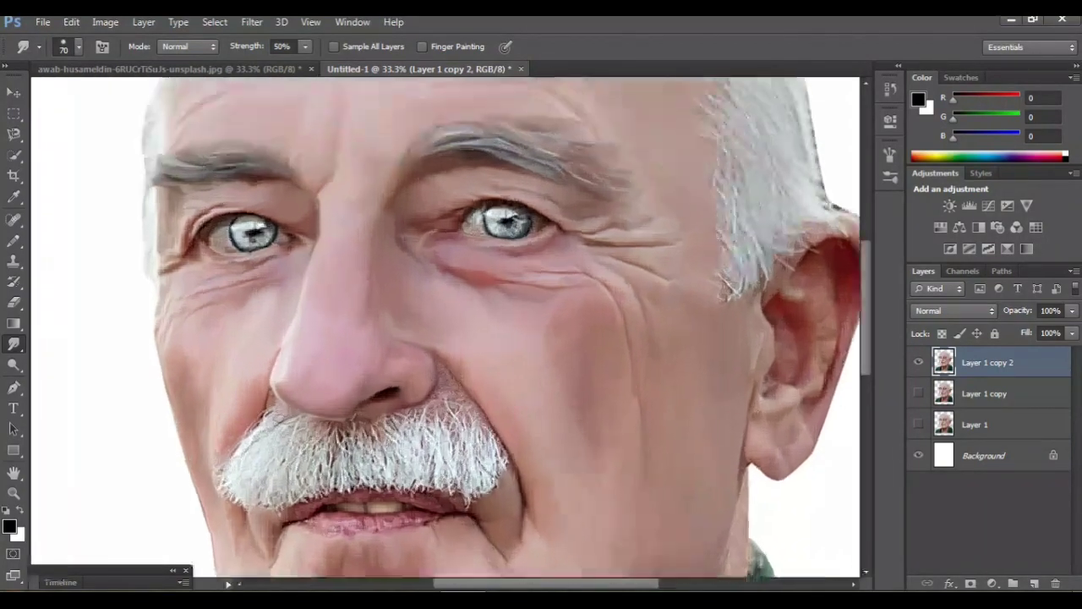
scroll(446, 328, "left", 3)
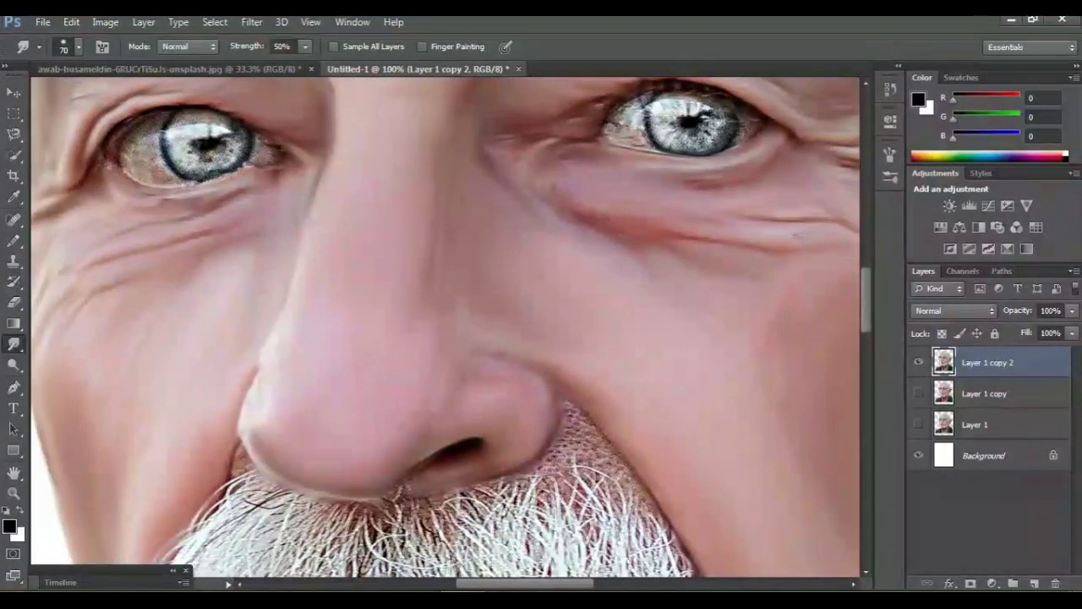
scroll(446, 329, "right", 1)
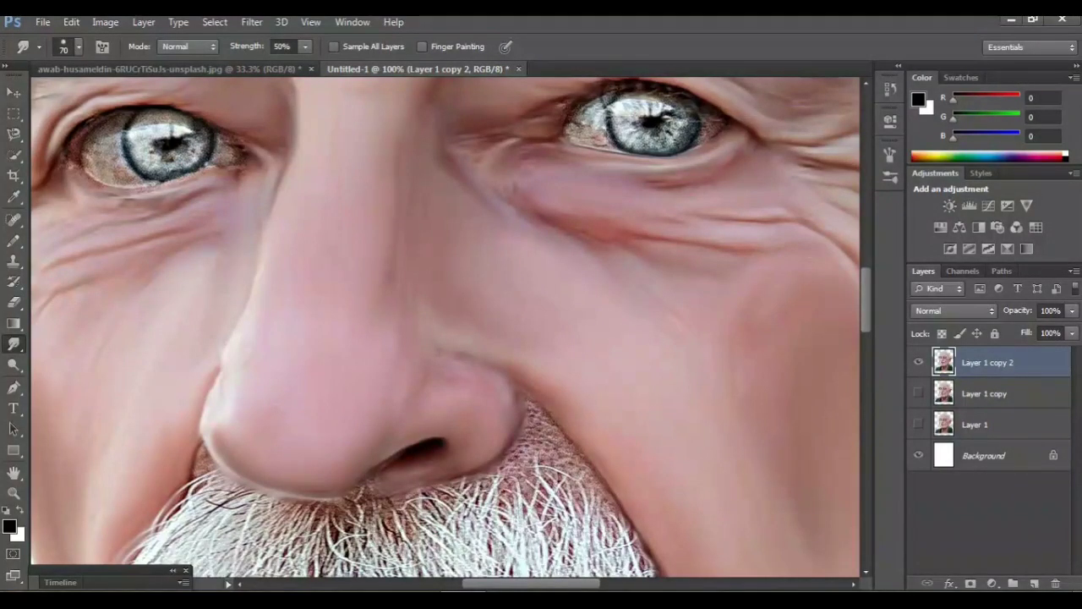
left_click_drag(440, 406, 515, 217)
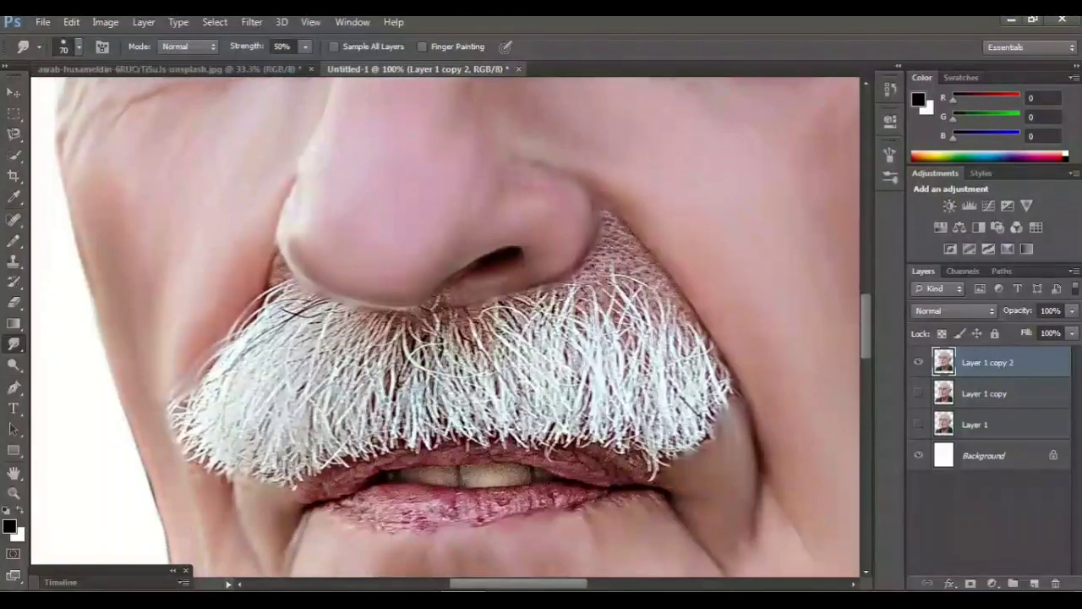
key("ctrl+plus")
left_click_drag(583, 292, 417, 368)
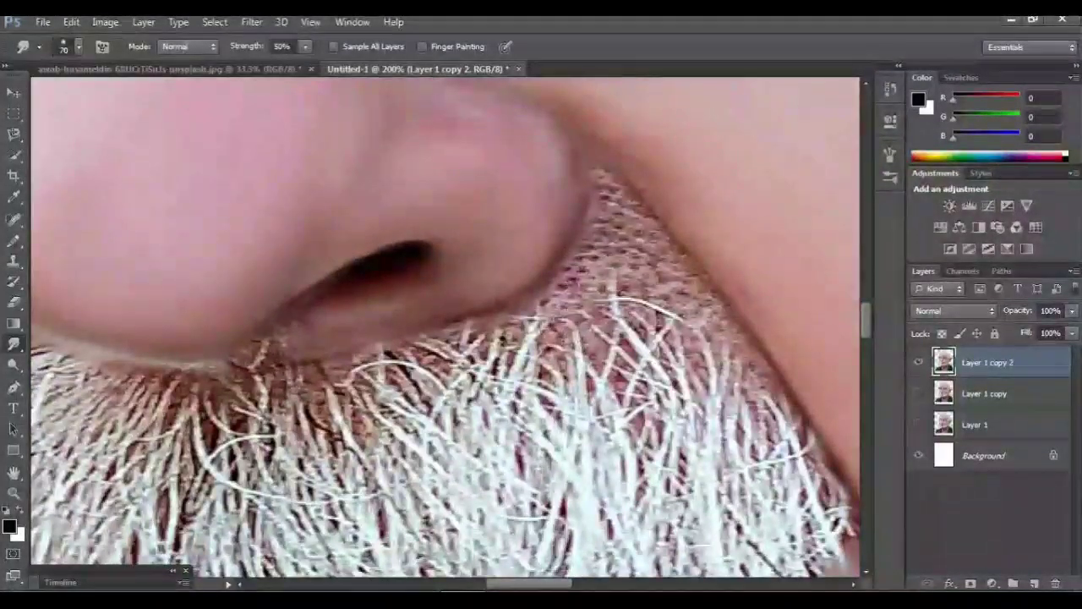
scroll(445, 328, "right", 2)
key("bracketleft")
key("bracketleft")
mouse_move(607, 230)
left_mouse_down()
mouse_move(564, 183)
mouse_move(630, 228)
mouse_move(701, 343)
mouse_move(563, 222)
left_mouse_up()
left_click_drag(575, 259, 550, 230)
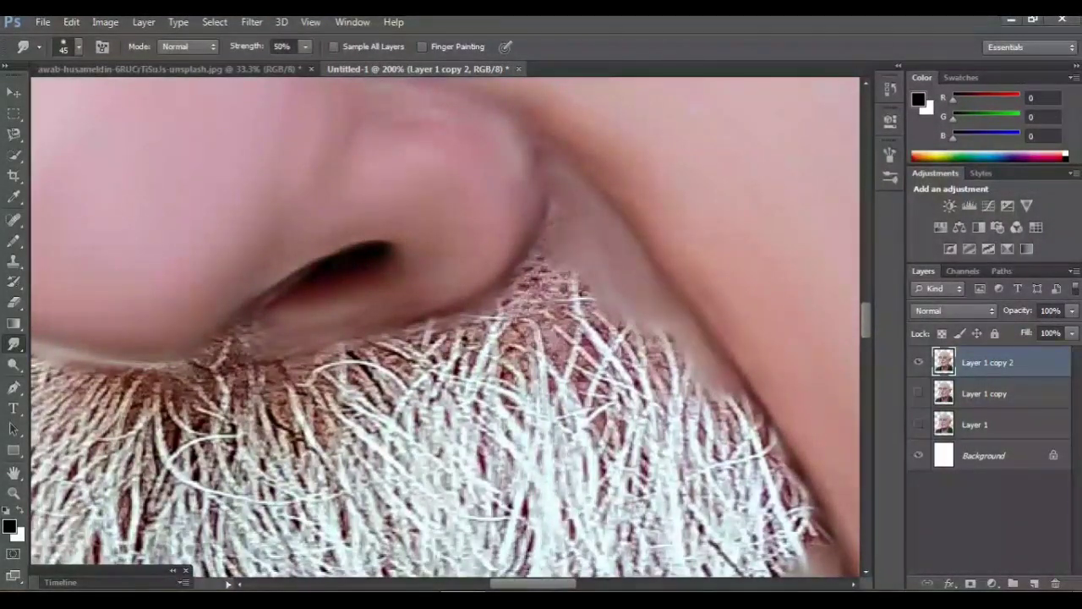
left_click_drag(568, 269, 689, 381)
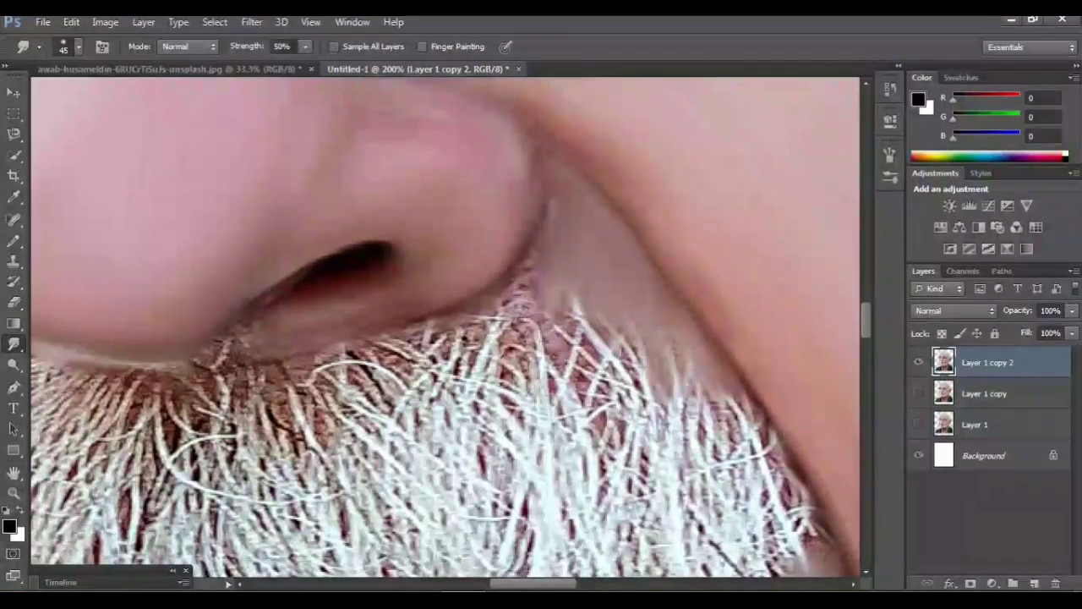
left_click_drag(541, 376, 520, 296)
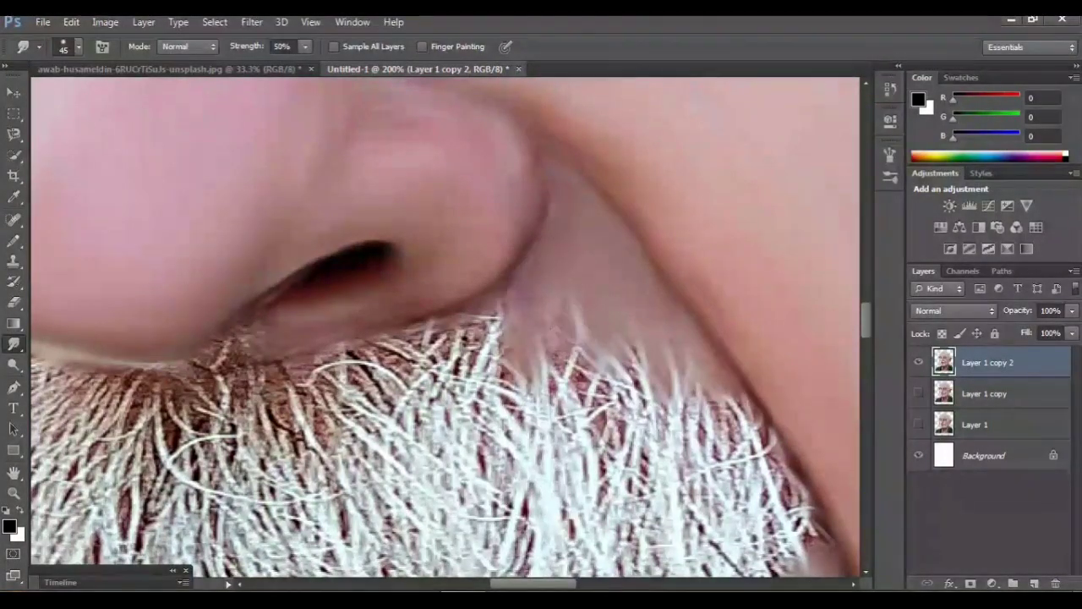
Step: Smudge the moustache roots beneath the nose, working from the nostril across to the side away from the visible ear
scroll(446, 327, "left", 1)
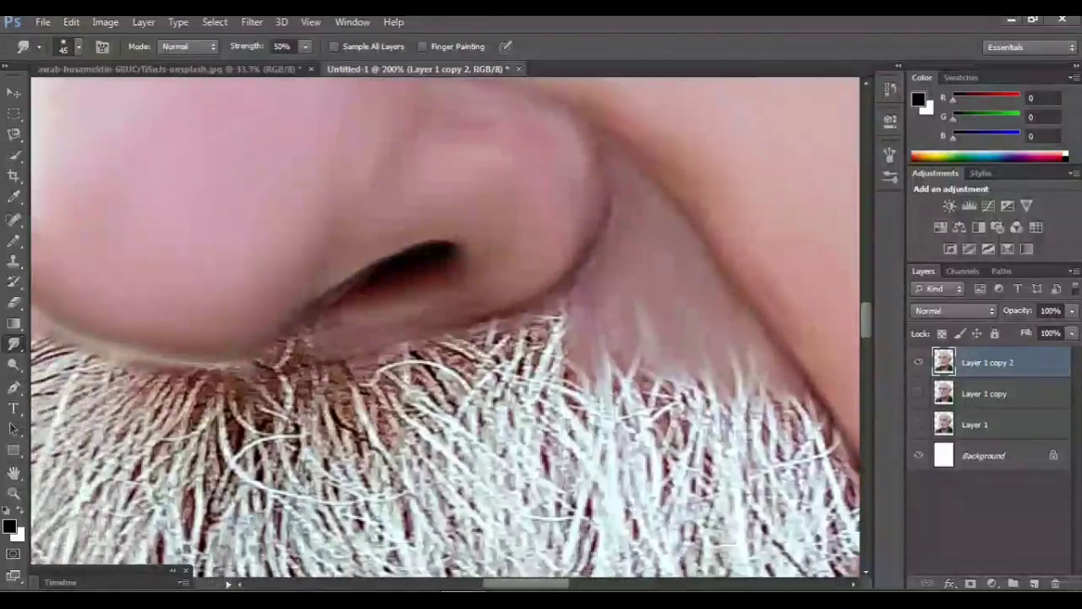
left_click_drag(565, 306, 549, 342)
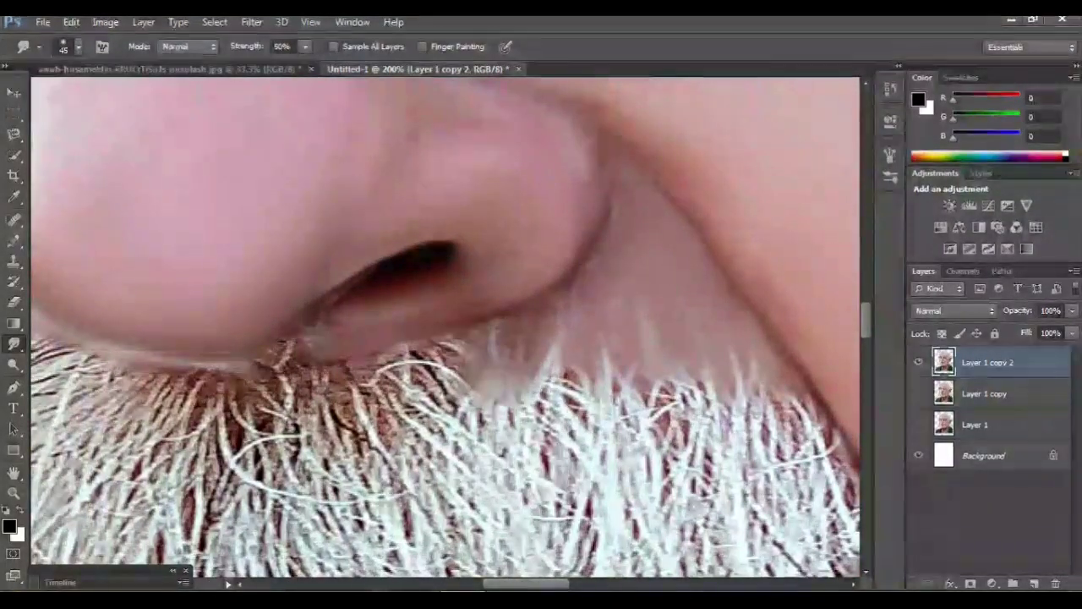
scroll(445, 326, "left", 4)
mouse_move(435, 331)
left_mouse_down()
mouse_move(485, 419)
mouse_move(410, 372)
left_mouse_up()
scroll(446, 326, "left", 6)
Step: Smudge the whole moustache into soft white strands along the hair direction with a size 60 brush
key("ctrl+minus")
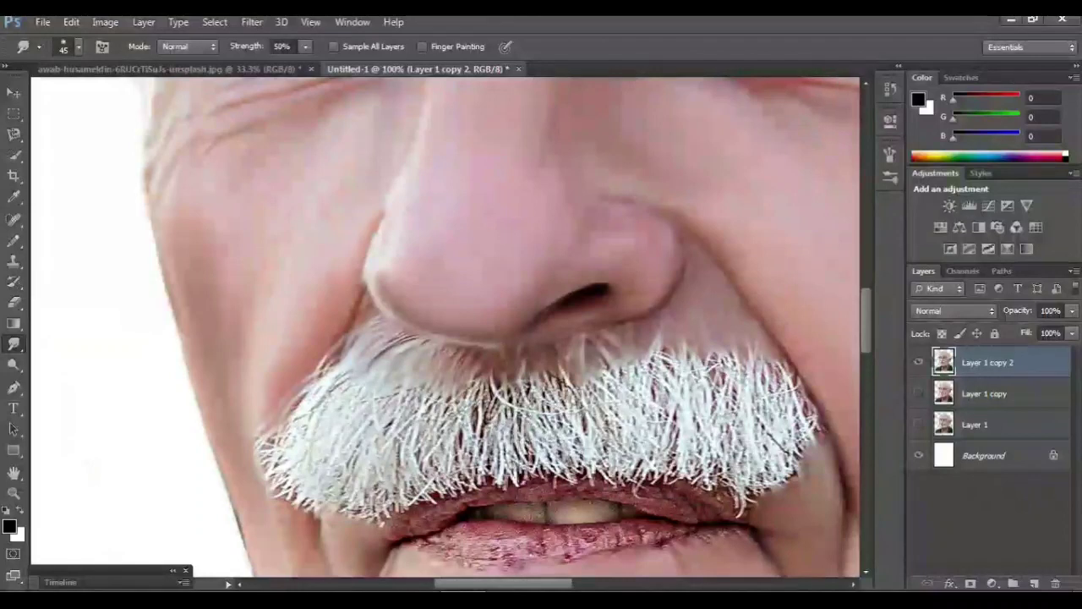
scroll(446, 326, "right", 1)
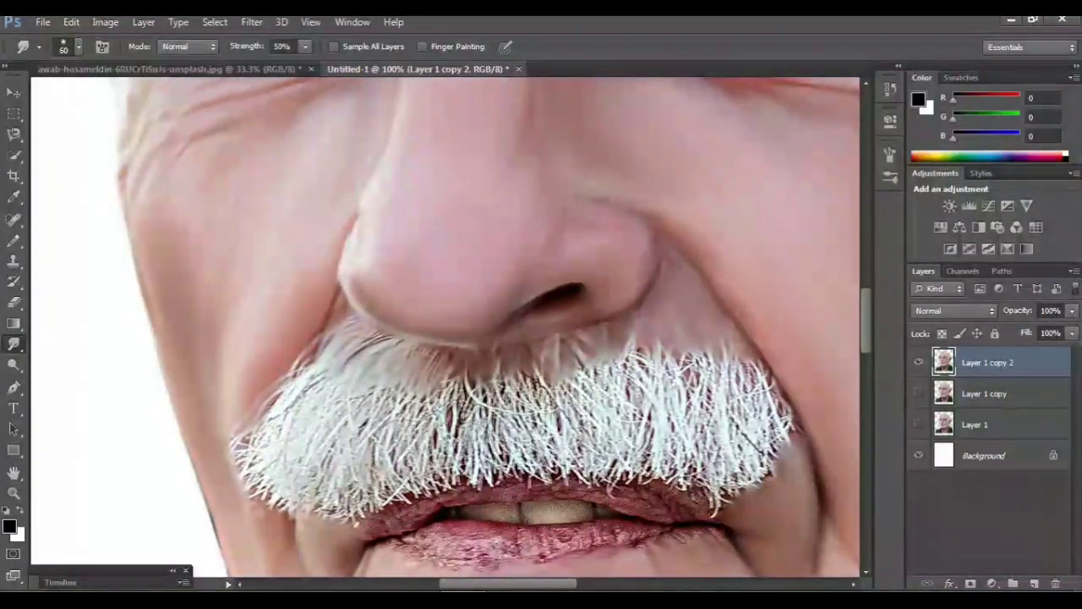
scroll(445, 326, "left", 1)
left_click_drag(330, 379, 276, 452)
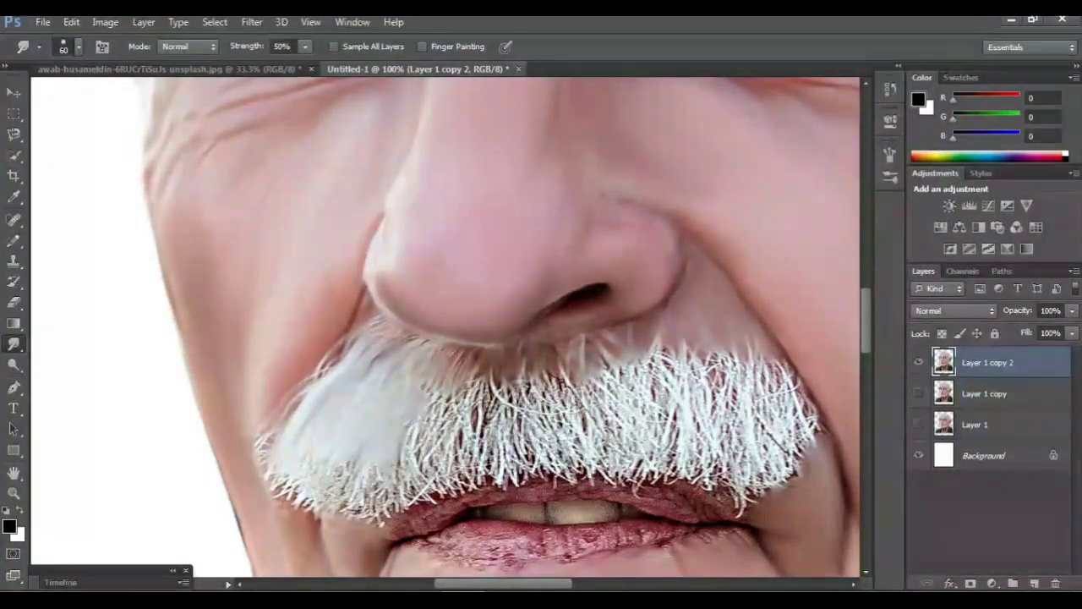
mouse_move(474, 391)
left_mouse_down()
mouse_move(463, 455)
mouse_move(473, 470)
left_mouse_up()
mouse_move(492, 397)
left_mouse_down()
mouse_move(493, 453)
mouse_move(510, 438)
left_mouse_up()
left_click_drag(519, 385, 532, 441)
mouse_move(541, 401)
left_mouse_down()
mouse_move(565, 453)
mouse_move(579, 385)
mouse_move(611, 440)
mouse_move(609, 381)
left_mouse_up()
left_click_drag(621, 457, 630, 359)
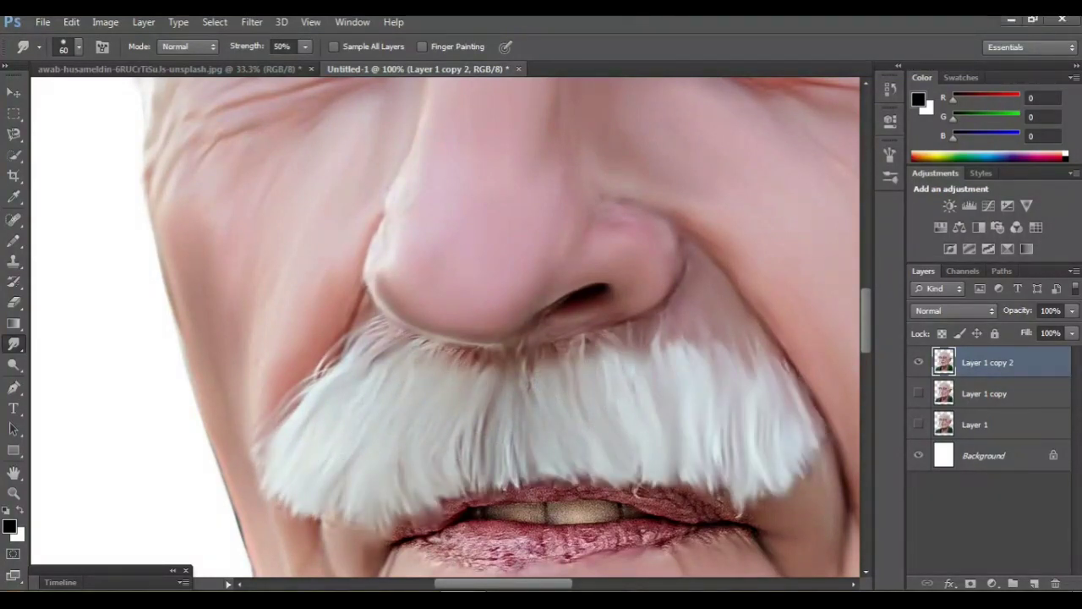
Step: Refine the remaining rough spots among the moustache roots directly under the nose with short smudge strokes
scroll(499, 327, "down", 1)
key("ctrl+minus")
key("ctrl+minus")
key("ctrl+minus")
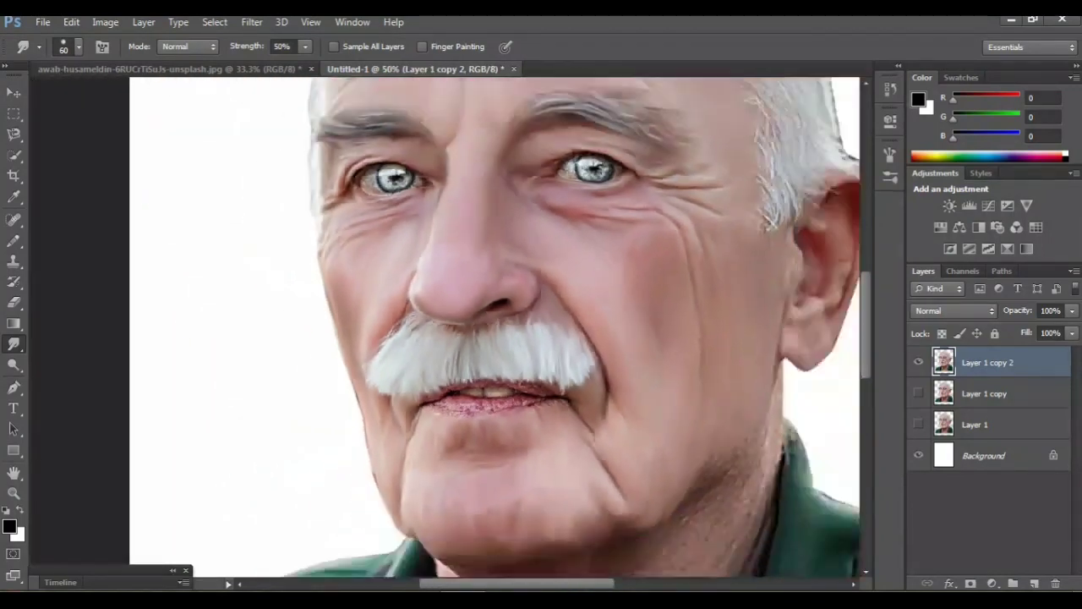
key("ctrl+plus")
key("ctrl+plus")
key("ctrl+plus")
key("ctrl+plus")
key("ctrl+plus")
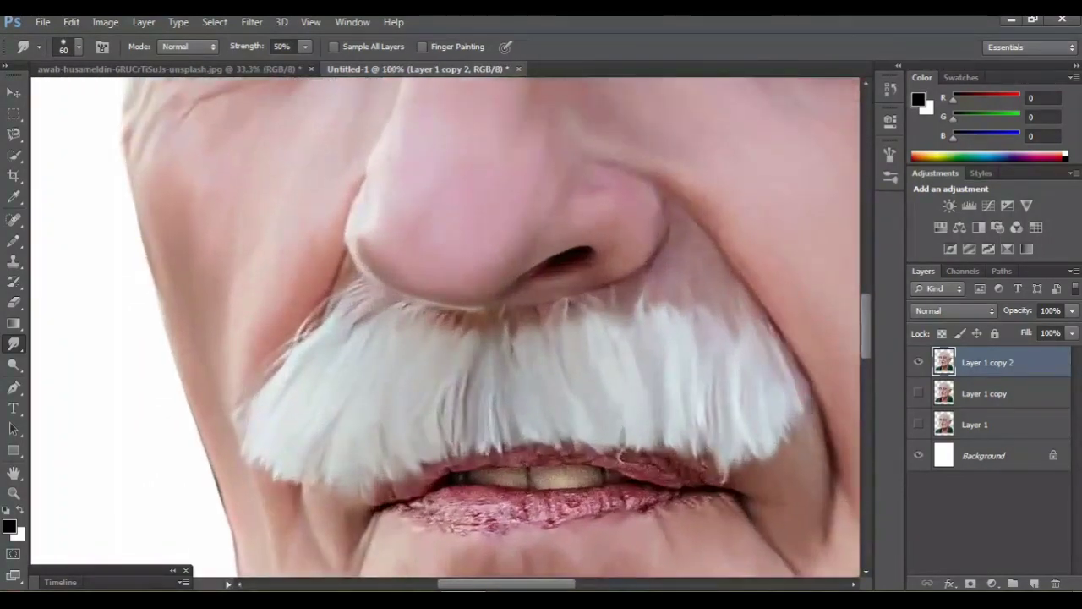
scroll(446, 327, "right", 4)
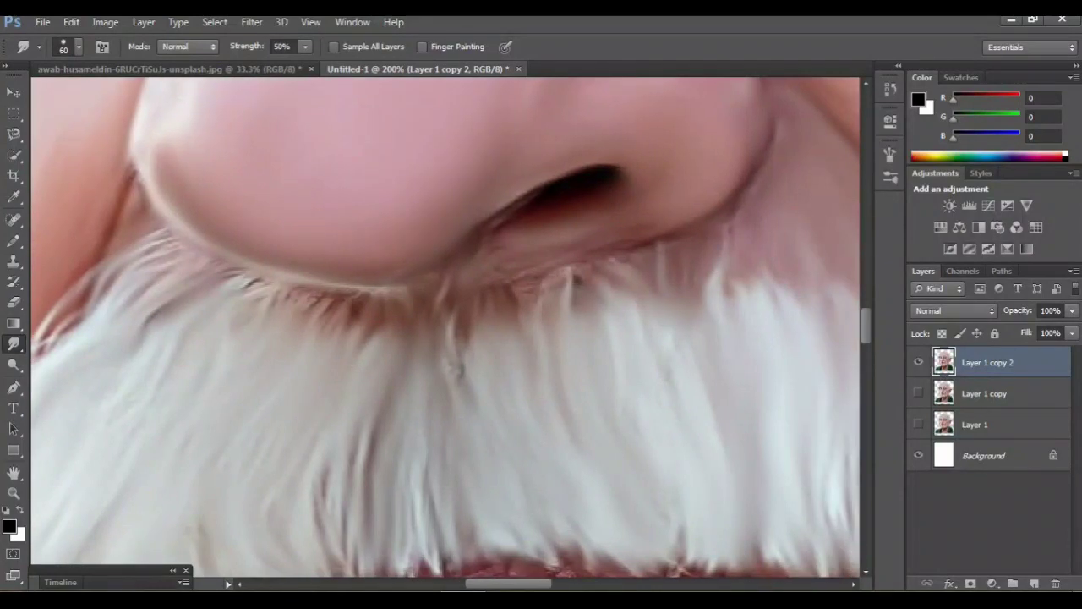
left_click_drag(572, 278, 556, 296)
left_click_drag(362, 303, 340, 317)
left_click_drag(458, 345, 463, 380)
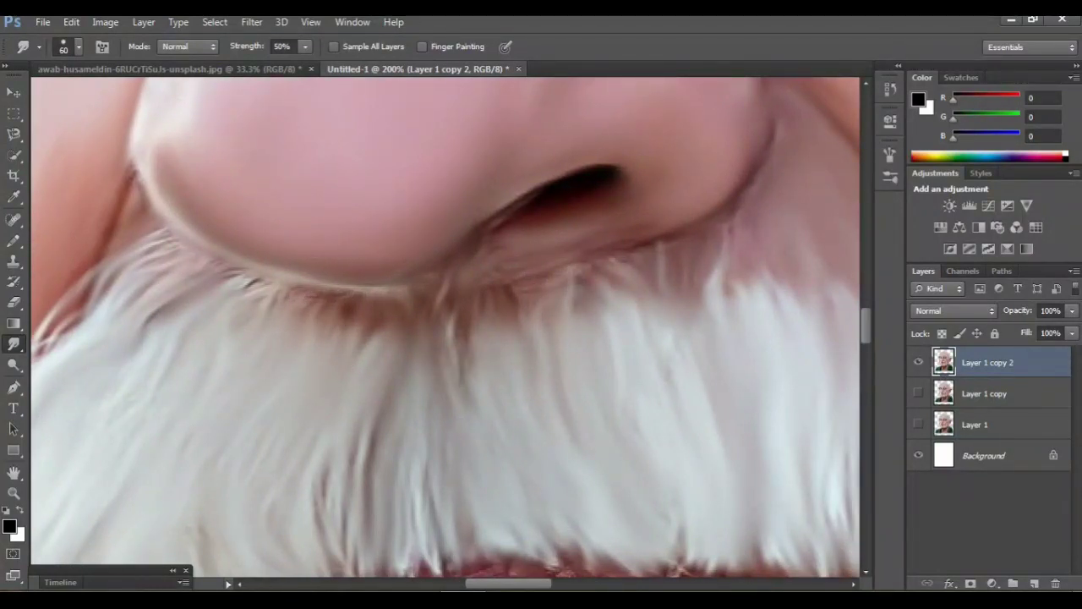
Step: Smudge the upper and lower lips and the teeth until their grainy texture is smooth
scroll(445, 328, "right", 3)
left_click_drag(473, 406, 437, 253)
mouse_move(380, 387)
left_mouse_down()
mouse_move(356, 439)
mouse_move(305, 448)
mouse_move(245, 449)
mouse_move(85, 415)
left_mouse_up()
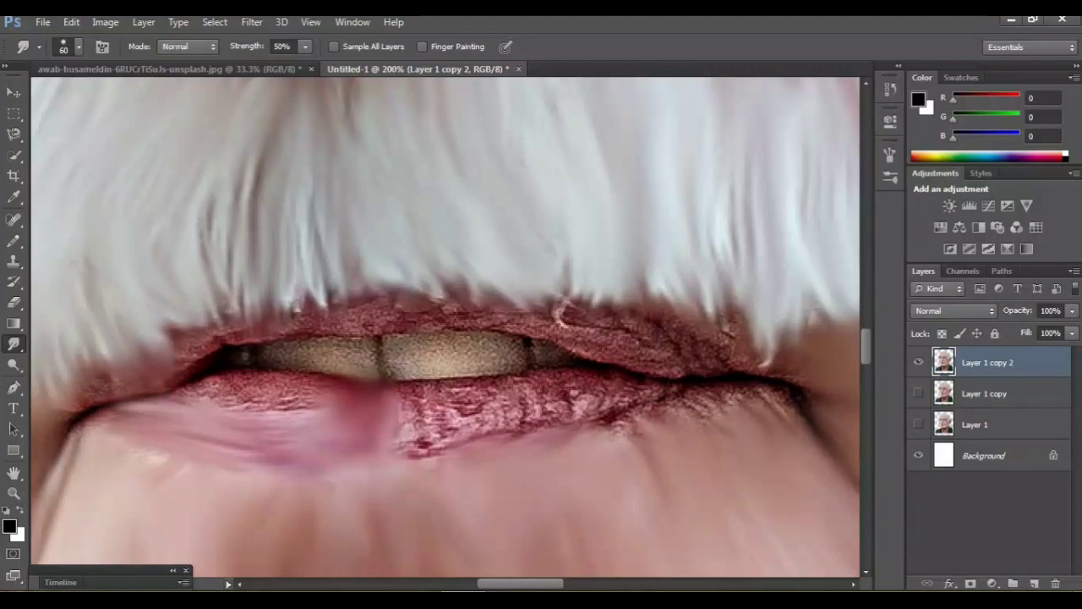
left_click_drag(339, 398, 203, 394)
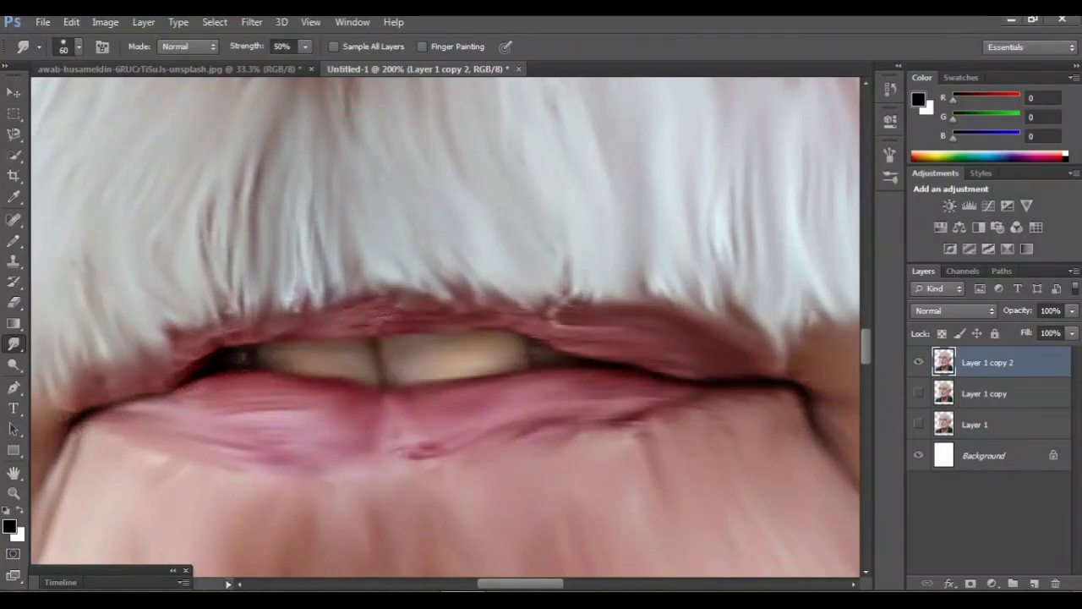
Step: Smudge the entire ear, including its outer rim, inner folds and lobe, with a size 90 brush
key("ctrl+minus")
key("ctrl+minus")
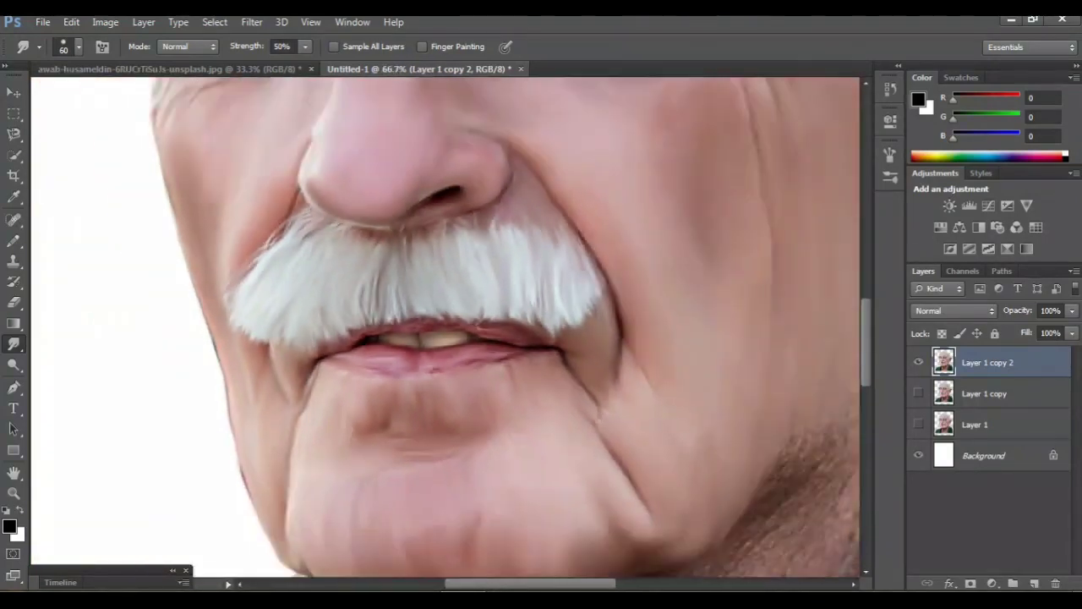
key("ctrl+minus")
key("ctrl+minus")
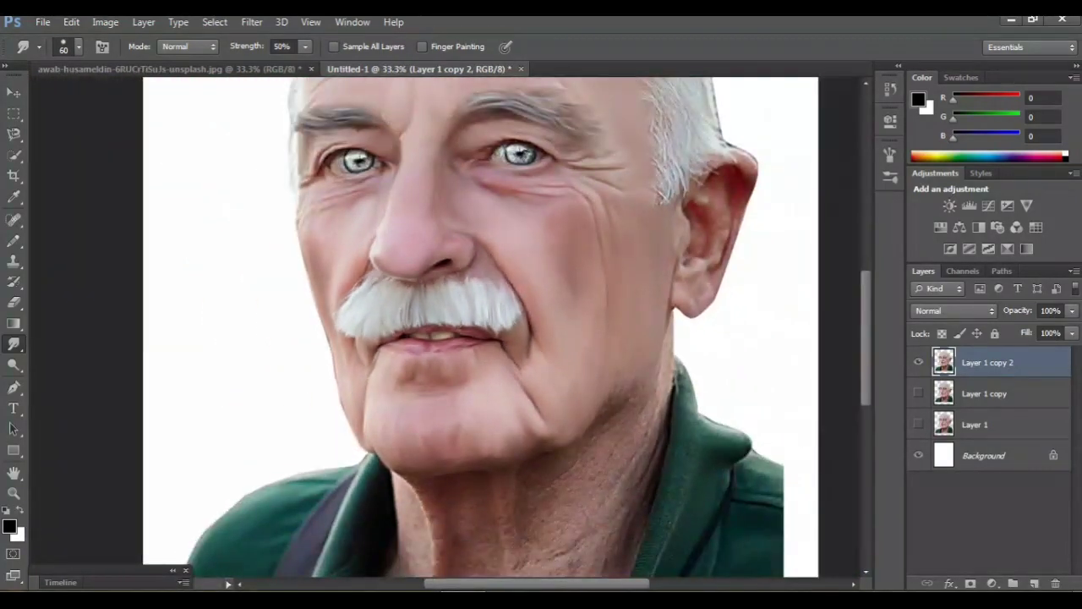
scroll(448, 327, "up", 8)
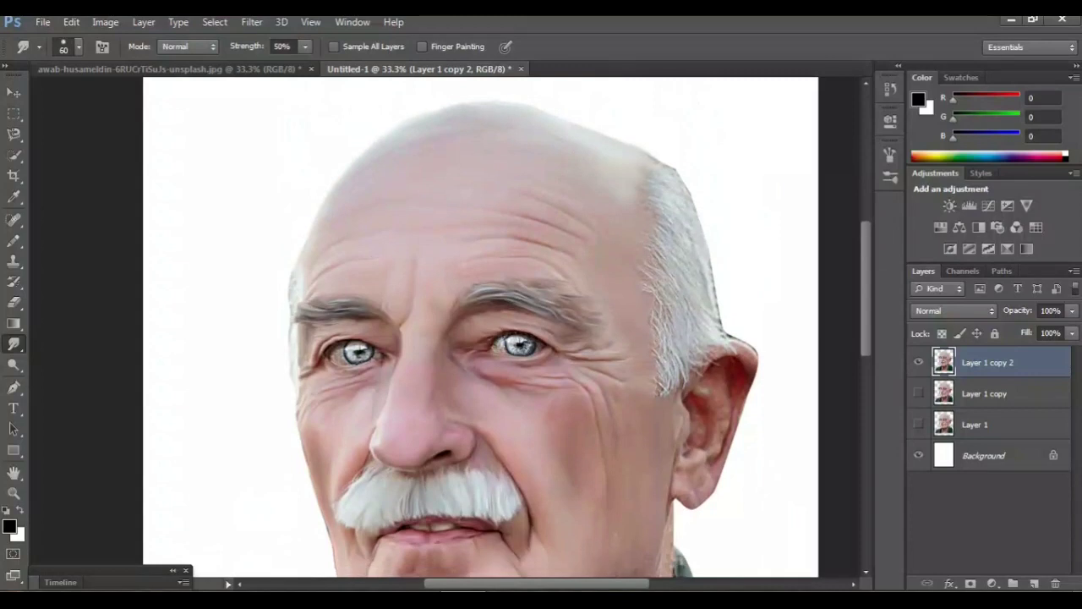
scroll(448, 326, "down", 2)
scroll(448, 326, "right", 5)
key("ctrl+plus")
key("ctrl+plus")
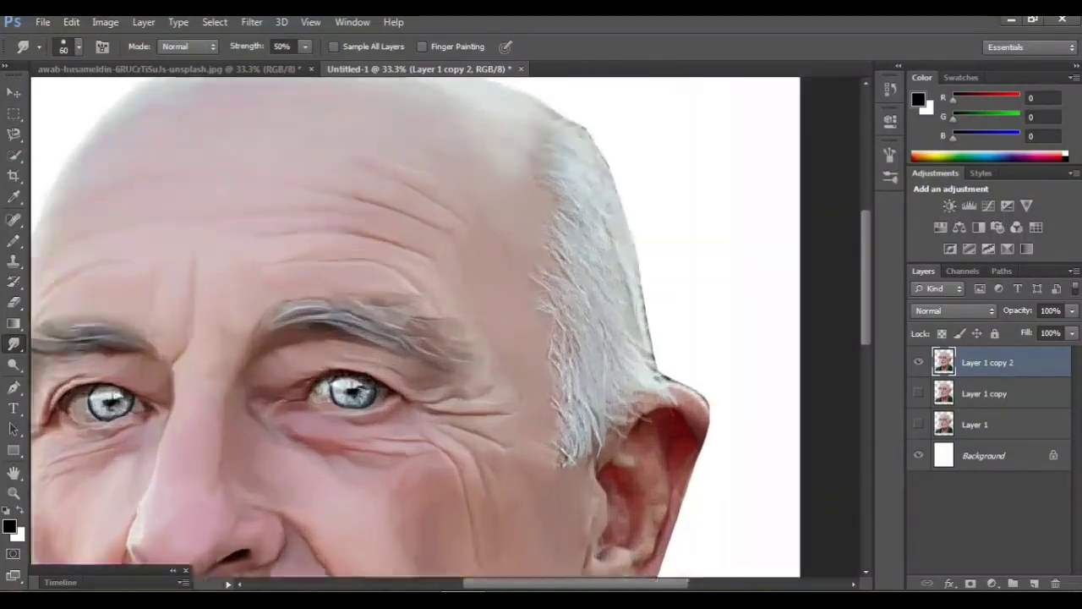
key("ctrl+plus")
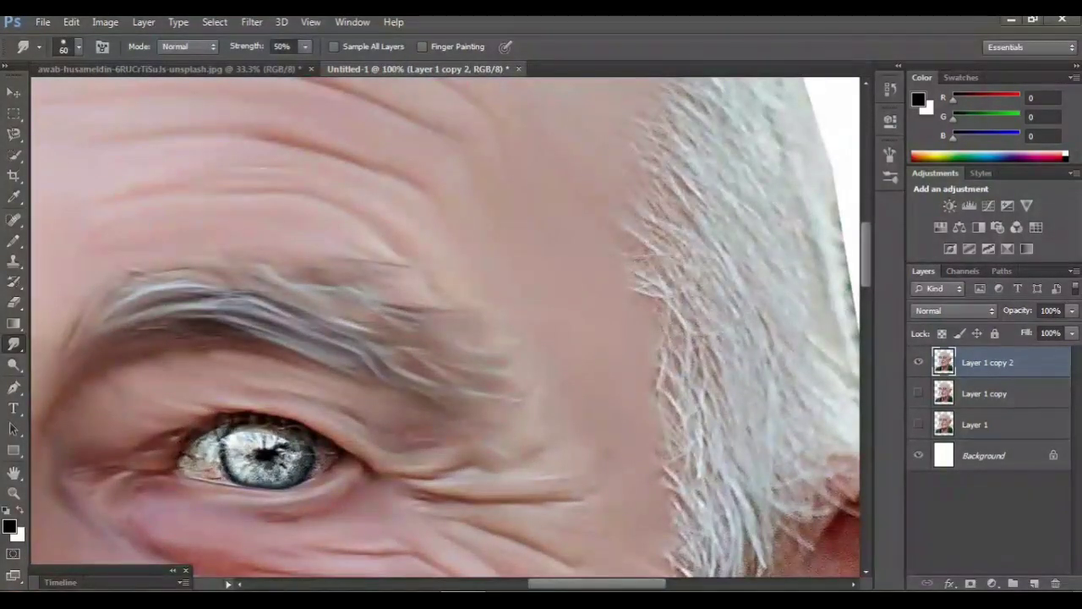
scroll(448, 327, "right", 5)
scroll(448, 326, "down", 4)
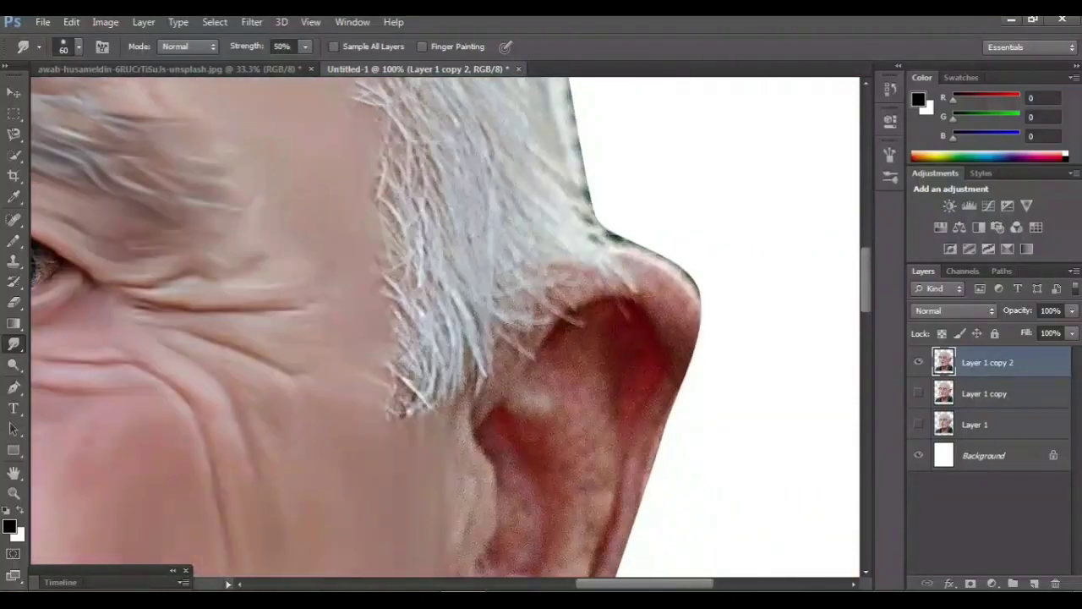
scroll(446, 326, "down", 2)
scroll(446, 327, "right", 2)
mouse_move(570, 196)
left_mouse_down()
mouse_move(603, 214)
mouse_move(623, 253)
left_mouse_up()
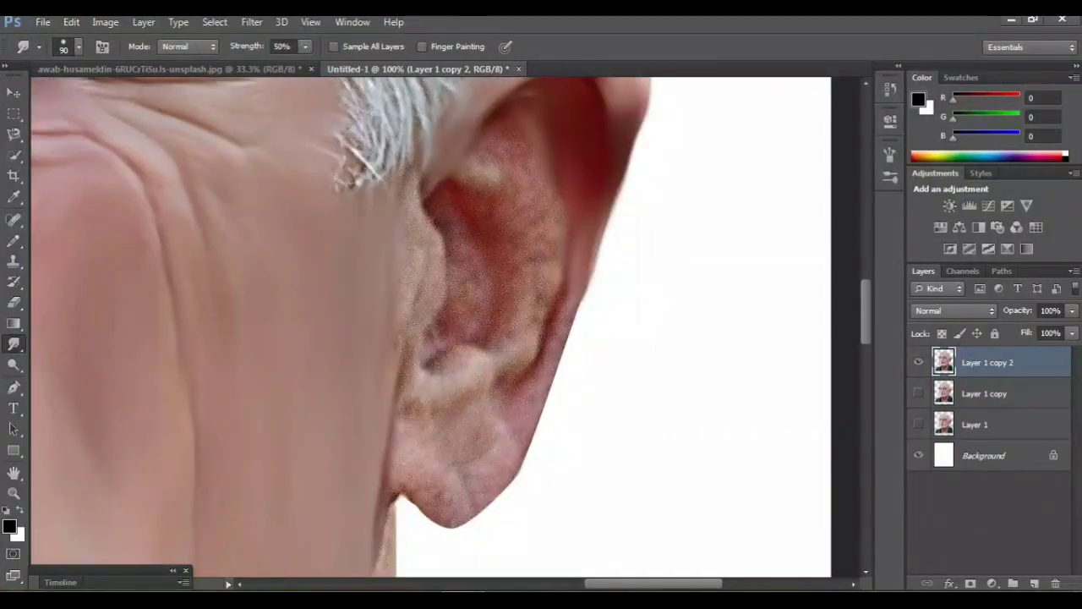
left_click_drag(582, 269, 545, 378)
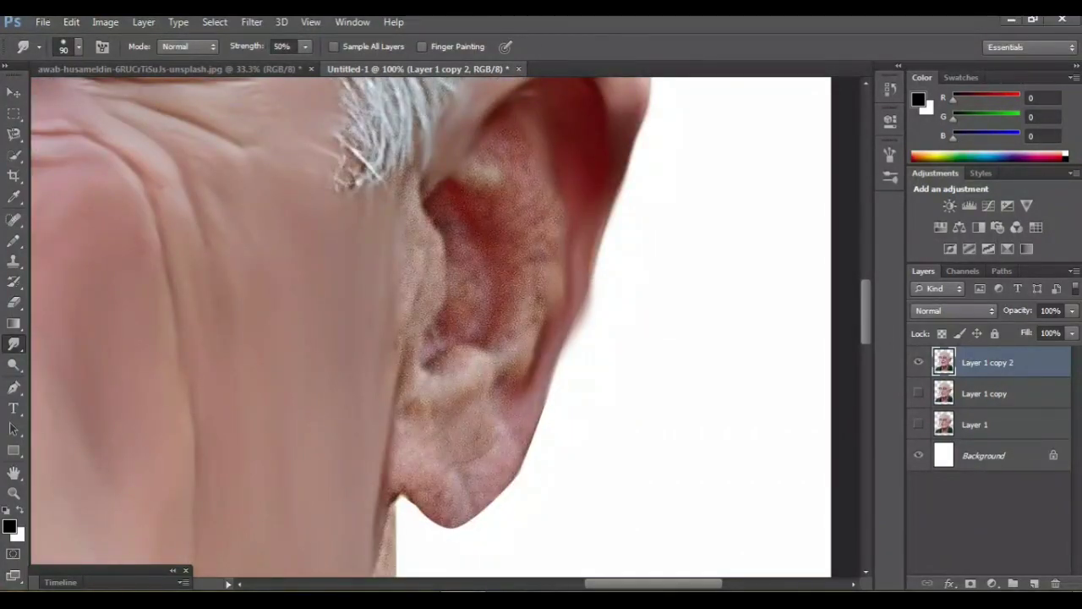
left_click_drag(552, 264, 528, 142)
mouse_move(599, 248)
left_mouse_down()
mouse_move(491, 499)
mouse_move(408, 474)
mouse_move(442, 508)
mouse_move(486, 497)
left_mouse_up()
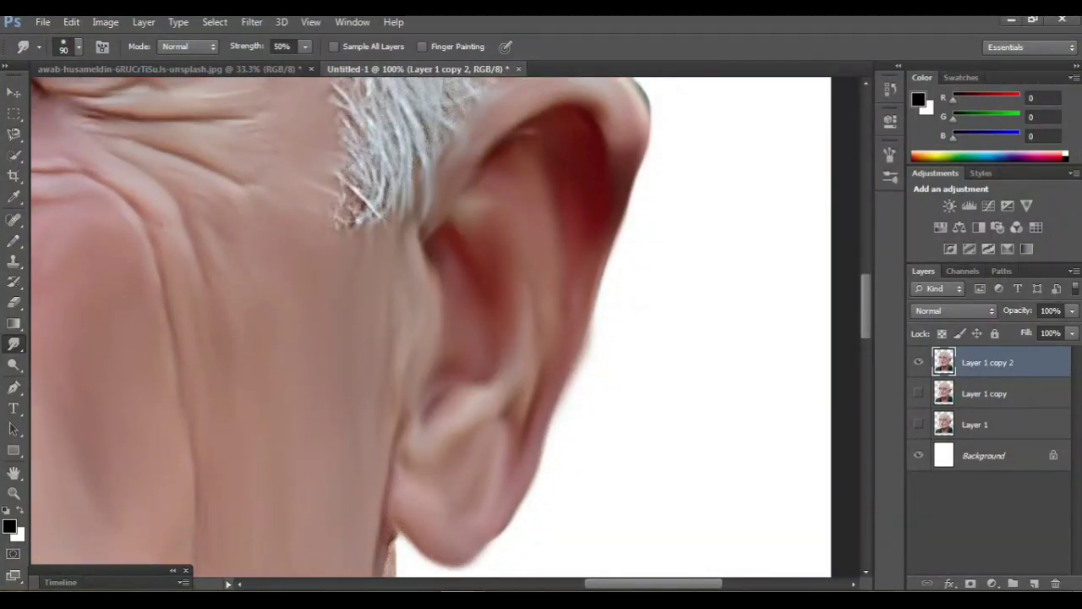
Step: Smudge the grainy side of the neck between the earlobe, jawline and collar with the size 90 brush
key("ctrl+minus")
key("ctrl+minus")
key("ctrl+plus")
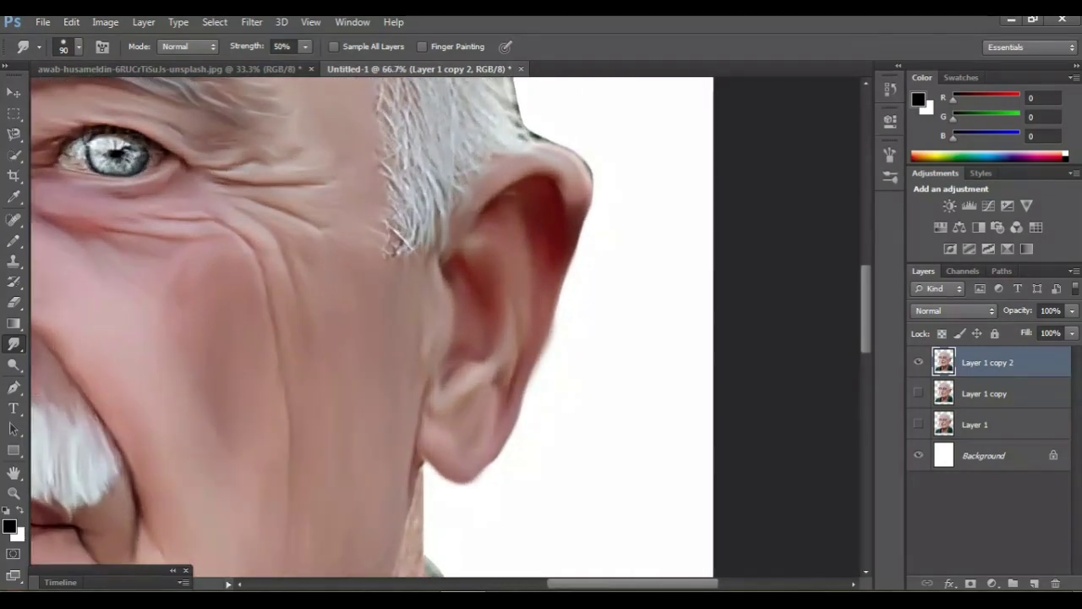
key("ctrl+plus")
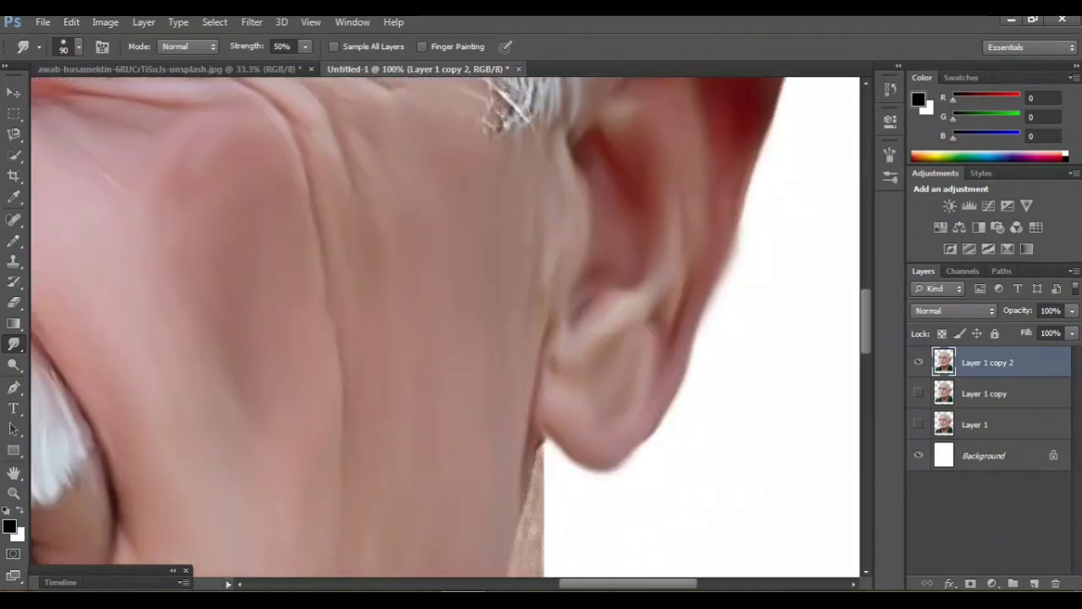
scroll(446, 327, "down", 8)
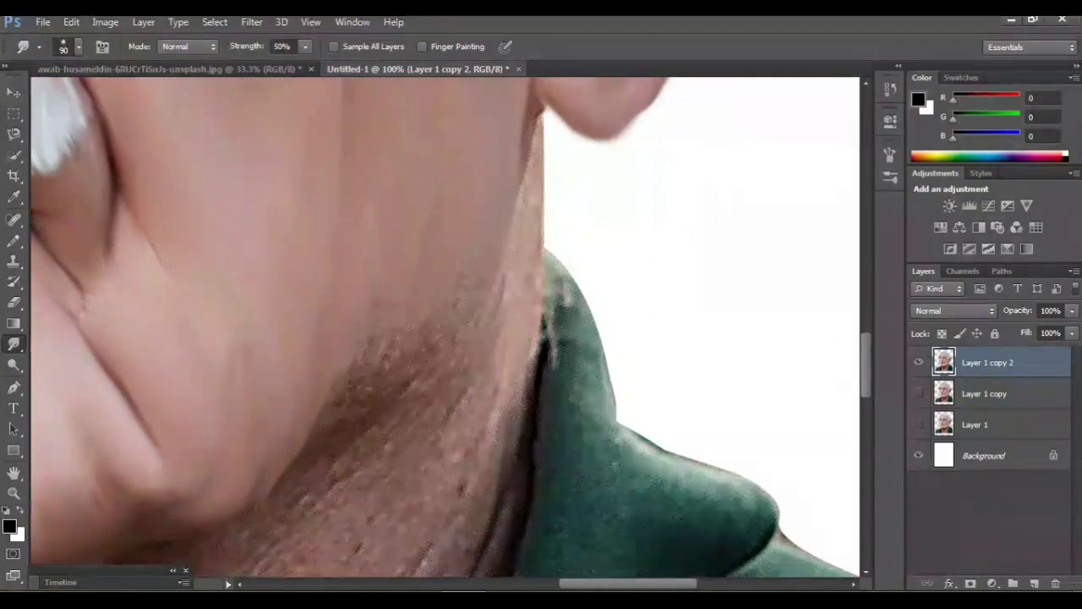
scroll(445, 327, "down", 4)
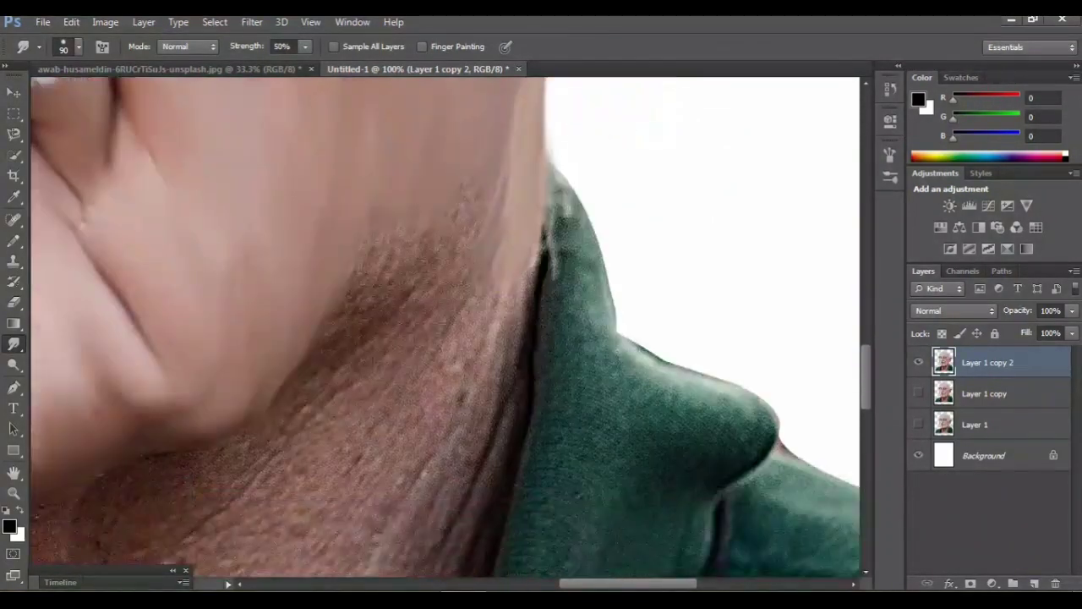
mouse_move(525, 191)
left_mouse_down()
mouse_move(505, 281)
mouse_move(480, 317)
left_mouse_up()
left_click_drag(509, 218, 485, 278)
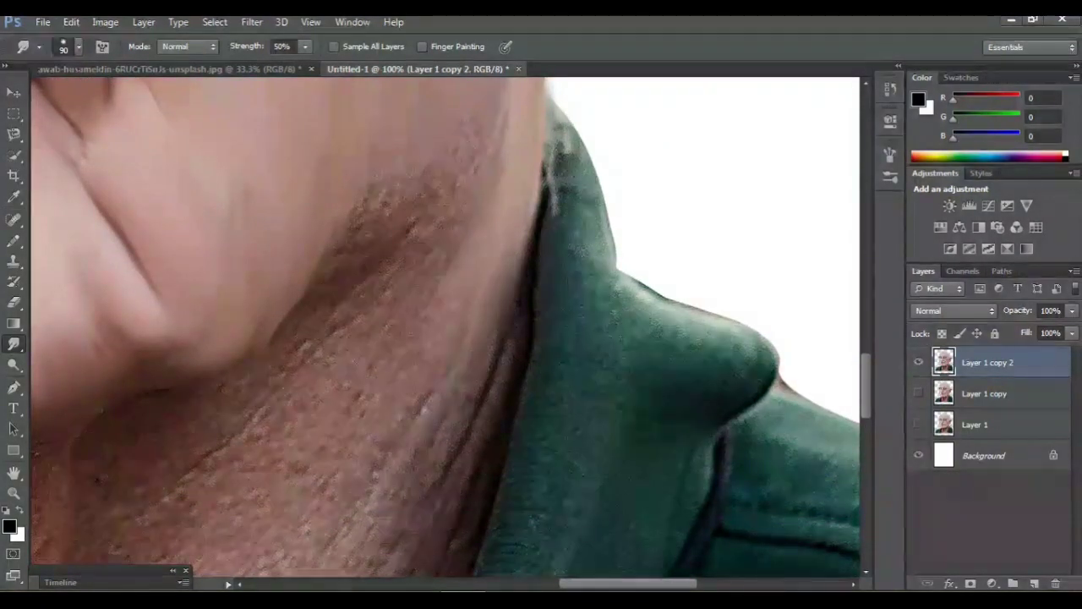
left_click_drag(476, 201, 433, 243)
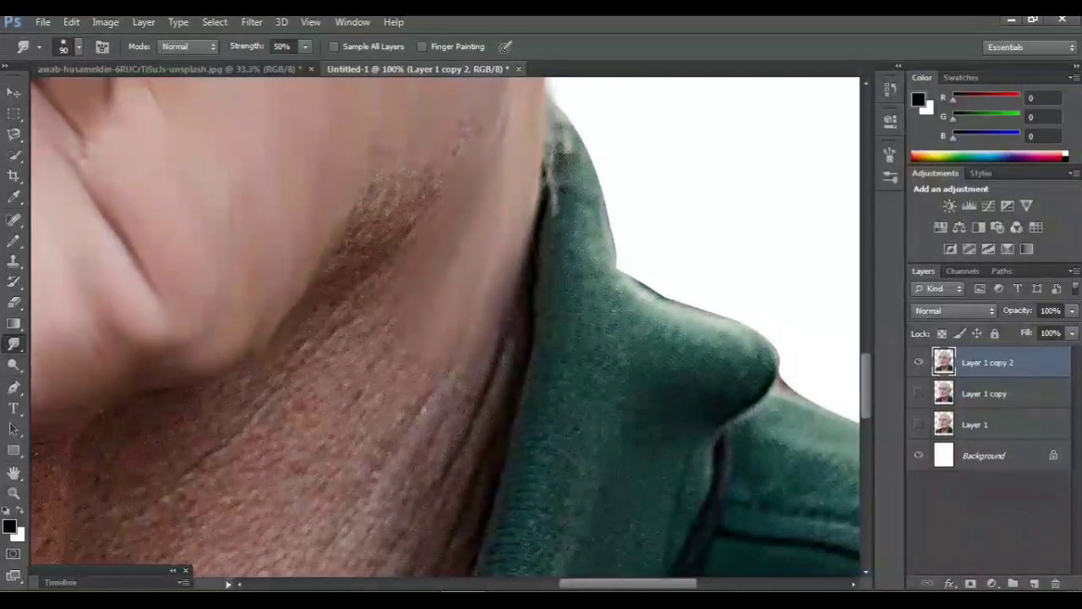
left_click_drag(450, 181, 394, 242)
mouse_move(410, 205)
left_mouse_down()
mouse_move(362, 275)
mouse_move(360, 253)
mouse_move(397, 169)
left_mouse_up()
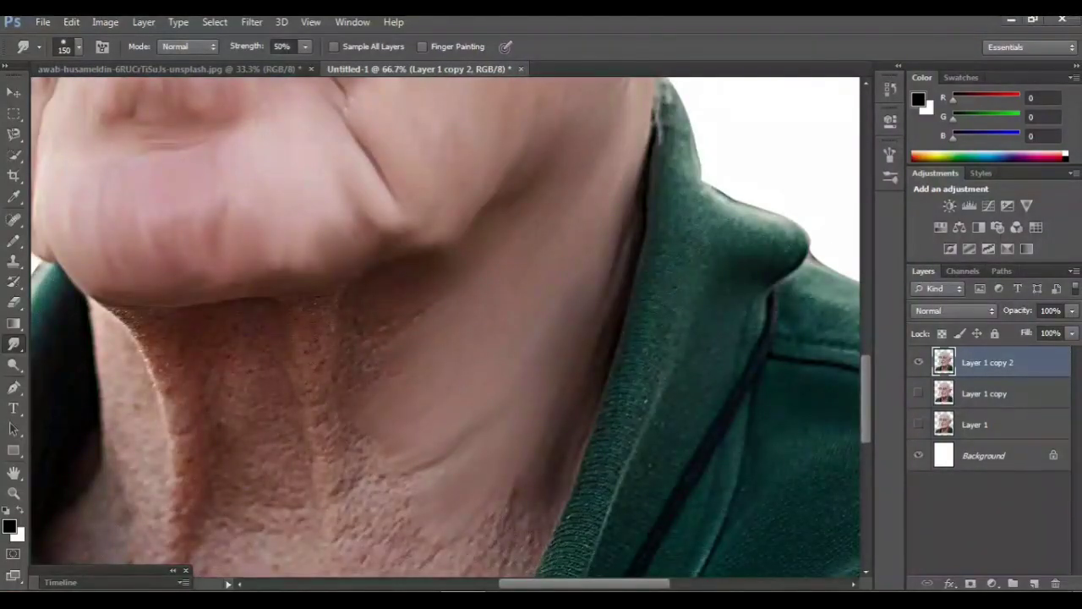
Step: Smudge the front of the neck under the chin along its vertical folds with a size 150 brush
mouse_move(444, 456)
left_mouse_down()
mouse_move(382, 483)
mouse_move(386, 497)
left_mouse_up()
scroll(406, 482, "left", 3)
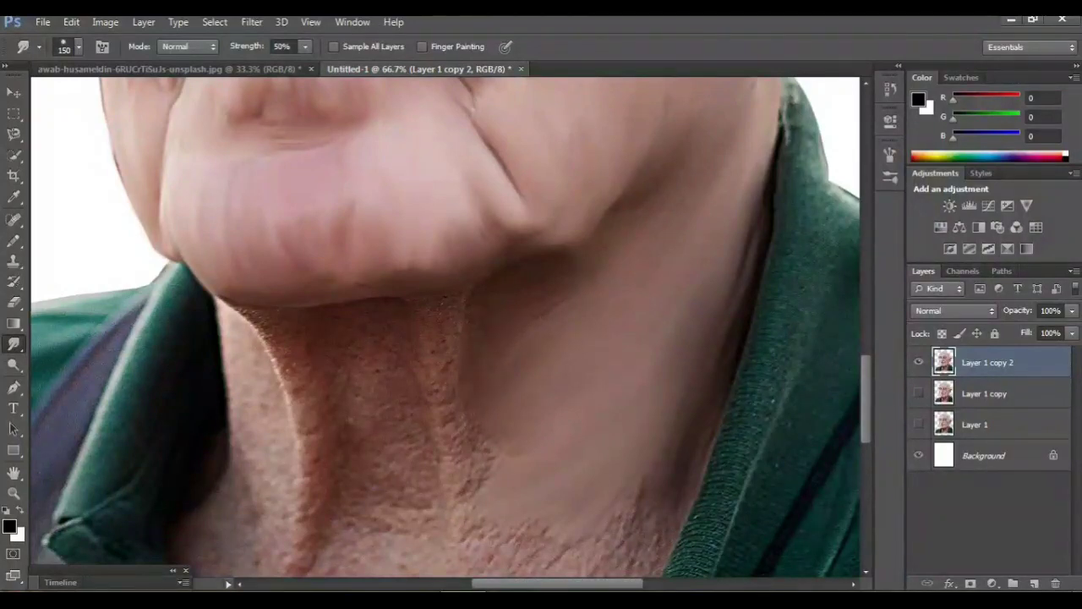
left_click_drag(445, 338, 457, 537)
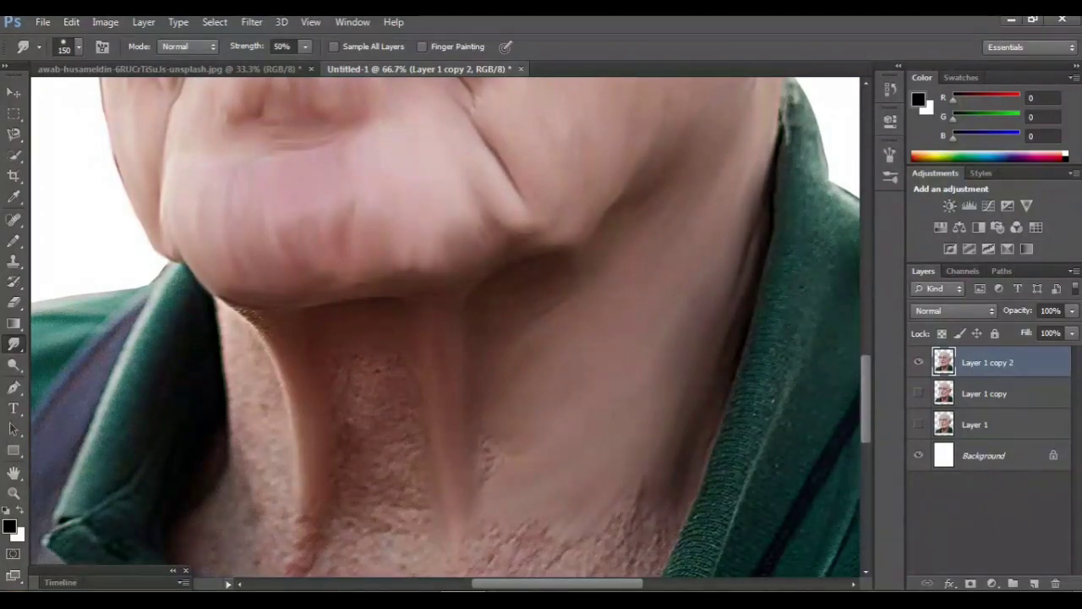
scroll(446, 325, "down", 3)
left_click_drag(243, 241, 269, 470)
left_click_drag(399, 245, 408, 399)
left_click_drag(376, 291, 377, 399)
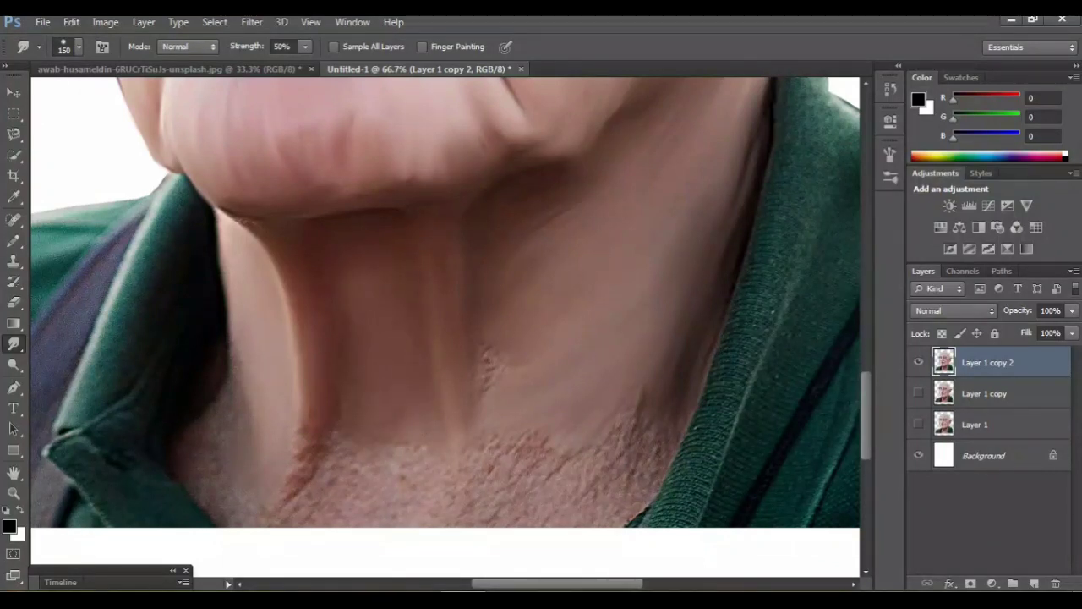
Step: Smudge the rough lower neck skin beside the ear-side collar down to the photo's bottom edge
scroll(446, 325, "down", 1)
left_click_drag(507, 317, 453, 436)
mouse_move(541, 389)
left_mouse_down()
mouse_move(495, 465)
mouse_move(512, 473)
left_mouse_up()
mouse_move(605, 372)
left_mouse_down()
mouse_move(520, 477)
mouse_move(570, 439)
mouse_move(554, 491)
left_mouse_up()
left_click_drag(651, 385, 604, 452)
mouse_move(677, 342)
left_mouse_down()
mouse_move(655, 415)
mouse_move(600, 482)
left_mouse_up()
left_click_drag(664, 410, 616, 490)
left_click_drag(397, 411, 334, 495)
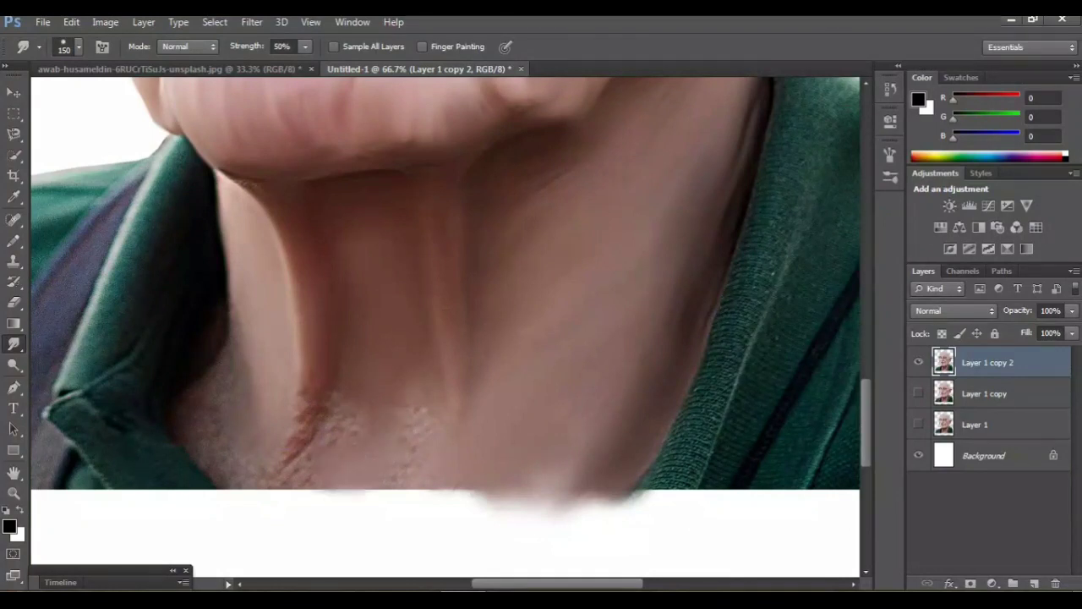
Step: Smudge the remaining rough skin at the base of the throat and beside the opposite collar flap
left_click_drag(389, 410, 362, 486)
mouse_move(349, 406)
left_mouse_down()
mouse_move(301, 478)
mouse_move(281, 487)
left_mouse_up()
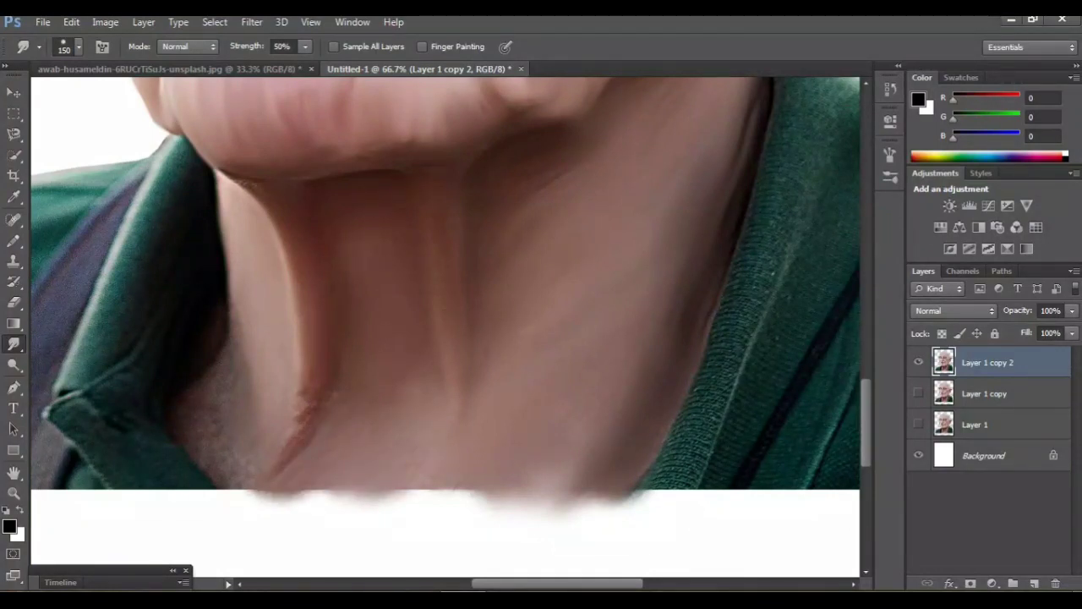
left_click_drag(414, 406, 380, 492)
left_click_drag(304, 398, 247, 452)
mouse_move(252, 357)
left_mouse_down()
mouse_move(203, 431)
mouse_move(191, 411)
left_mouse_up()
left_click_drag(258, 416, 193, 463)
left_click_drag(252, 325, 225, 397)
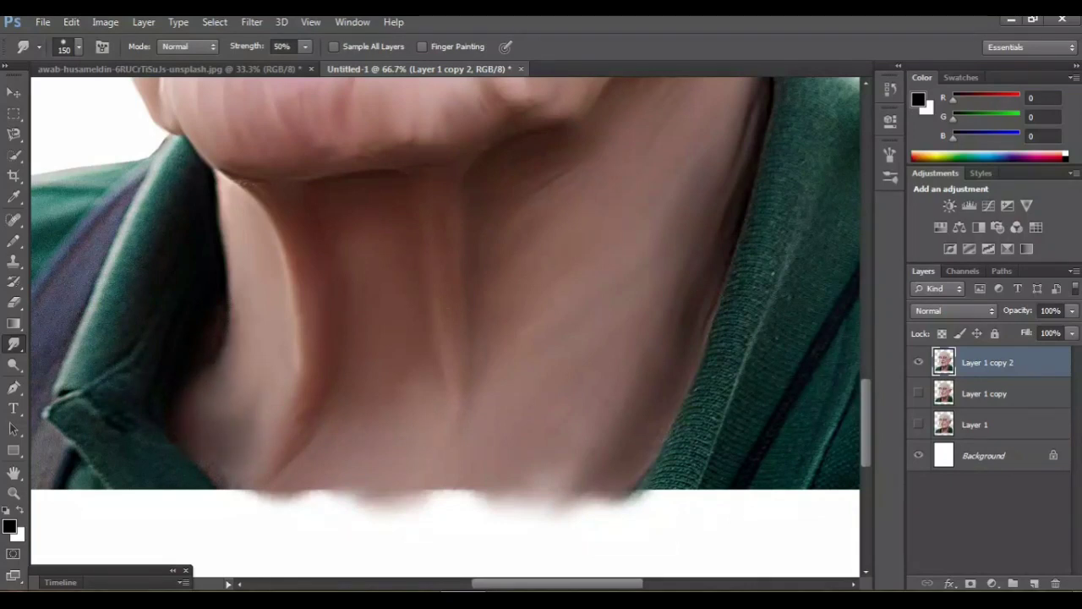
left_click_drag(278, 421, 287, 480)
Step: Smudge the green shirt shoulder outside the purple suspender strap, pulling its straight bottom edge softly into the white
key("ctrl+minus")
key("ctrl+minus")
key("ctrl+minus")
key("ctrl+minus")
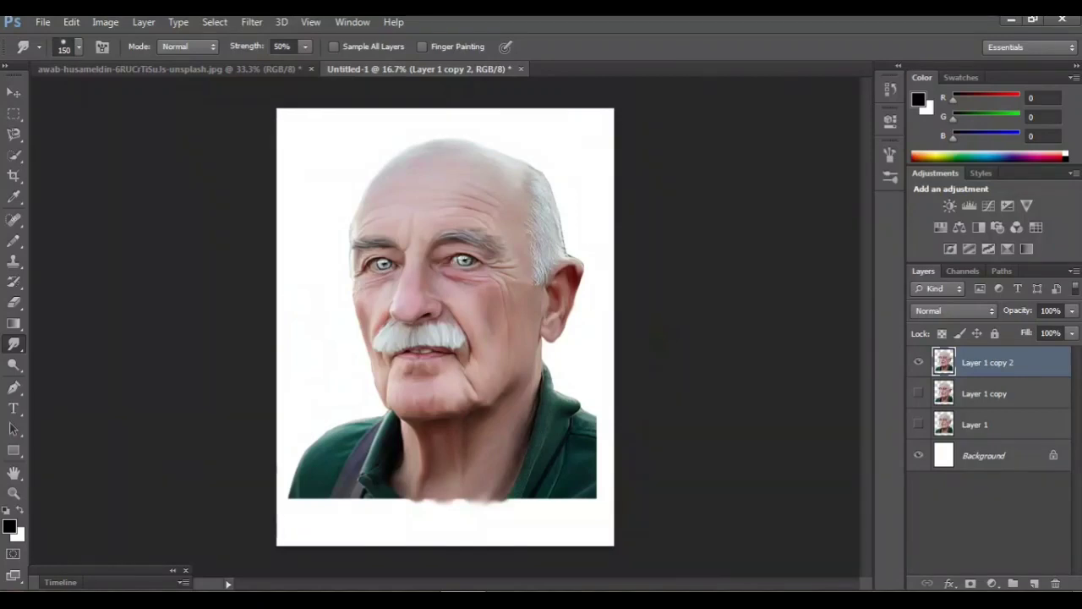
key("ctrl+plus")
key("ctrl+plus")
key("ctrl+plus")
key("ctrl+plus")
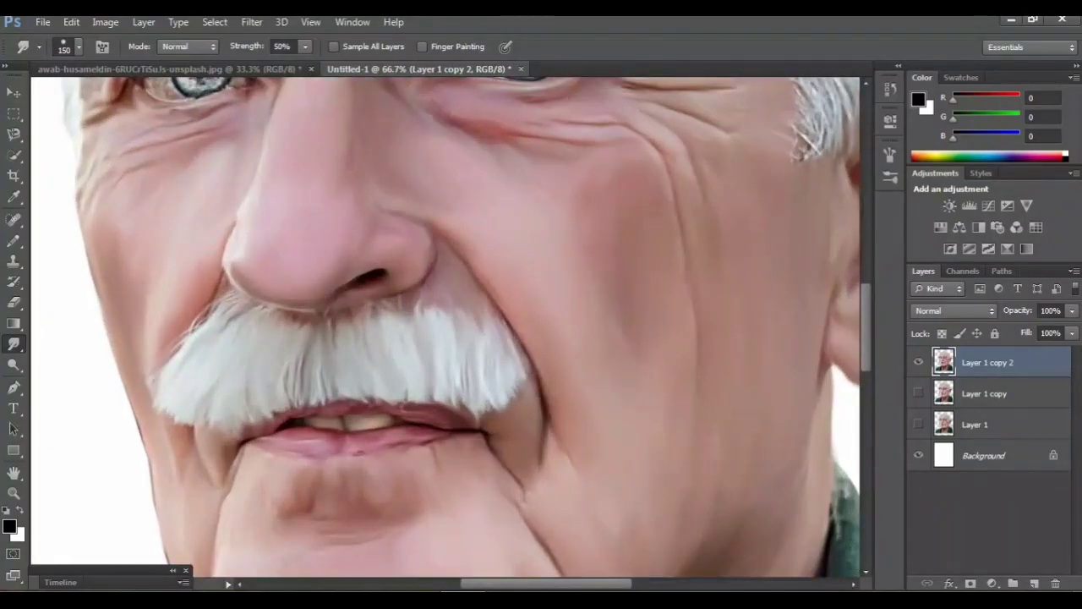
scroll(446, 327, "left", 4)
scroll(446, 327, "down", 2)
scroll(445, 328, "down", 5)
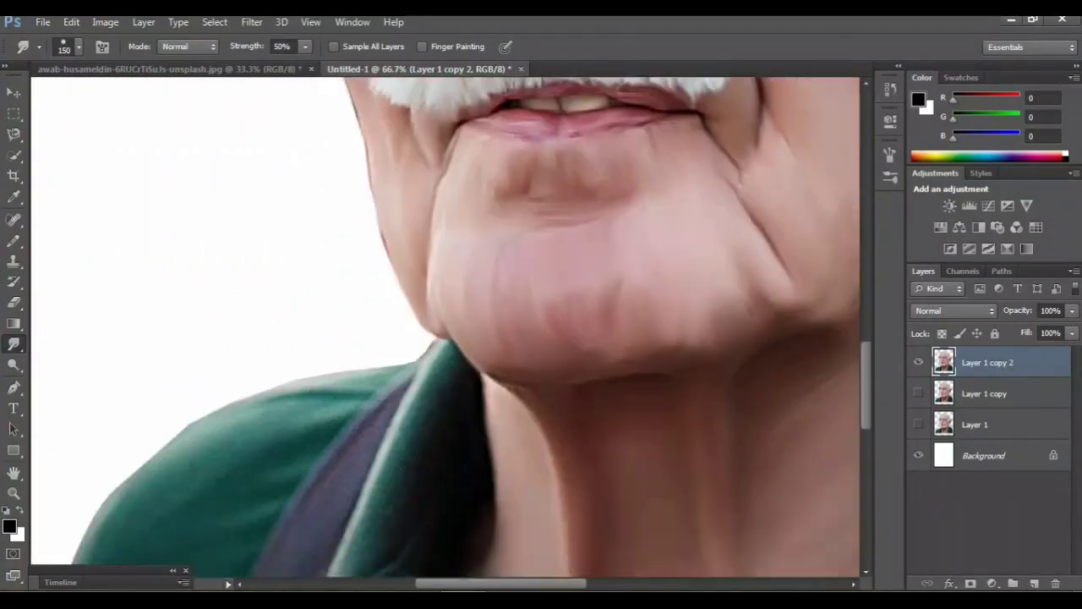
scroll(446, 328, "left", 2)
mouse_move(423, 275)
left_mouse_down()
mouse_move(368, 283)
mouse_move(438, 271)
mouse_move(326, 292)
mouse_move(249, 336)
mouse_move(200, 392)
left_mouse_up()
scroll(203, 389, "down", 2)
mouse_move(390, 221)
left_mouse_down()
mouse_move(340, 242)
mouse_move(359, 289)
mouse_move(323, 249)
left_mouse_up()
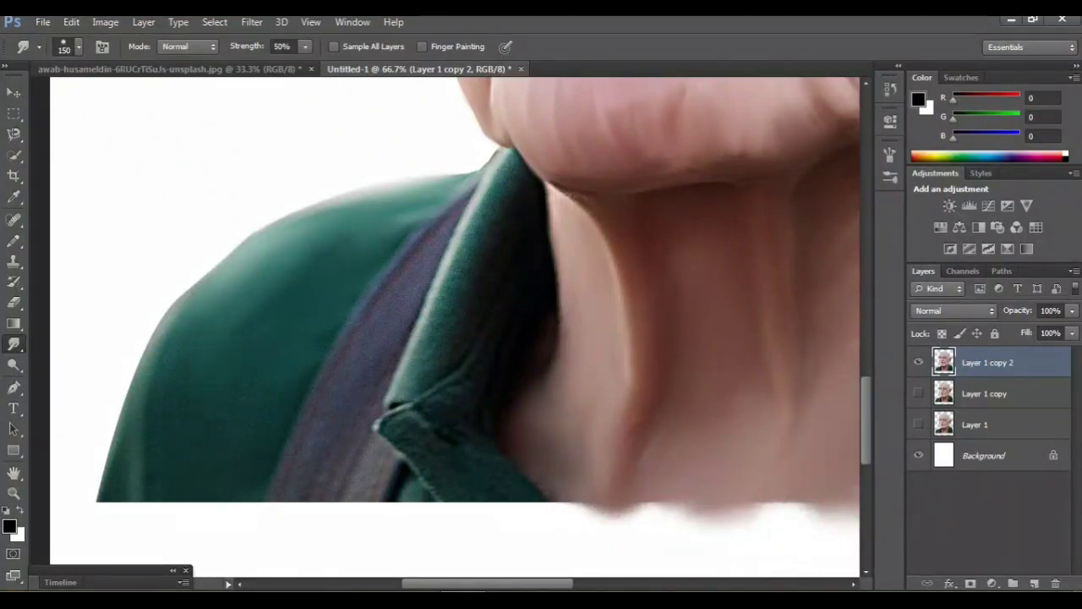
left_click_drag(185, 360, 221, 480)
mouse_move(123, 430)
left_mouse_down()
mouse_move(110, 511)
mouse_move(135, 511)
left_mouse_up()
Step: Smudge the purple suspender strap along its length and soften its bottom edge
mouse_move(397, 366)
left_mouse_down()
mouse_move(387, 394)
mouse_move(448, 207)
left_mouse_up()
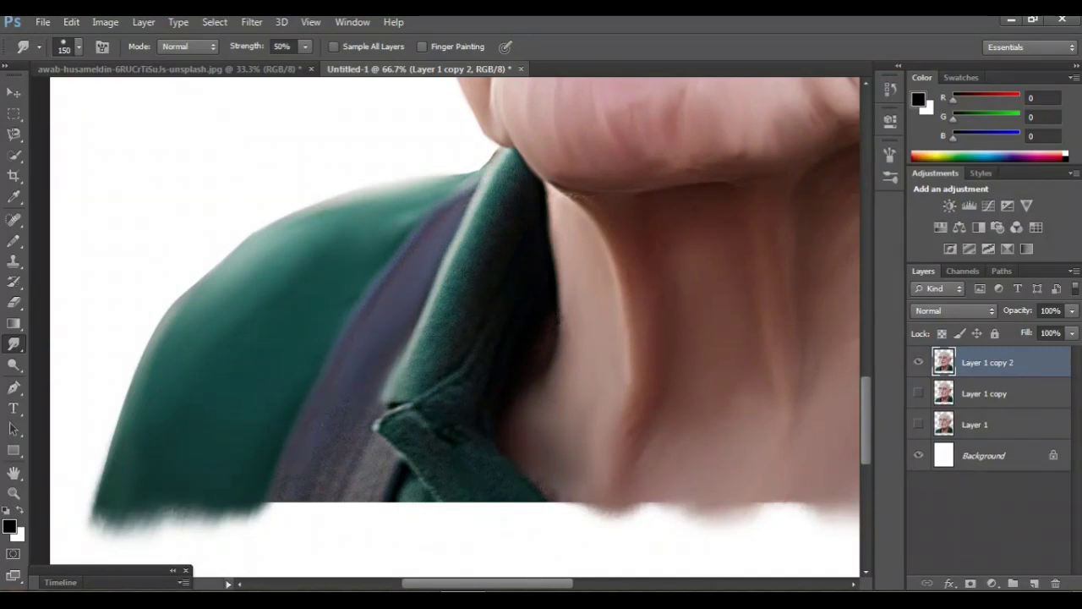
left_click_drag(296, 504, 239, 546)
left_click_drag(288, 504, 315, 528)
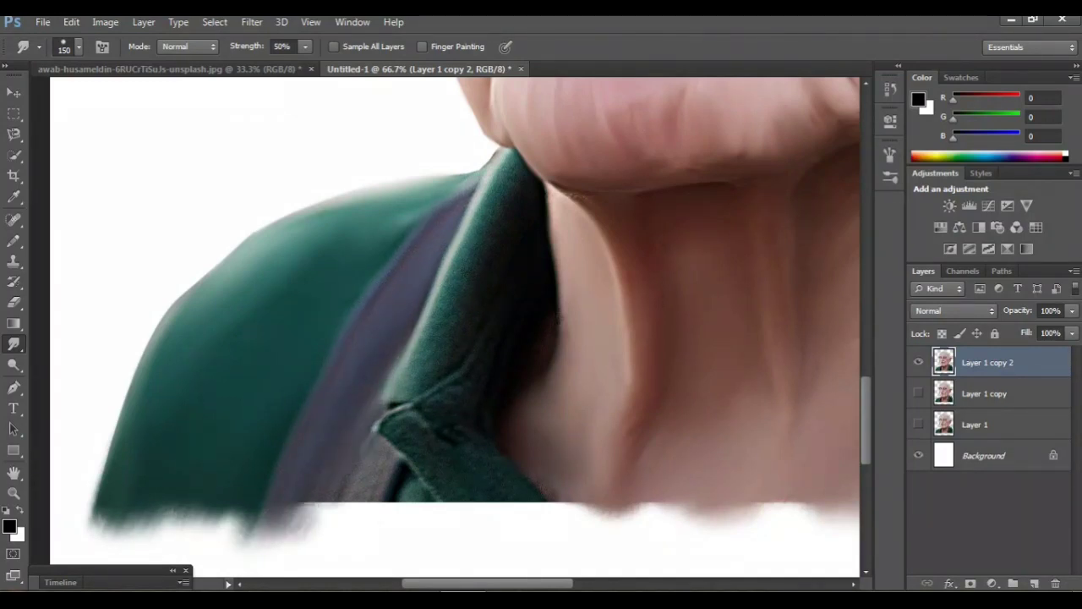
left_click_drag(349, 465, 321, 507)
left_click_drag(375, 470, 355, 507)
scroll(372, 491, "right", 3)
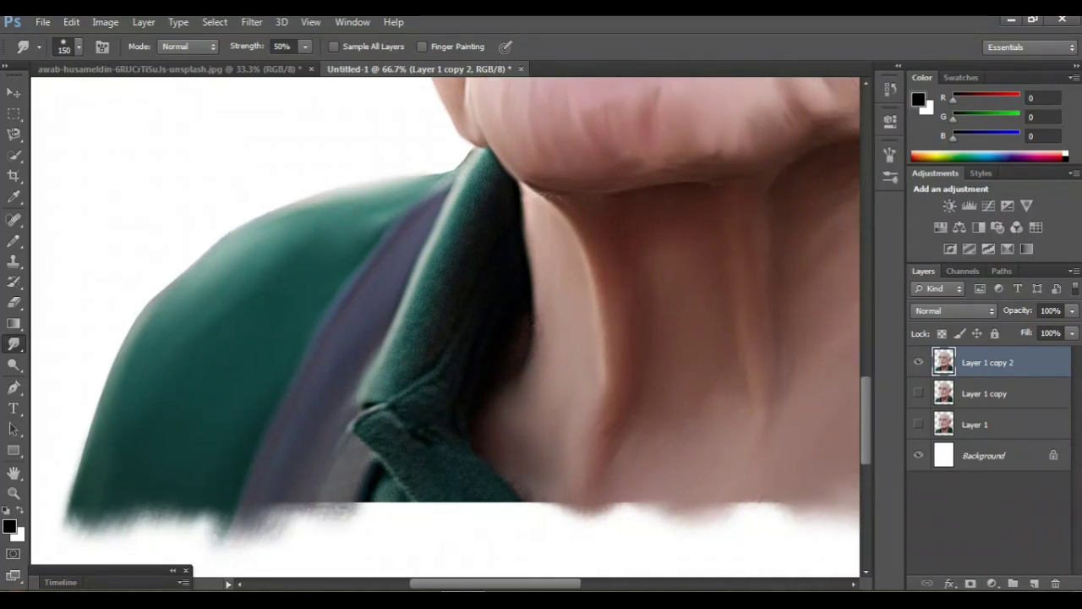
Step: Smudge the collar flap next to the suspender strap, including its folded tip and the fabric beneath it
mouse_move(382, 253)
left_mouse_down()
mouse_move(428, 162)
mouse_move(330, 401)
left_mouse_up()
left_click_drag(407, 427, 438, 502)
mouse_move(429, 449)
left_mouse_down()
mouse_move(470, 510)
mouse_move(448, 474)
left_mouse_up()
left_click_drag(376, 440, 408, 499)
left_click_drag(322, 427, 364, 507)
left_click_drag(332, 470, 339, 515)
Step: Smudge the ribbed collar band below the ear along the neck down past the photo's bottom edge
left_click_drag(503, 584, 627, 584)
scroll(385, 325, "up", 5)
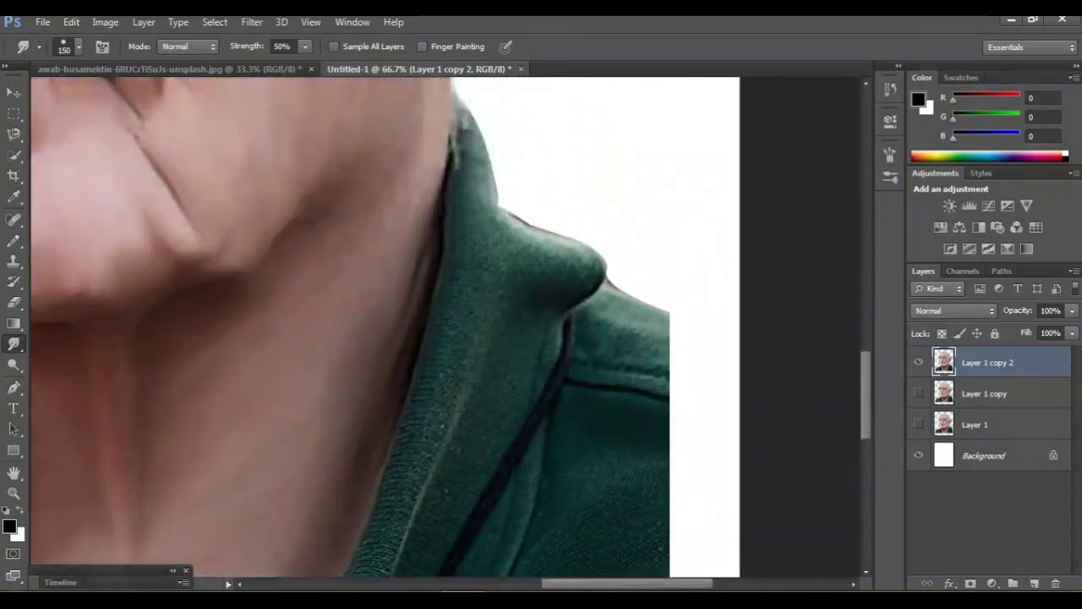
left_click_drag(507, 236, 457, 114)
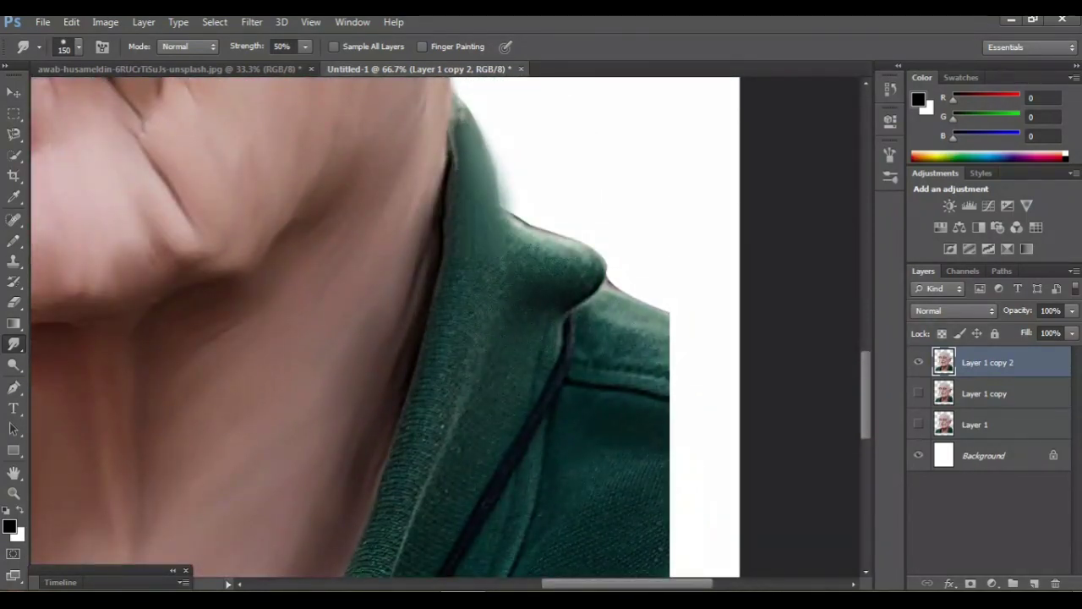
left_click_drag(486, 228, 464, 317)
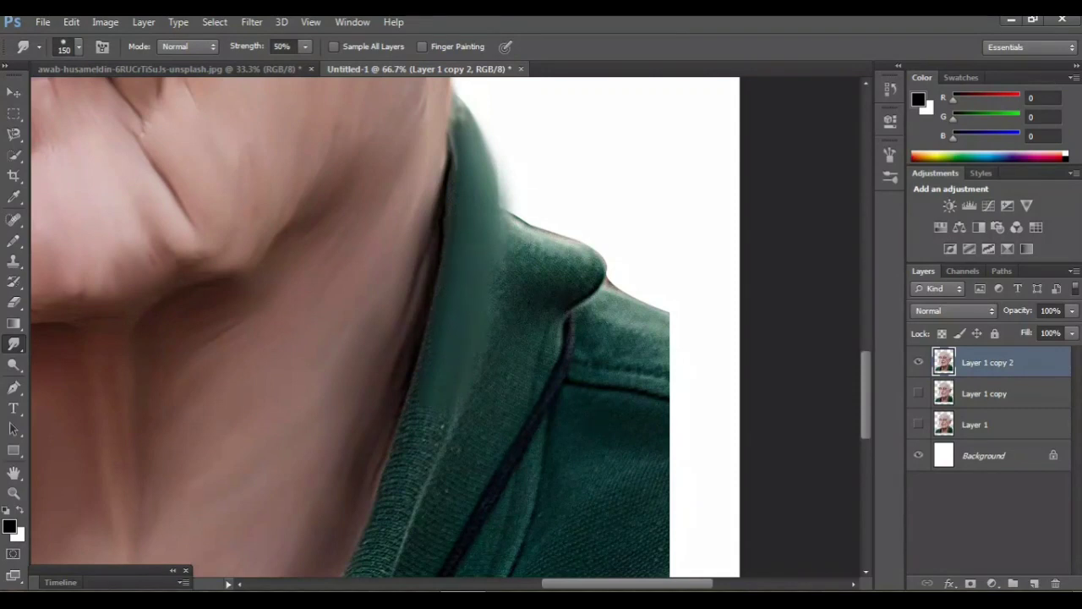
scroll(385, 325, "down", 2)
left_click_drag(412, 398, 388, 486)
scroll(385, 486, "down", 2)
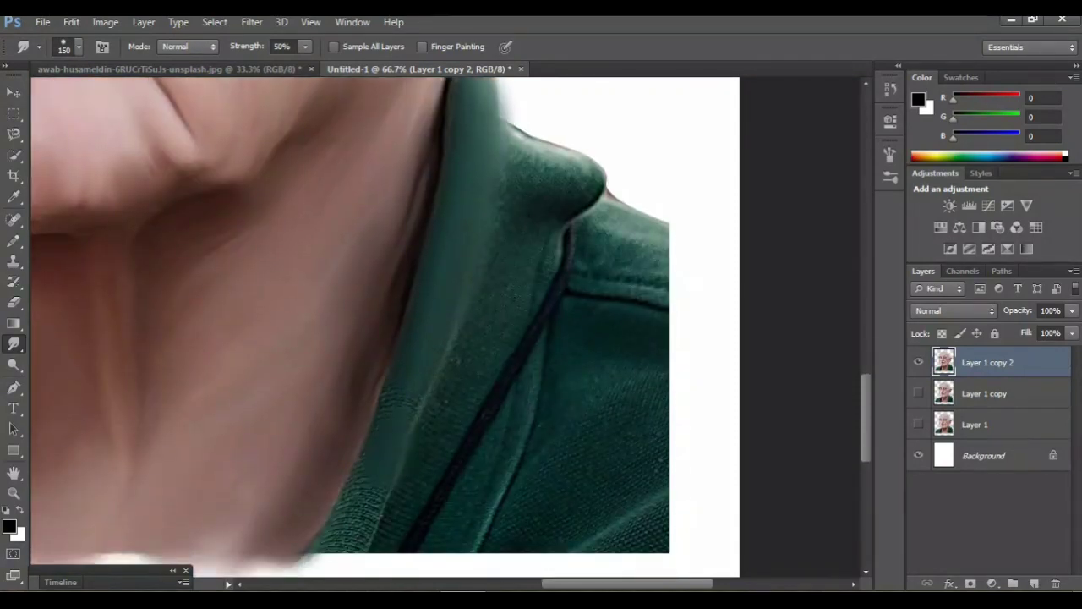
left_click_drag(372, 414, 316, 531)
left_click_drag(359, 439, 328, 509)
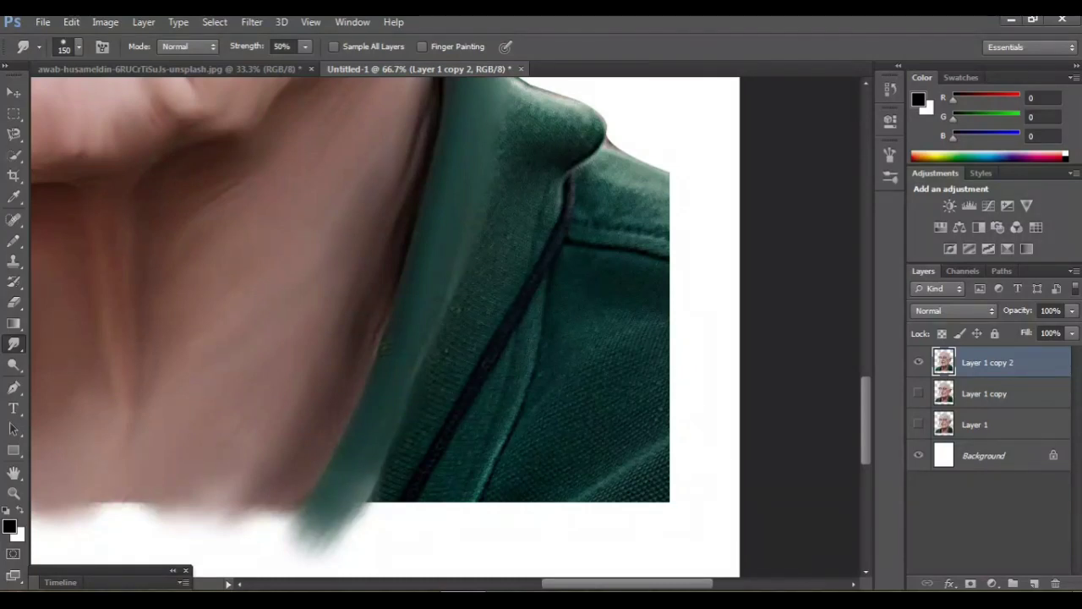
Step: Smudge the rest of the ear-side shirt, covering the collar fold, dark piping, seam and shoulder, and soften its straight edges
scroll(385, 325, "right", 2)
scroll(385, 325, "up", 2)
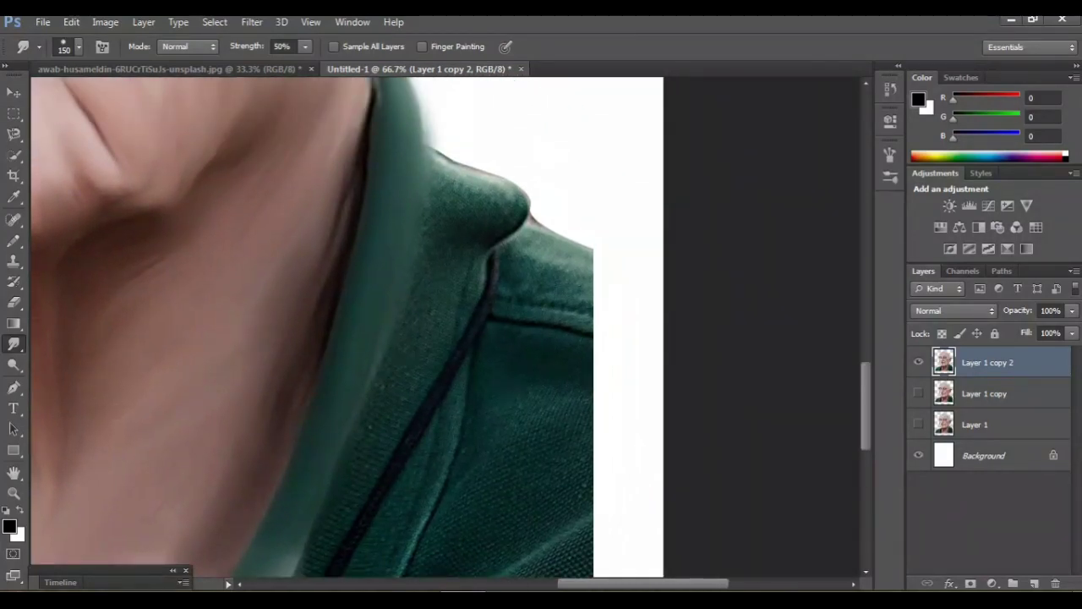
scroll(385, 325, "down", 2)
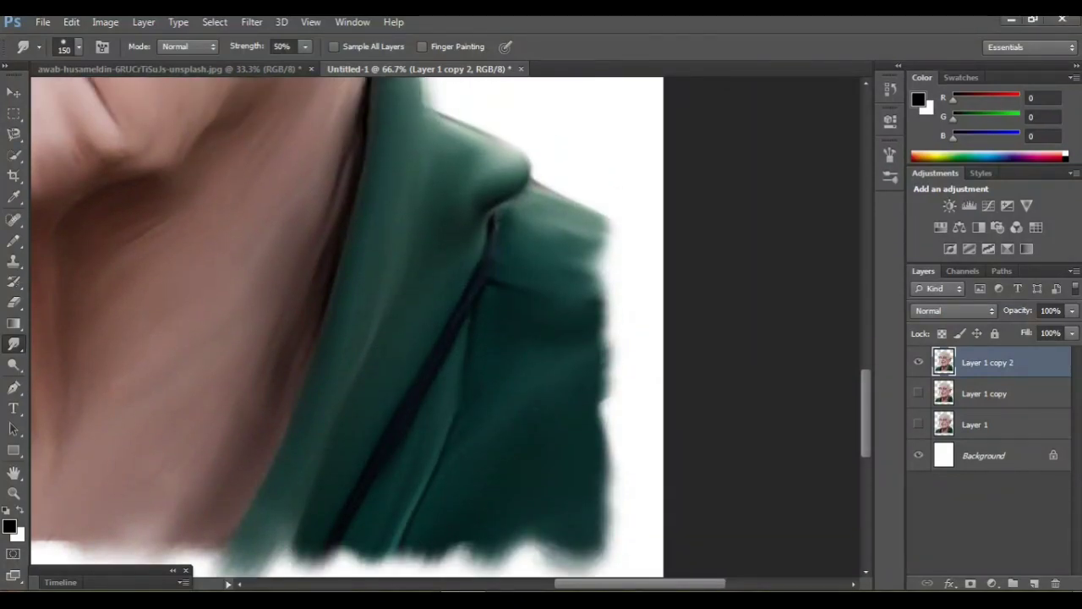
Step: Smudge the upper white hair beside the forehead along the hair direction with the size 150 brush, softening its outer edge
scroll(447, 327, "left", 6)
key("ctrl+minus")
key("ctrl+minus")
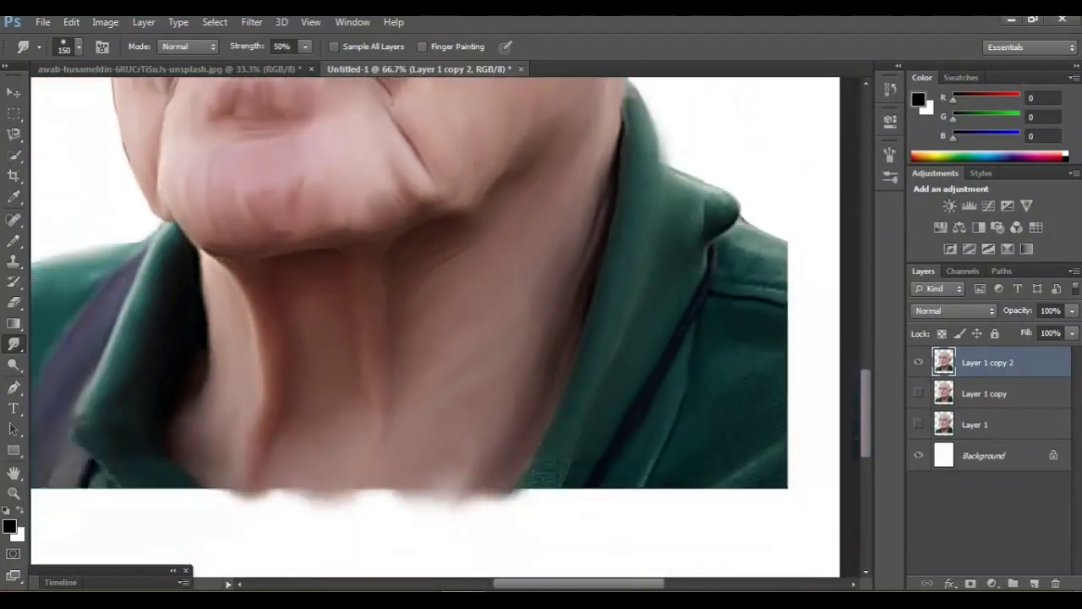
scroll(372, 326, "up", 10)
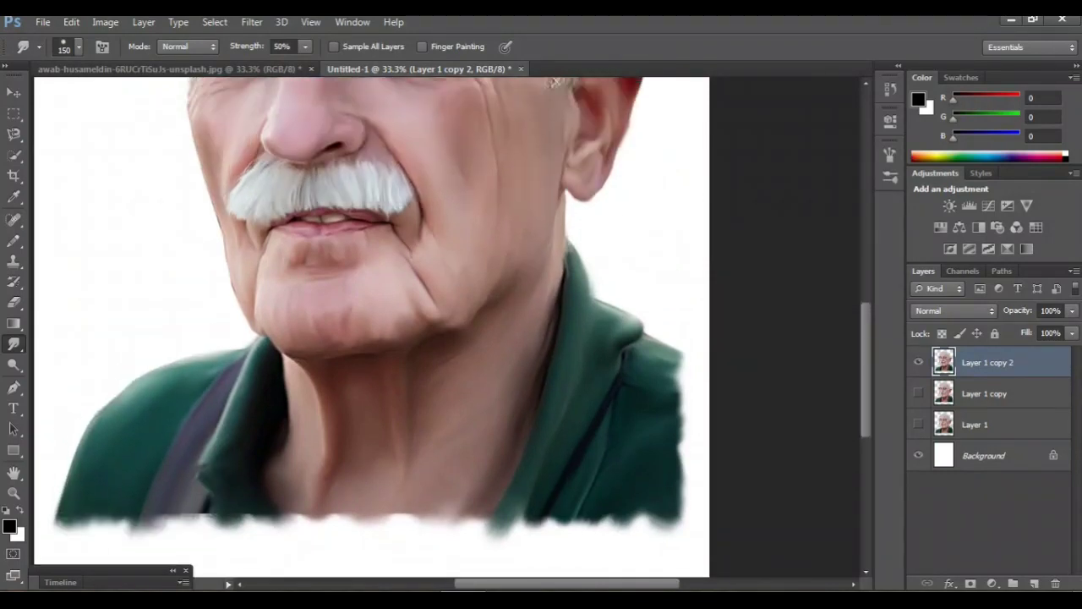
scroll(372, 325, "down", 3)
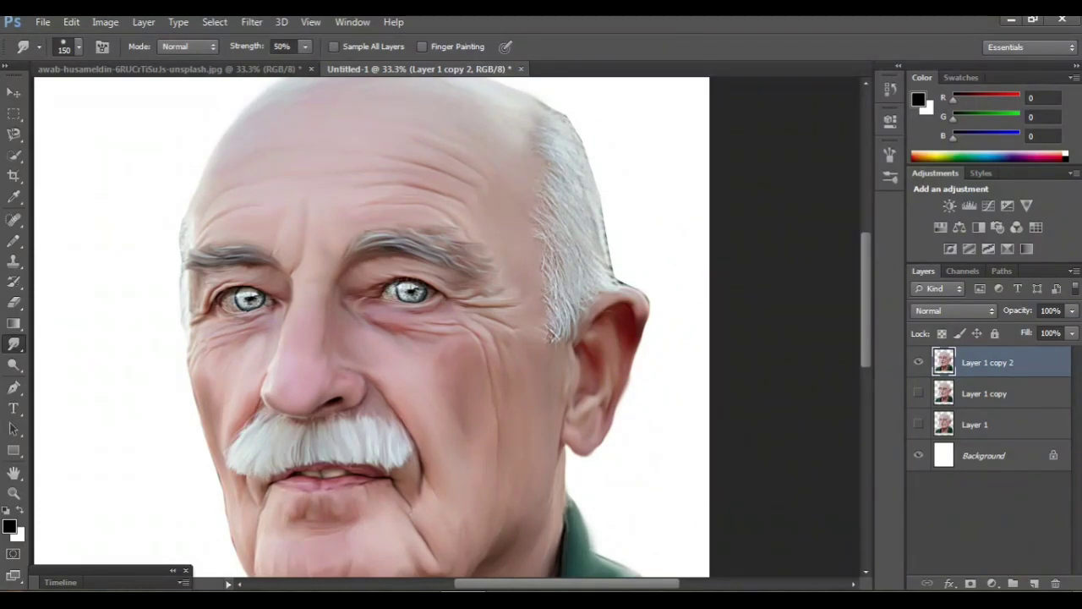
key("ctrl+plus")
key("ctrl+plus")
key("ctrl+plus")
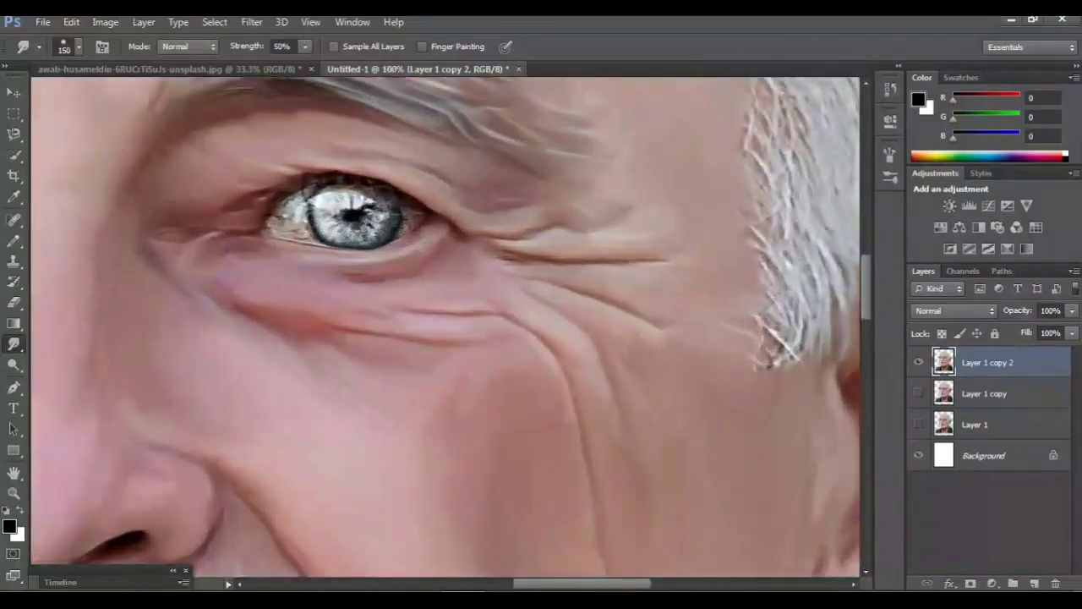
scroll(446, 326, "right", 5)
scroll(445, 327, "up", 5)
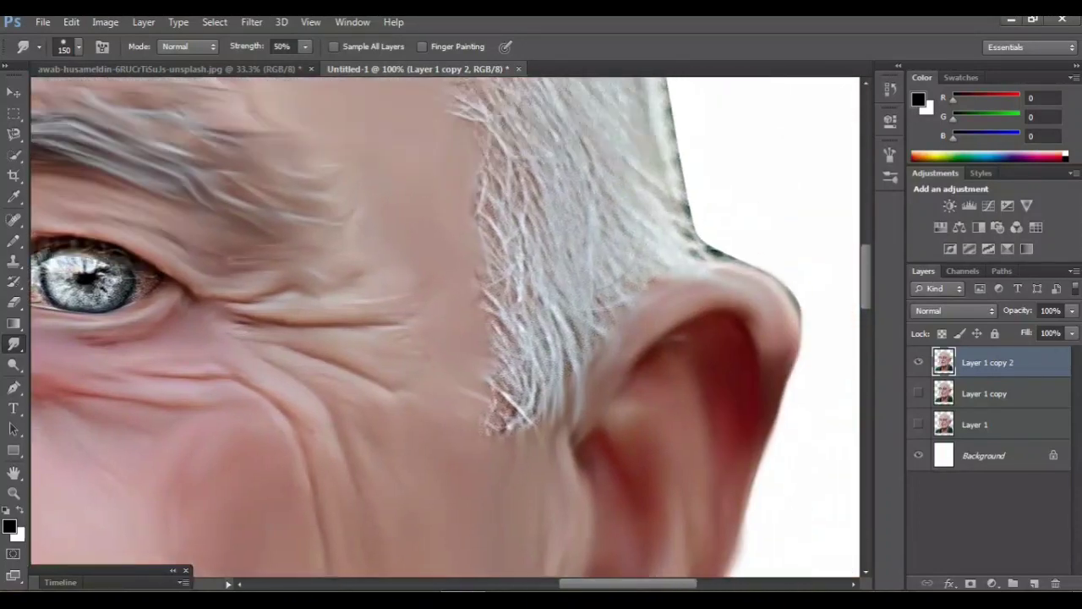
scroll(445, 326, "up", 5)
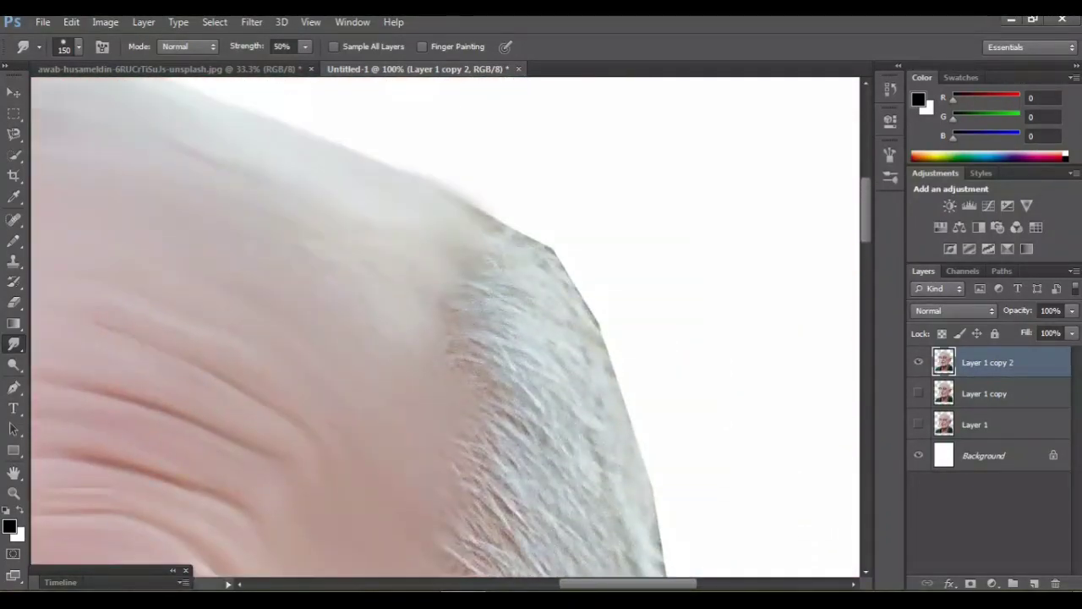
left_click_drag(483, 247, 565, 284)
left_click_drag(497, 296, 589, 334)
scroll(446, 326, "down", 2)
mouse_move(465, 289)
left_mouse_down()
mouse_move(531, 318)
mouse_move(664, 343)
left_mouse_up()
Step: Smudge the white side hair from the temple down to the top of the ear, blending its dark outer edge
scroll(445, 326, "down", 2)
scroll(446, 325, "down", 2)
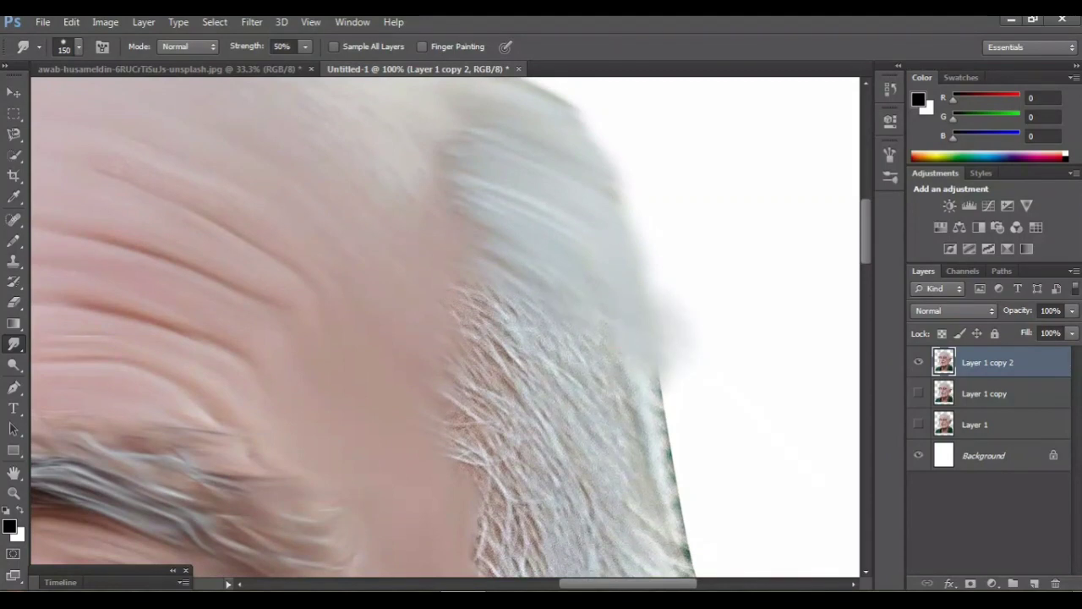
left_click_drag(554, 330, 658, 393)
left_click_drag(562, 372, 668, 461)
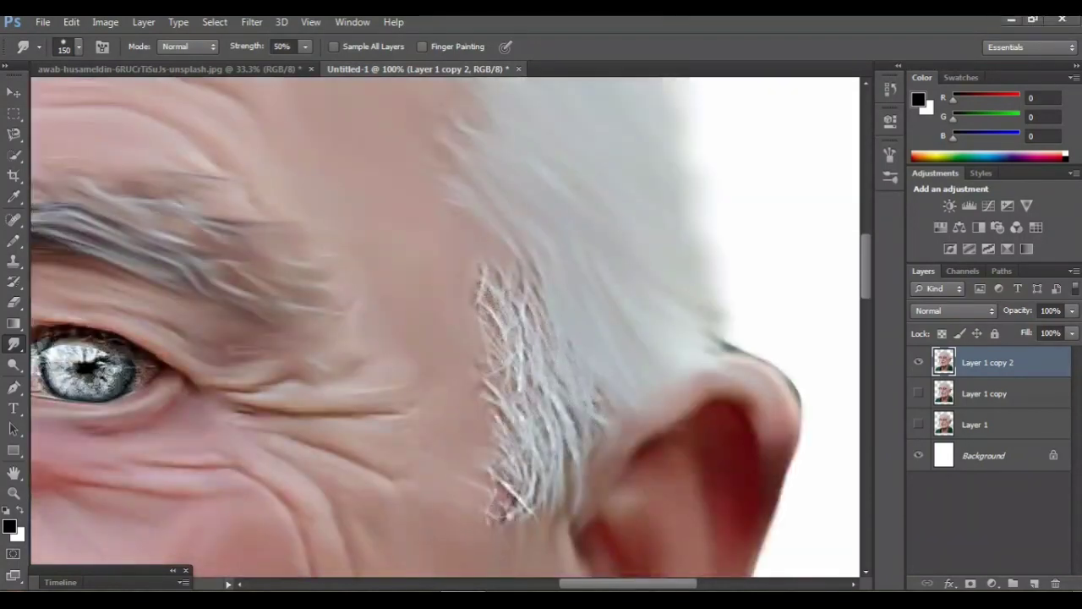
Step: Smudge the white sideburn hair in front of the ear and soften the dark edge where the hair meets the ear top
left_click_drag(513, 325, 538, 380)
mouse_move(499, 283)
left_mouse_down()
mouse_move(526, 351)
mouse_move(610, 385)
mouse_move(634, 415)
left_mouse_up()
scroll(445, 325, "down", 2)
mouse_move(512, 340)
left_mouse_down()
mouse_move(549, 402)
mouse_move(515, 365)
mouse_move(546, 448)
left_mouse_up()
left_click_drag(505, 406, 506, 470)
left_click_drag(566, 405, 607, 460)
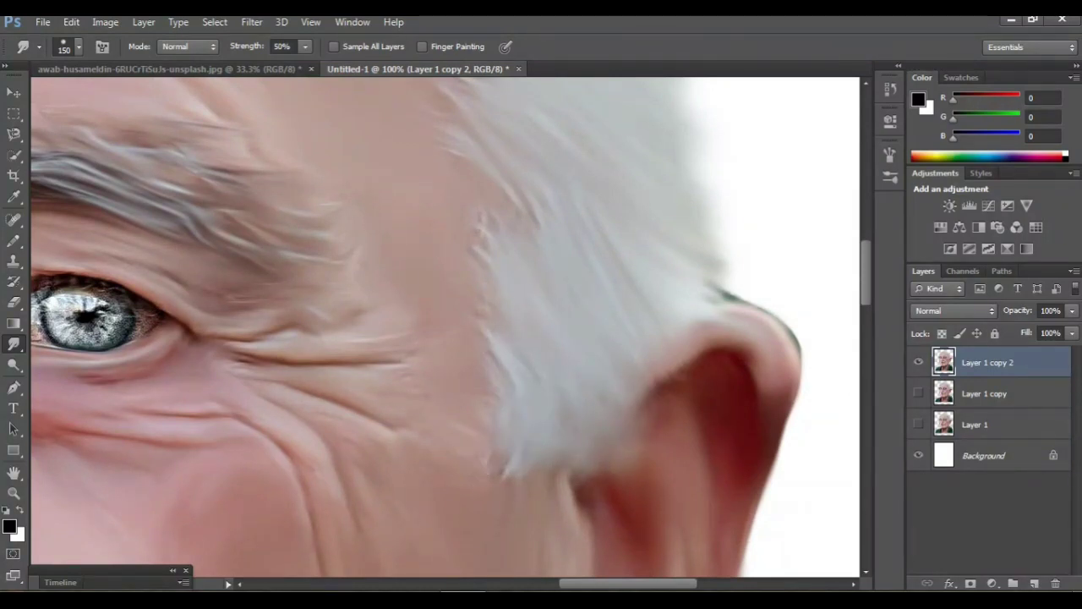
left_click_drag(714, 267, 744, 305)
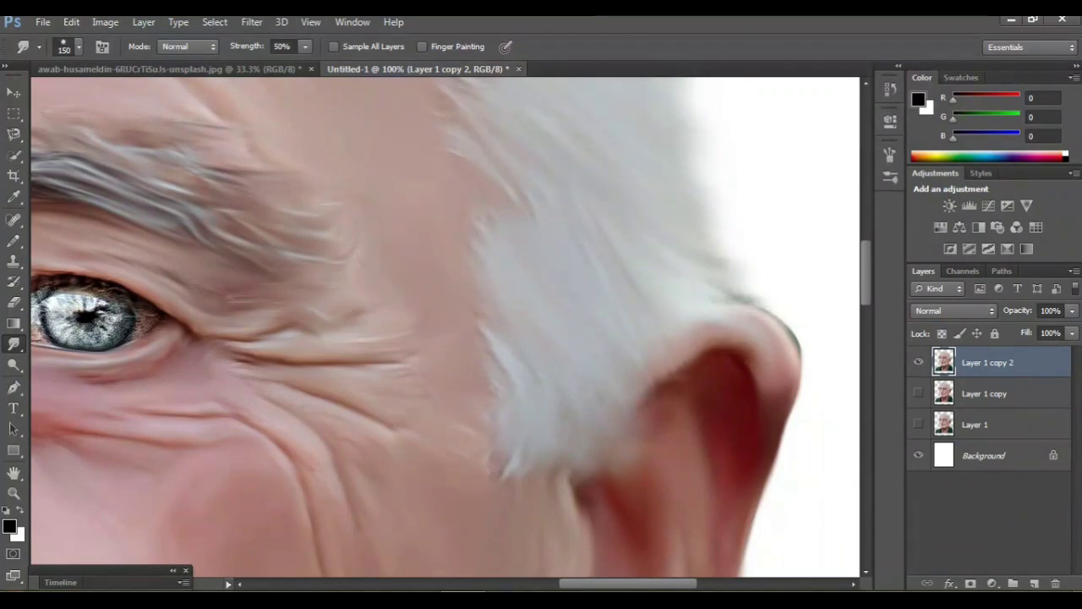
scroll(446, 326, "up", 2)
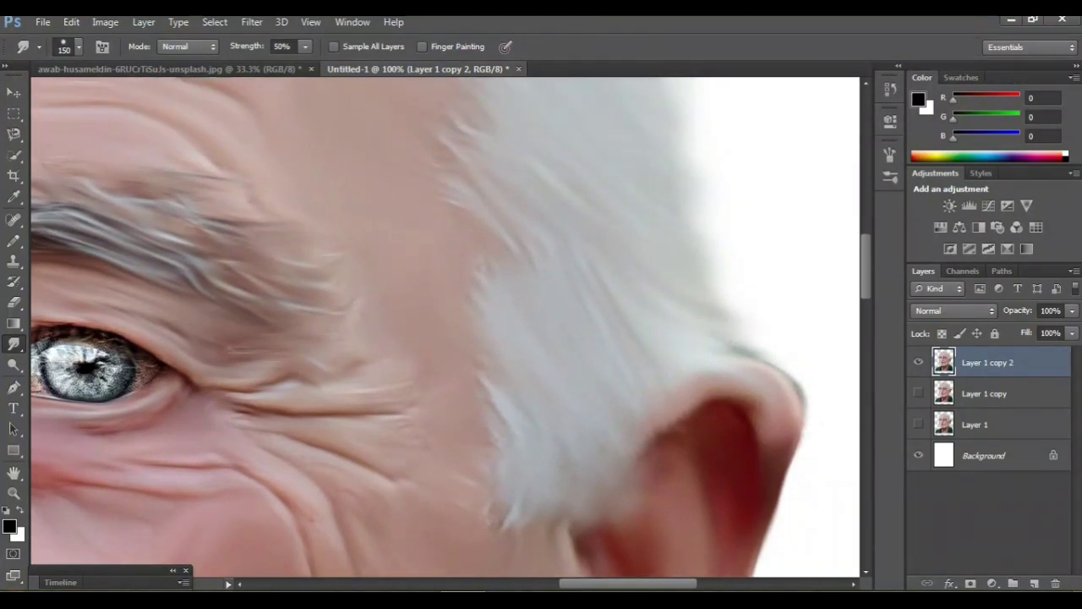
Step: Smudge the thin hair strip beside the outer end of the far-side eyebrow, softening its outer edge
key("ctrl+minus")
key("ctrl+minus")
key("ctrl+minus")
key("ctrl+minus")
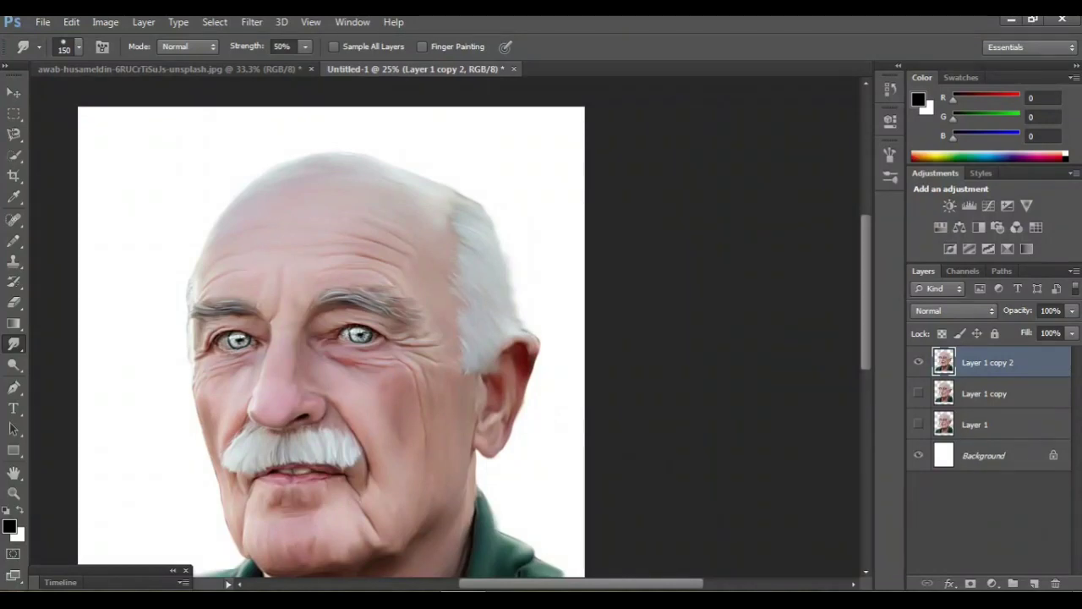
key("ctrl+plus")
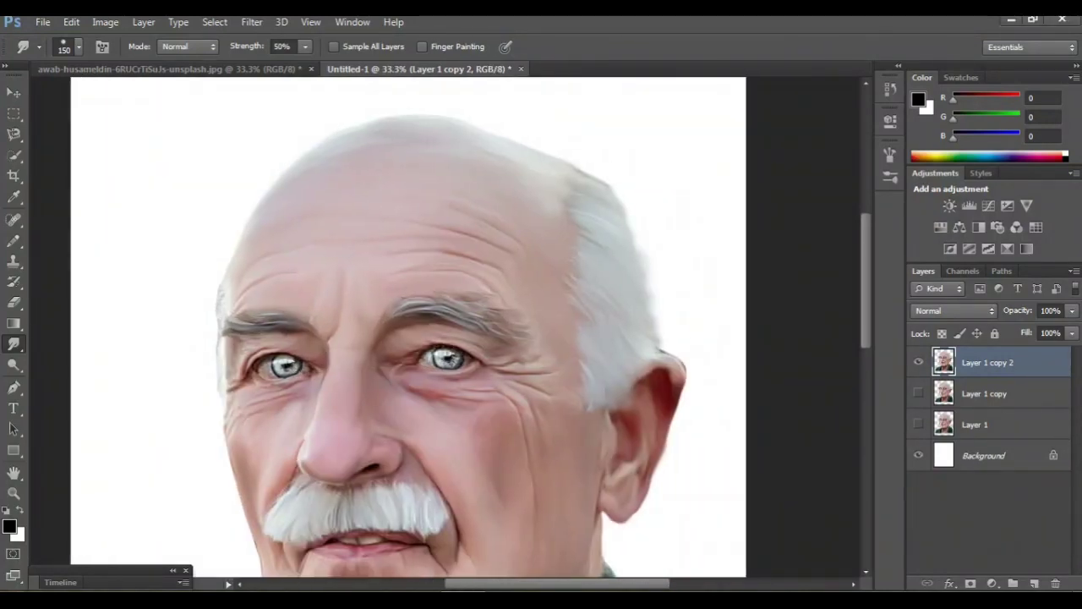
key("ctrl+plus")
key("ctrl+plus")
scroll(445, 327, "left", 2)
scroll(445, 327, "up", 4)
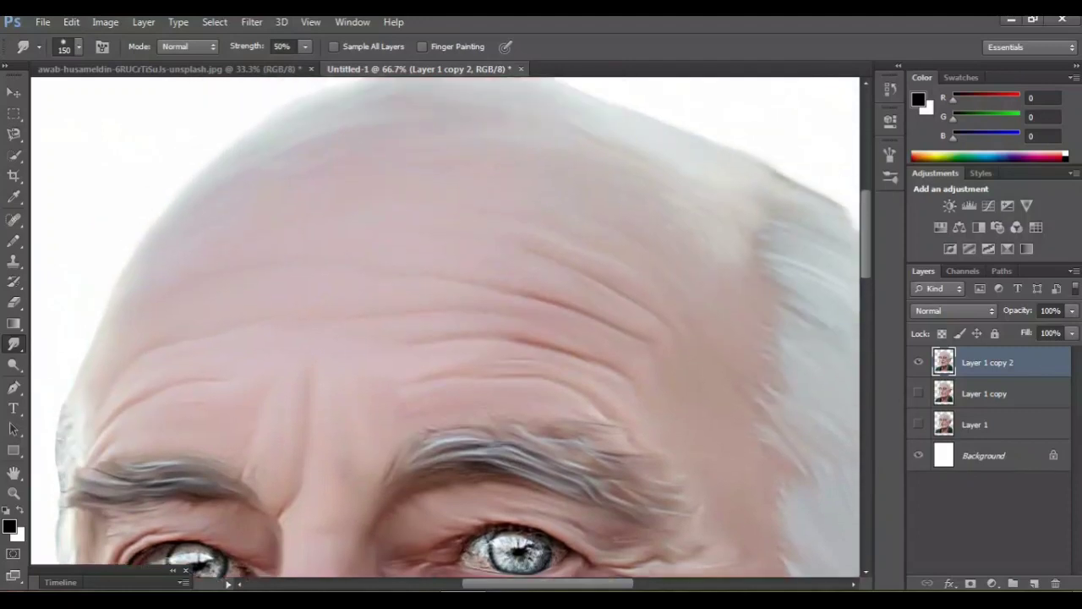
scroll(445, 327, "up", 3)
scroll(444, 327, "left", 4)
scroll(444, 327, "down", 6)
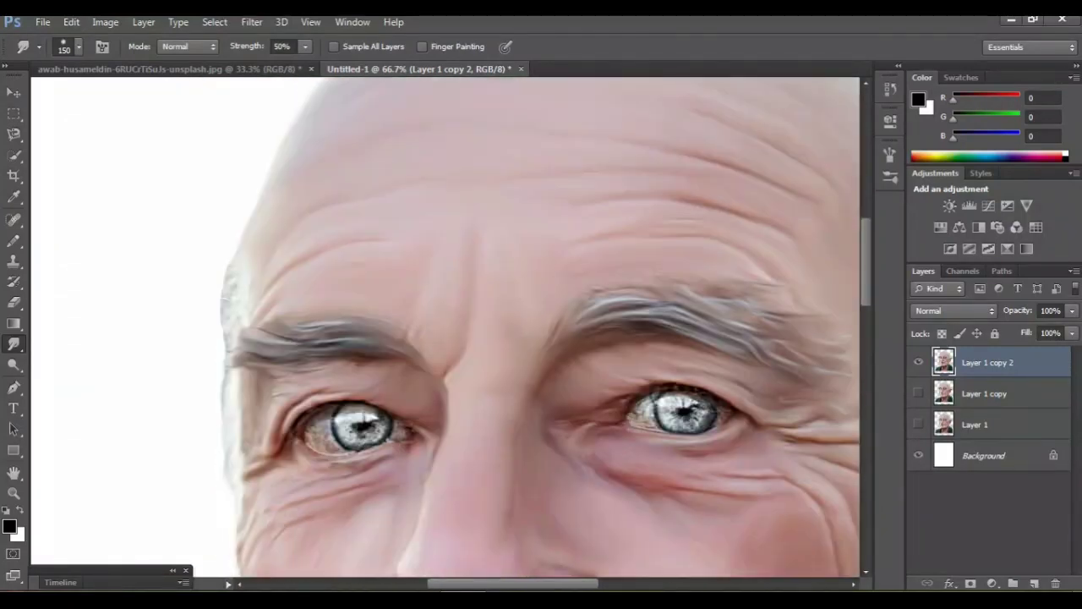
left_click_drag(239, 269, 230, 309)
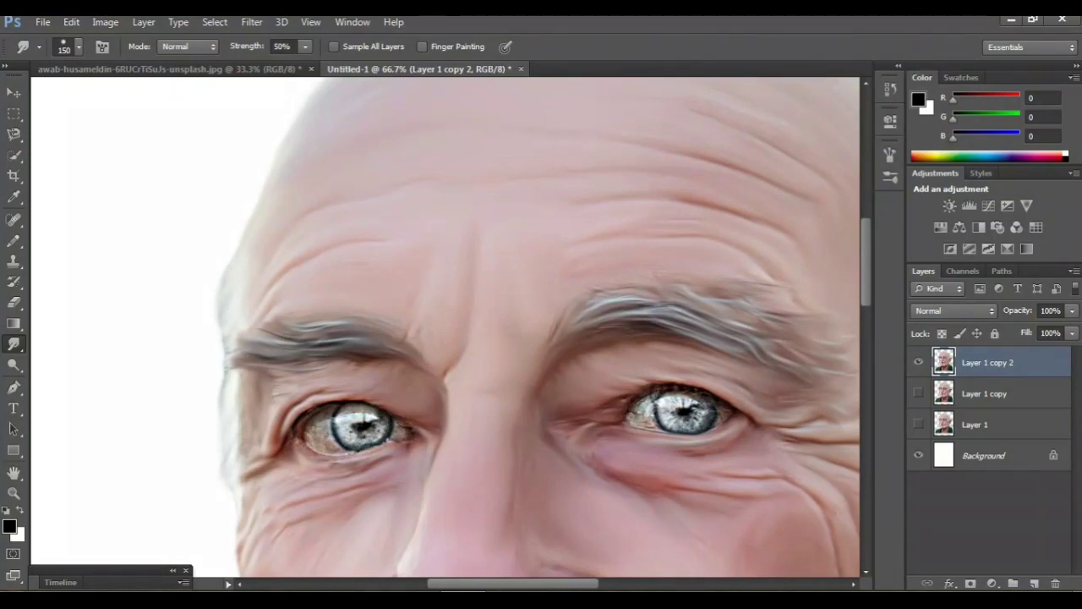
Step: Examine the smudged portrait from the crown down to the shirt for areas still needing work
scroll(445, 327, "up", 5)
scroll(446, 327, "right", 2)
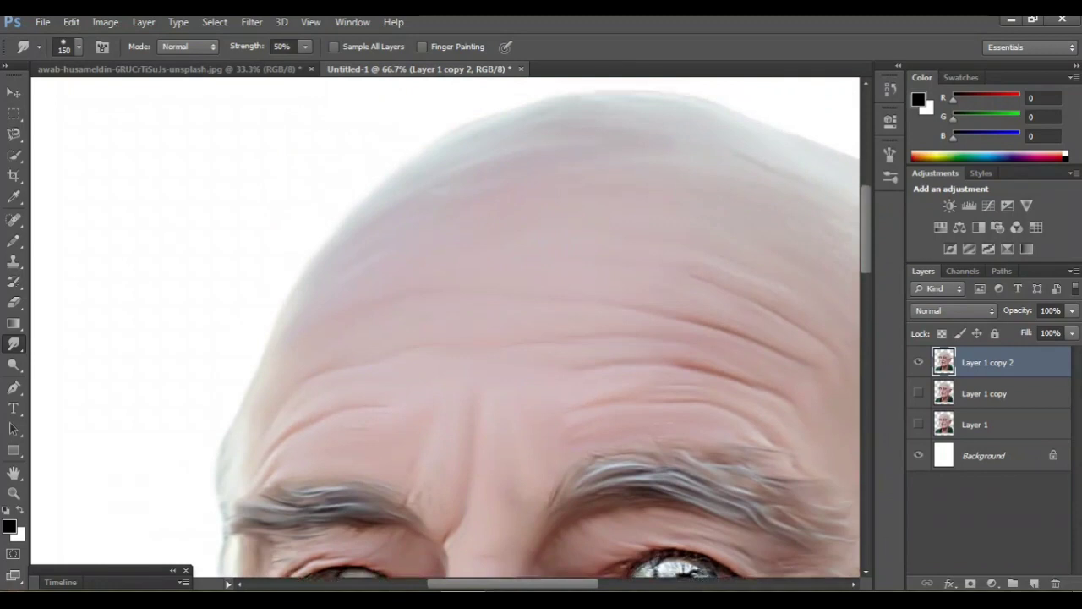
scroll(446, 327, "down", 3)
scroll(445, 327, "right", 2)
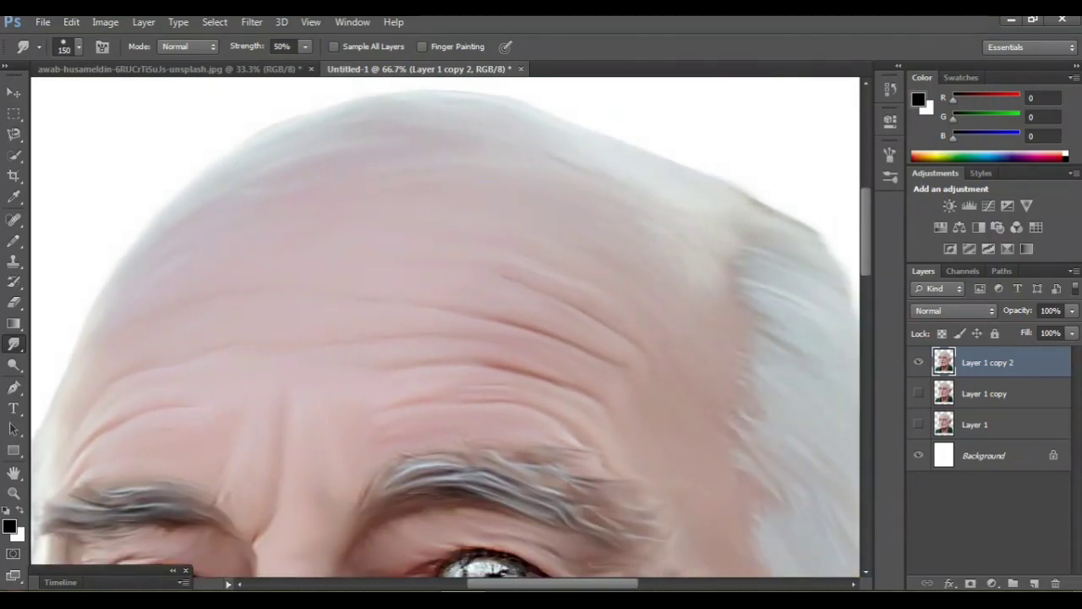
key("ctrl+minus")
key("ctrl+minus")
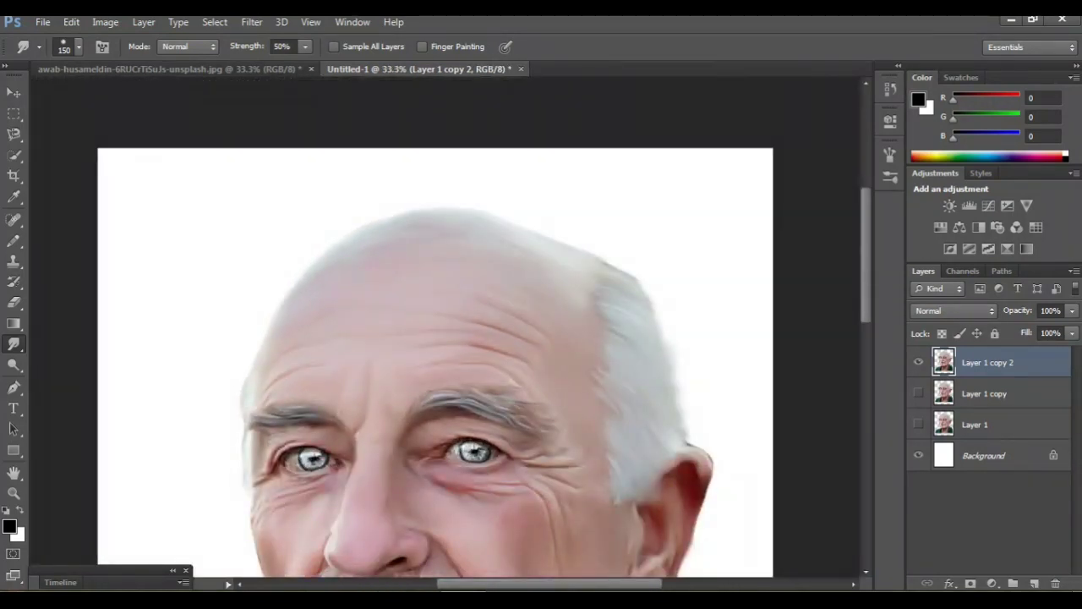
scroll(446, 327, "down", 5)
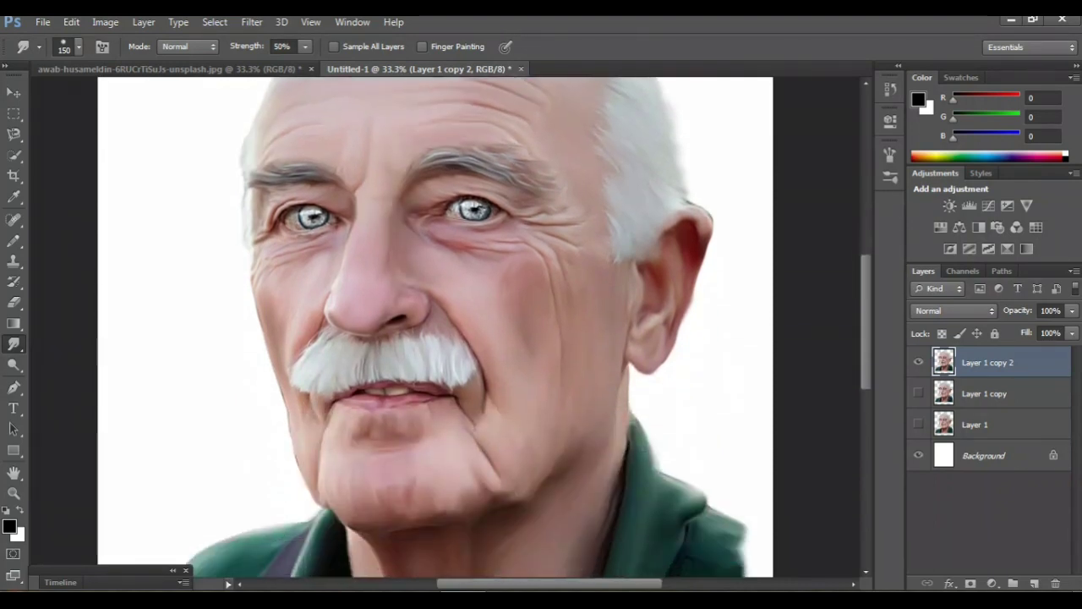
scroll(445, 327, "down", 7)
scroll(446, 327, "up", 7)
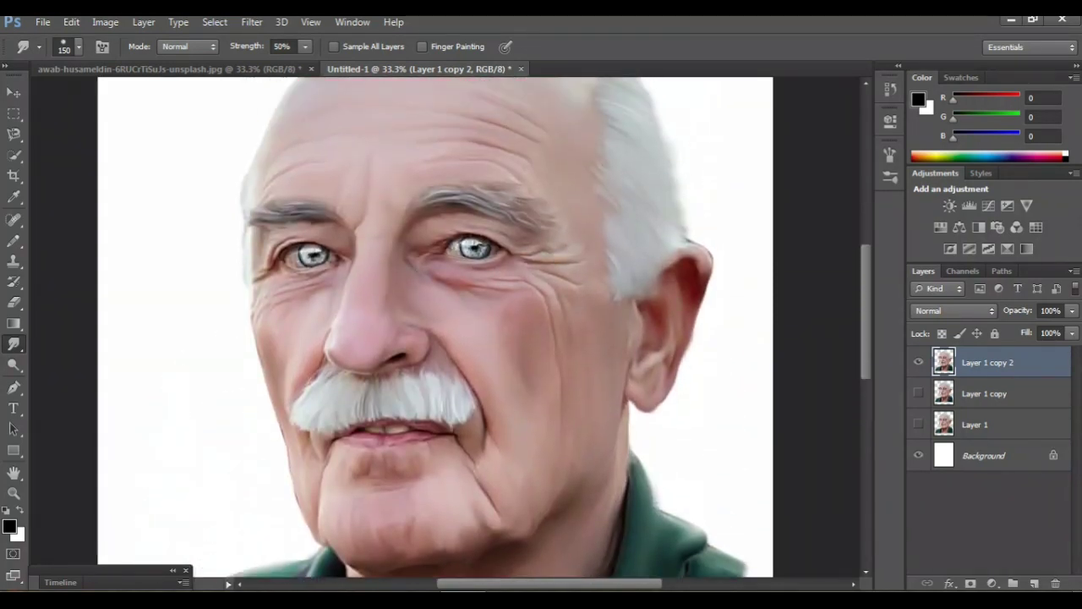
Step: Duplicate the smudged portrait layer and hide the original beneath it
left_click_drag(981, 364, 1033, 583)
scroll(435, 326, "up", 2)
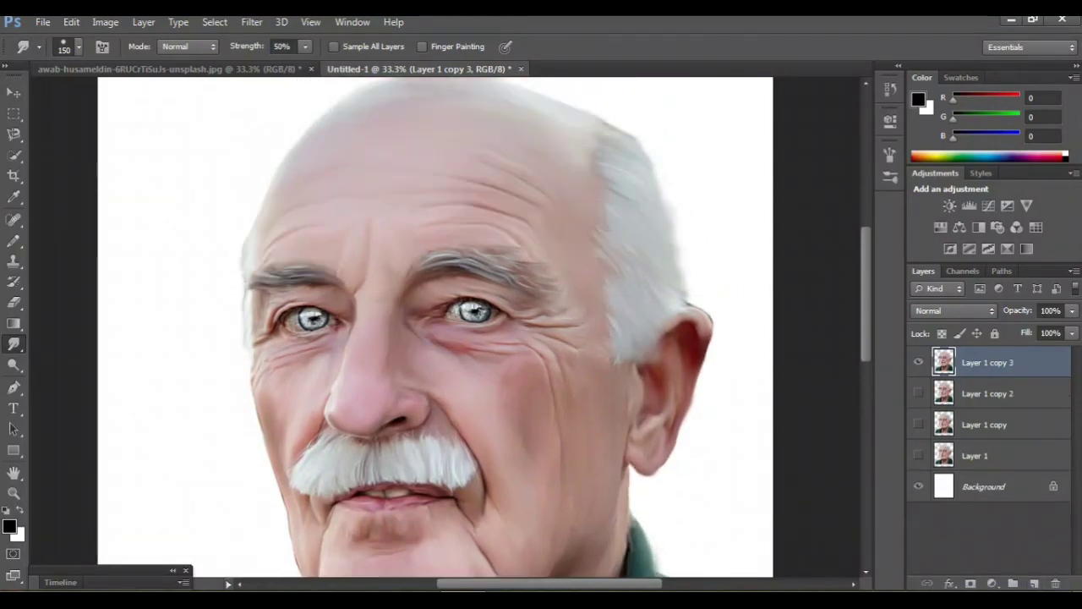
key("ctrl+minus")
key("ctrl+minus")
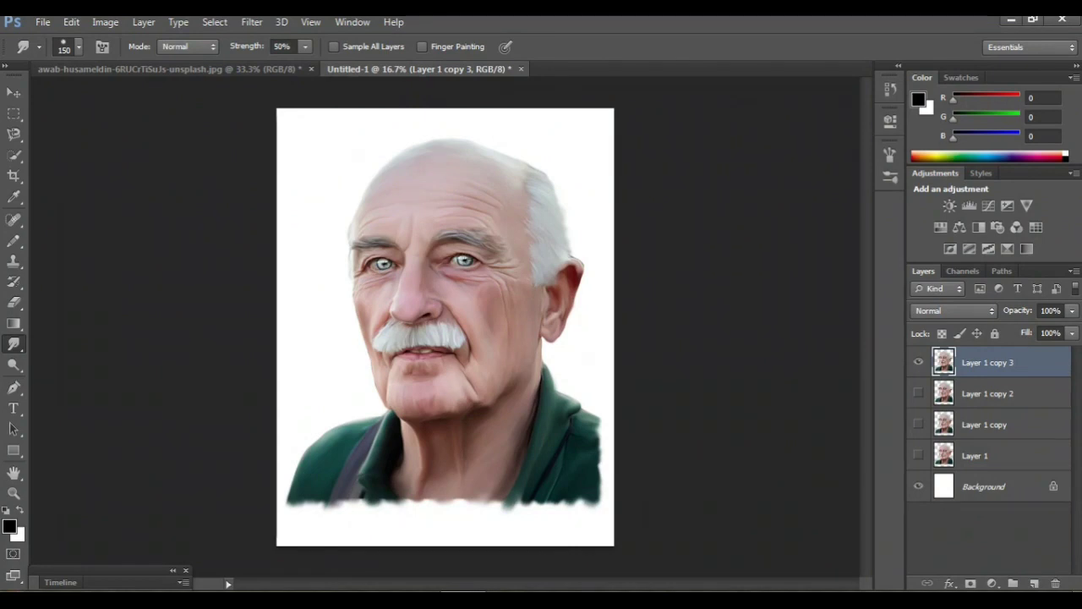
Step: Add an empty layer, place it directly beneath the new portrait copy and make it the active layer
left_click(1033, 584)
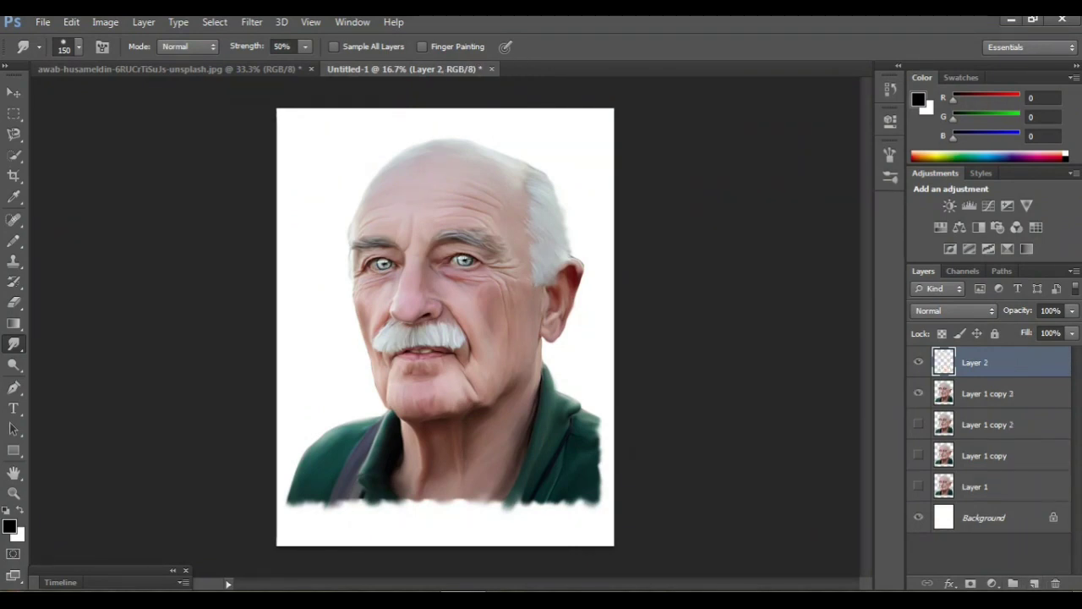
left_click_drag(998, 393, 998, 349)
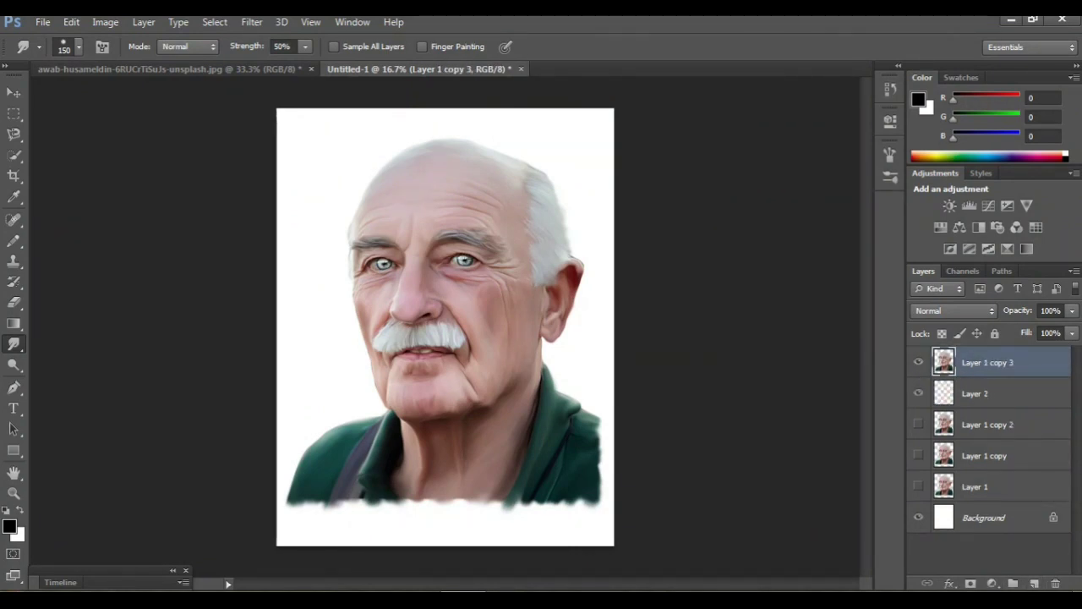
left_click(998, 393)
Step: Set up the Brush tool with a textured, cloud-like brush tip at size 2300
key("b")
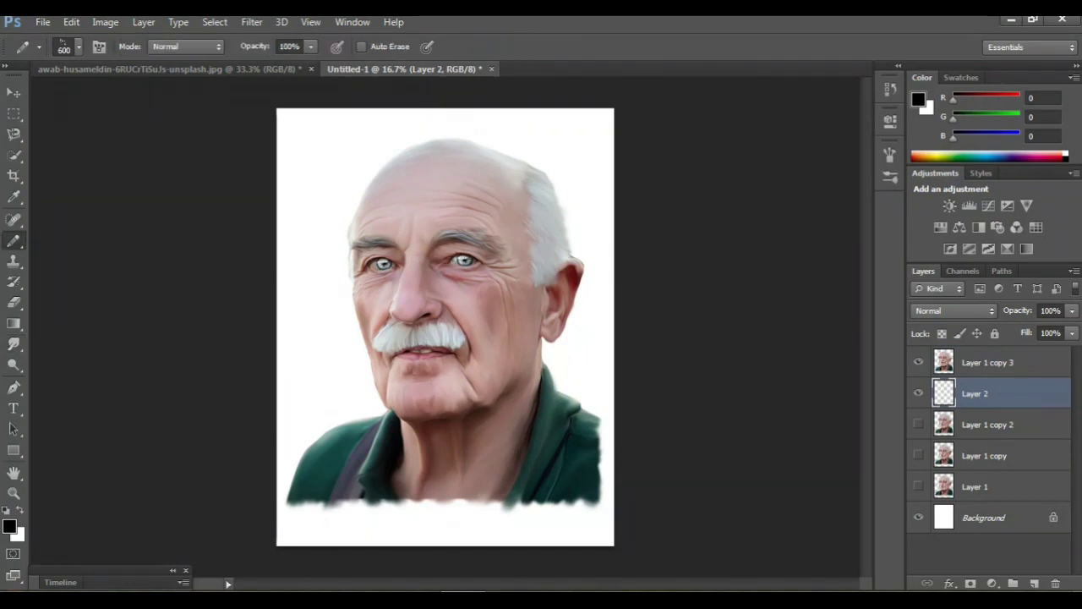
right_click(13, 241)
left_click(81, 238)
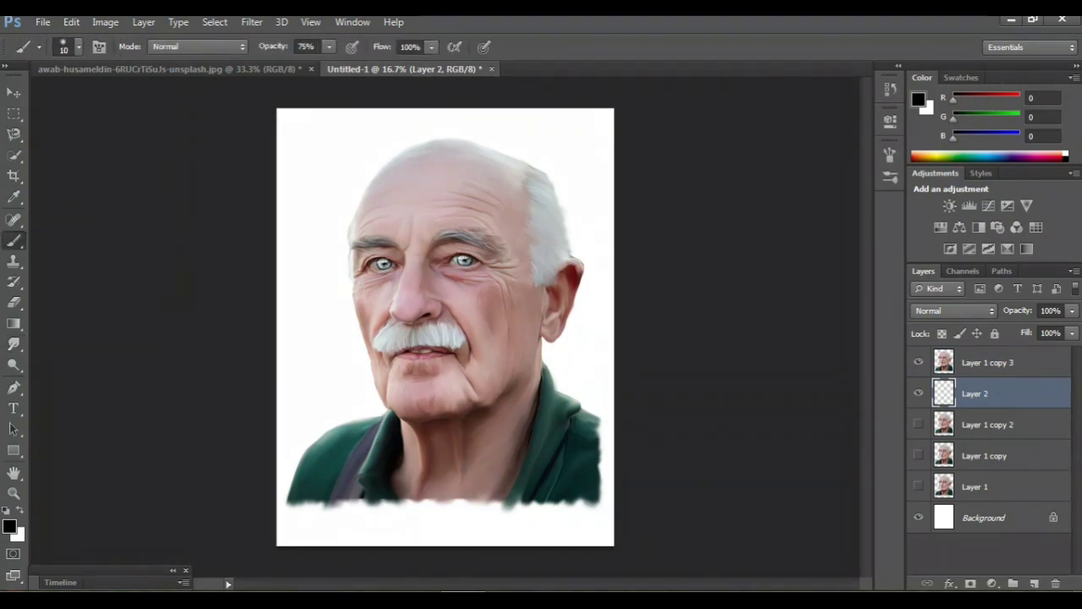
left_click(68, 46)
left_click_drag(178, 180, 177, 240)
double_click(57, 244)
key("bracketright")
key("bracketright")
key("bracketright")
key("bracketright")
key("bracketright")
key("bracketright")
key("bracketright")
key("bracketright")
key("bracketright")
key("bracketright")
key("bracketright")
key("bracketright")
key("bracketright")
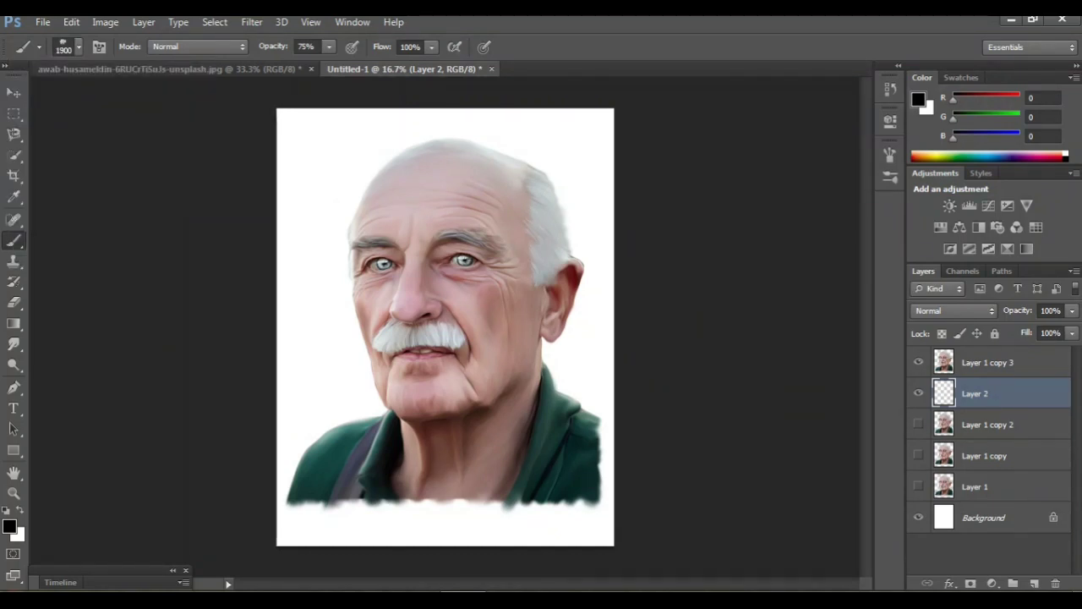
key("bracketright")
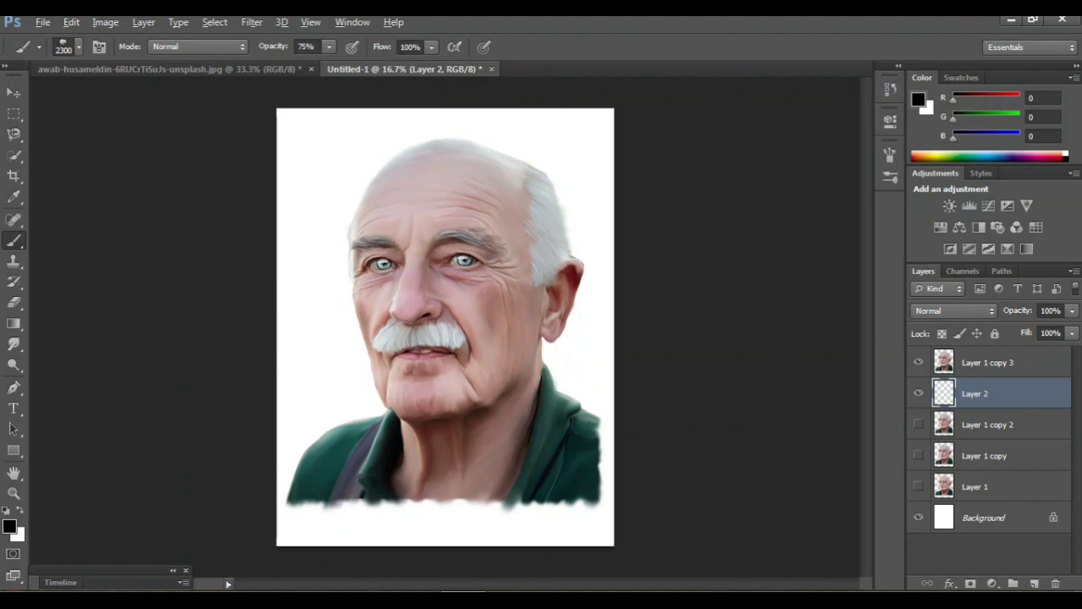
Step: Sample the dark slate colour (65, 69, 88) from the shirt's strap and stamp a cloudy texture across the upper background
left_click(359, 449, "alt")
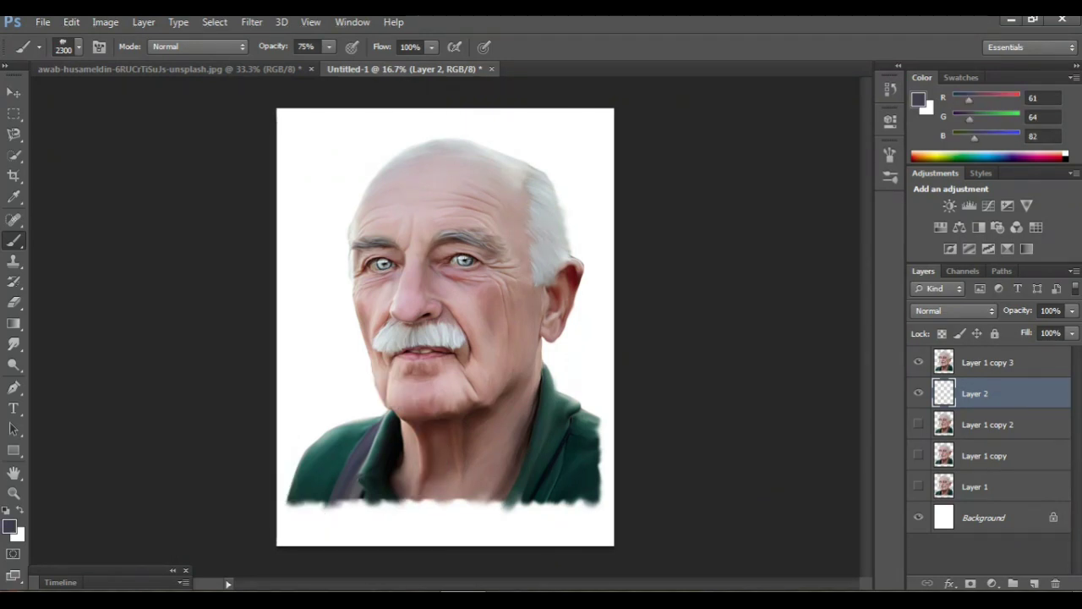
left_click(359, 449, "alt")
left_click(314, 233)
left_click(321, 179)
left_click(331, 142)
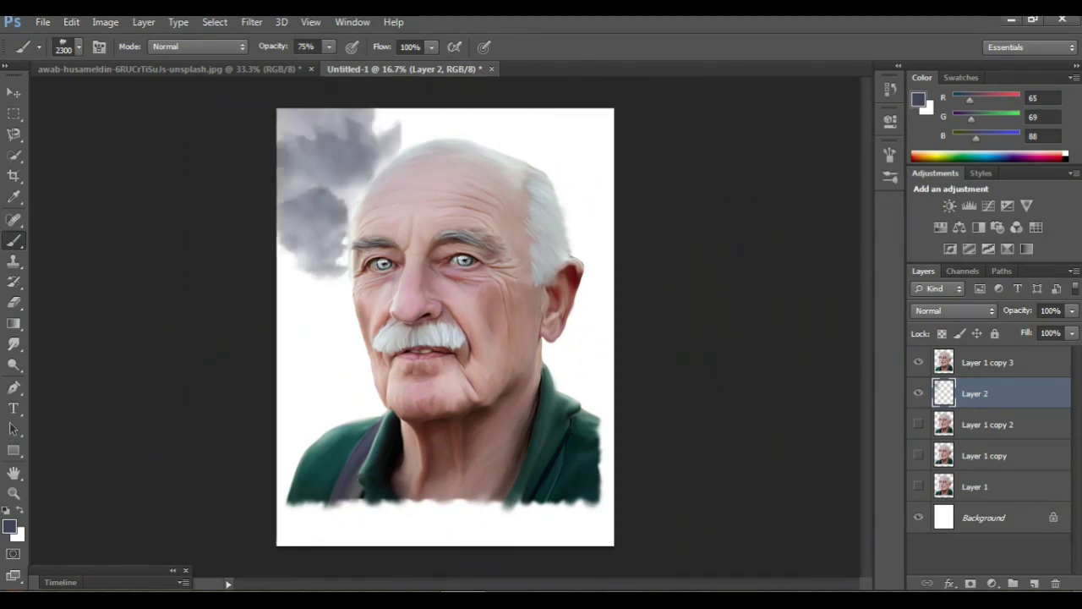
left_click(428, 150)
left_click(506, 172)
left_click(579, 167)
left_click(599, 270)
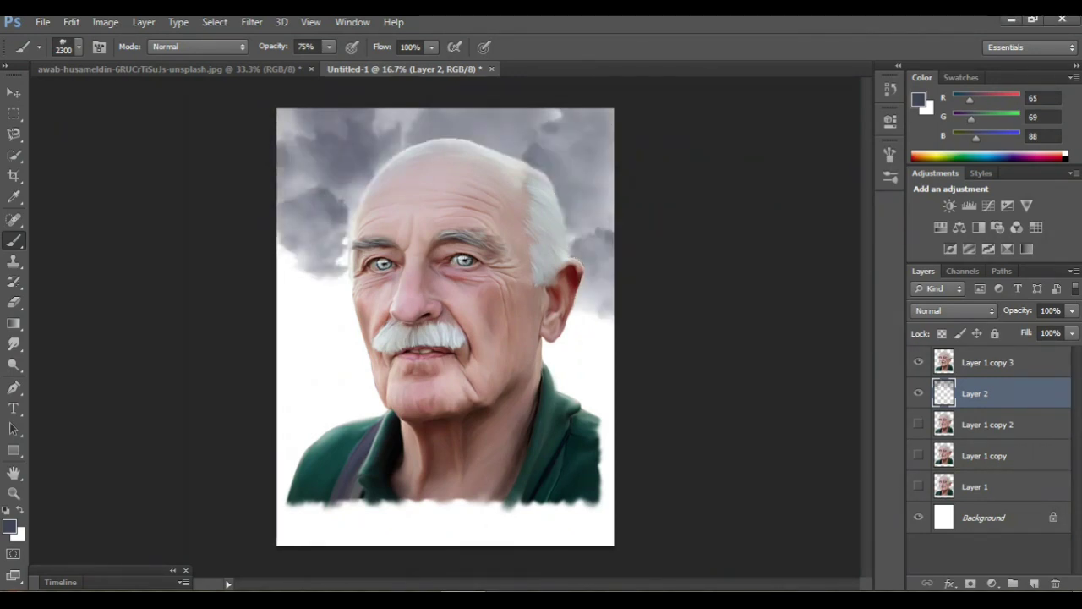
Step: Stamp the slate cloud texture down both sides of the portrait to cover the white beside the face and shoulders
left_click(599, 339)
left_click(602, 419)
left_click(336, 340)
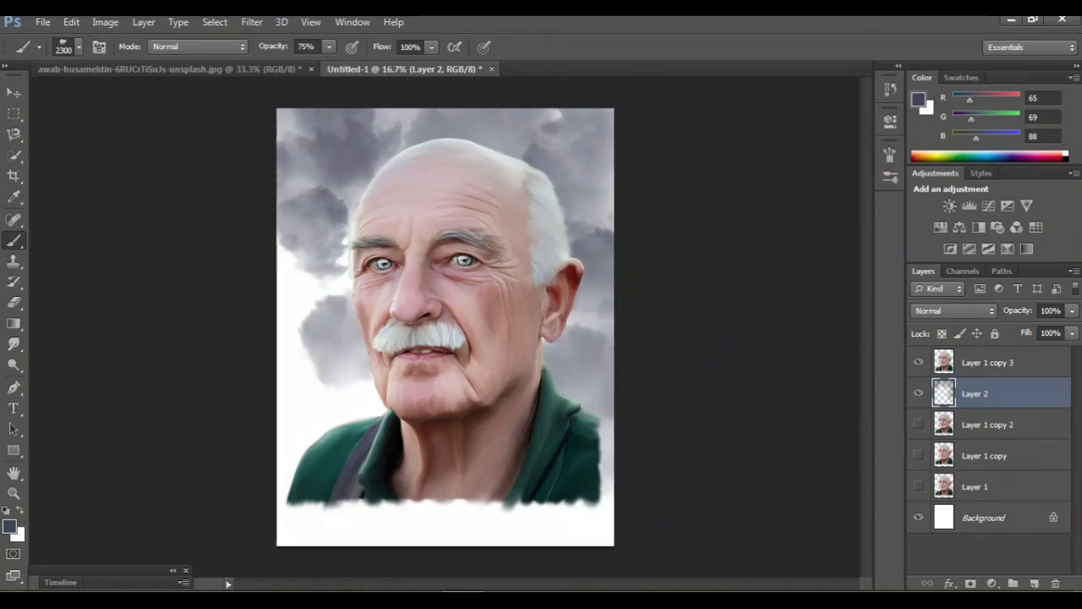
left_click(322, 254)
left_click(339, 473)
left_click(310, 452)
Step: Cover the white strip below the shirt with the slate texture and build up the background on the ear side
left_click(409, 524)
left_click(439, 526)
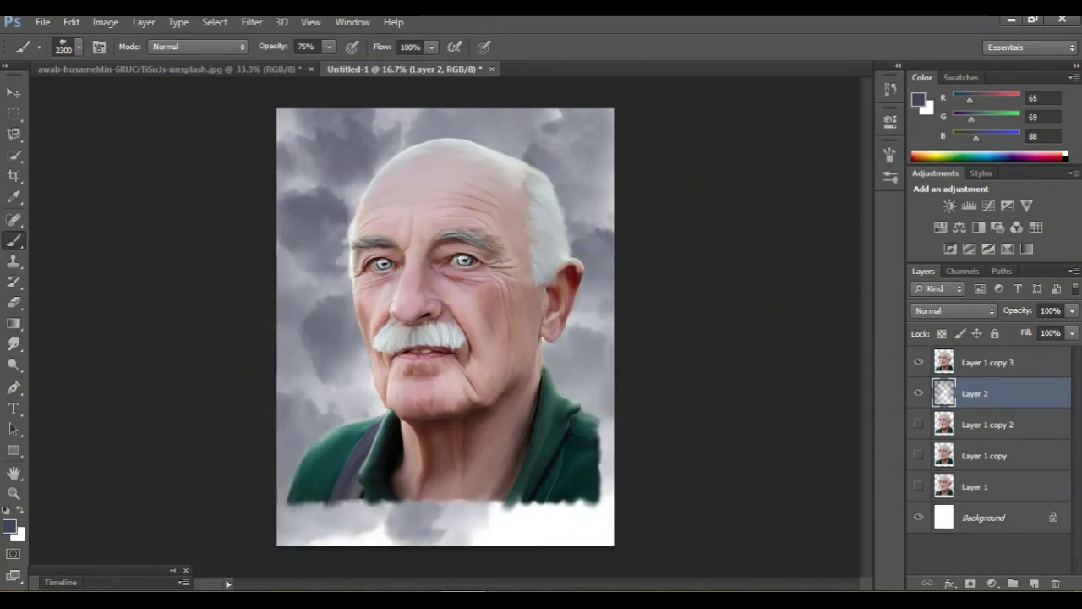
left_click(507, 525)
left_click(558, 523)
left_click(592, 422)
left_click(590, 347)
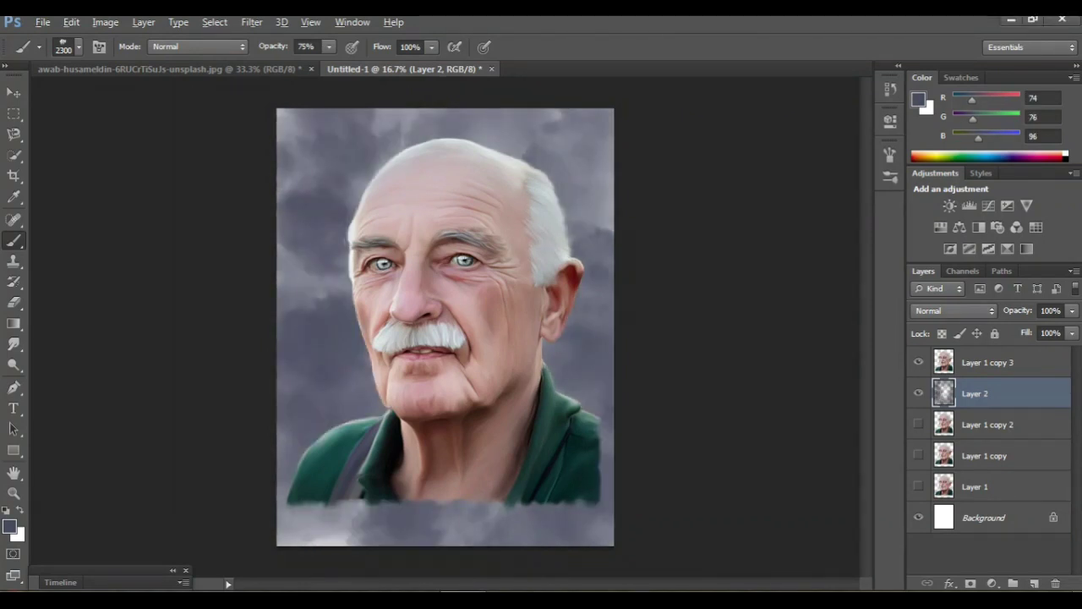
Step: Sample the grey-green eye colour (126, 168, 157) and paint it over the slate background on both sides of the head
left_click(463, 261, "alt")
left_click(321, 415)
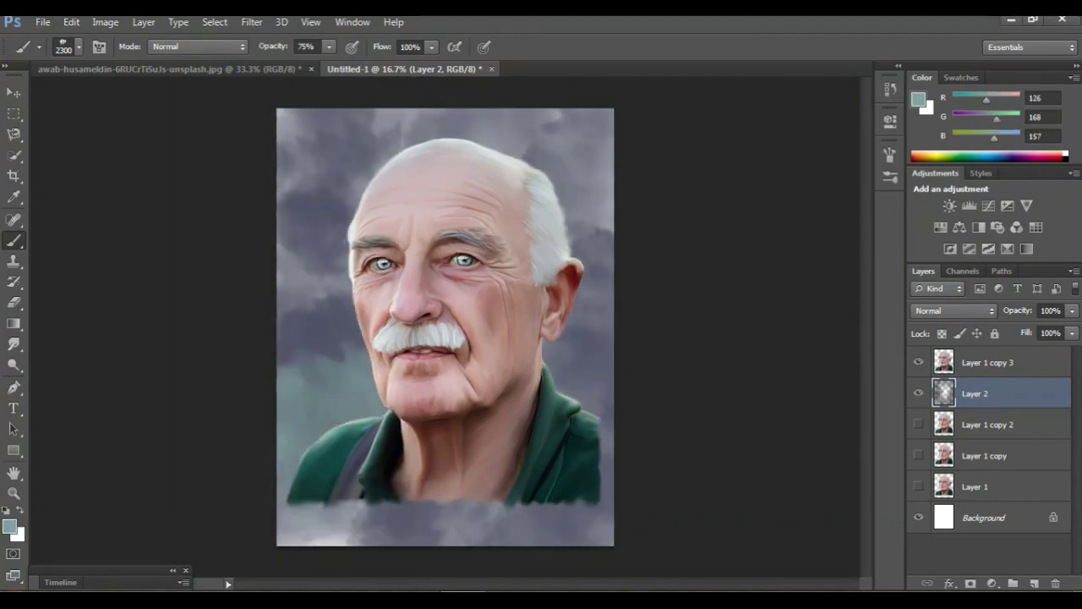
left_click(314, 359)
left_click(316, 338)
left_click(319, 238)
left_click(325, 186)
left_click_drag(585, 414, 586, 241)
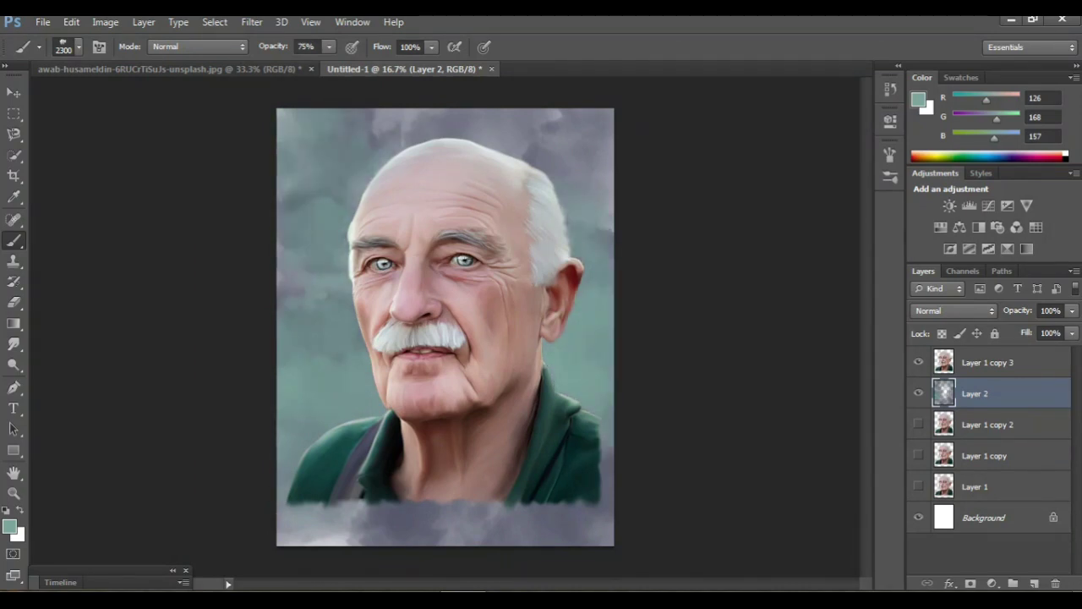
Step: Paint the grey-green along the strip below the shirt and across the background around the crown
left_click_drag(592, 520, 389, 525)
left_click(562, 153)
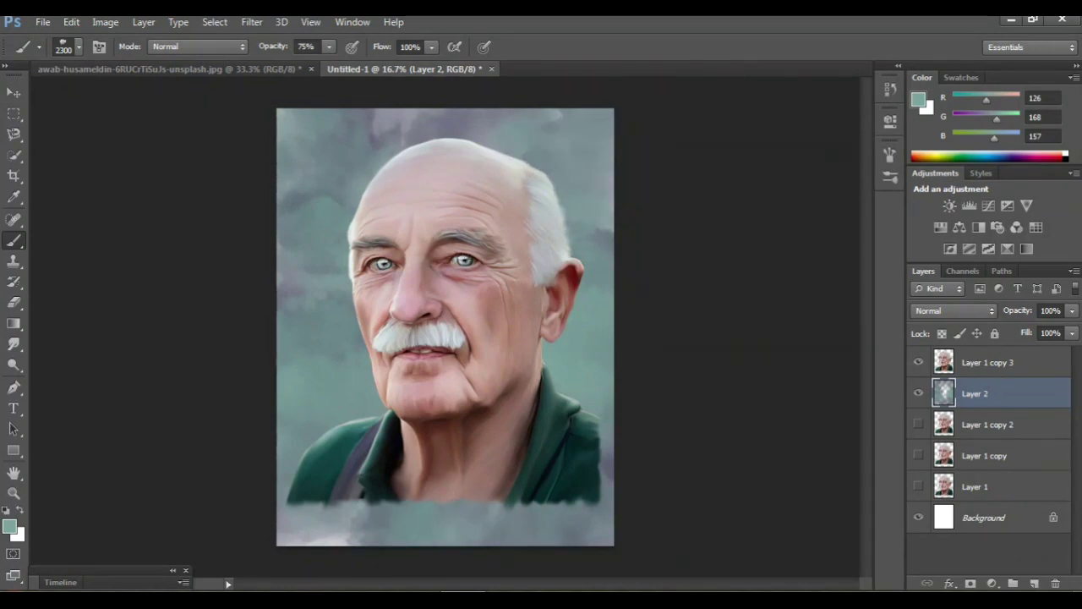
left_click(338, 173)
left_click(476, 122)
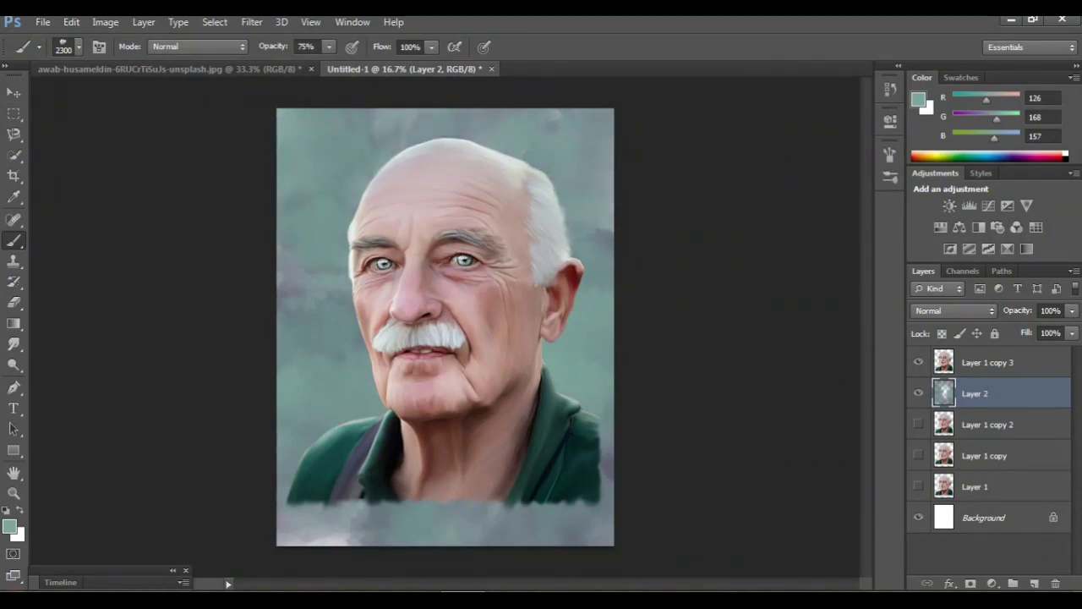
Step: Smudge the background above and around the crown on Layer 2 with a 500 px brush at 50% strength
left_click(14, 344)
left_click(85, 372)
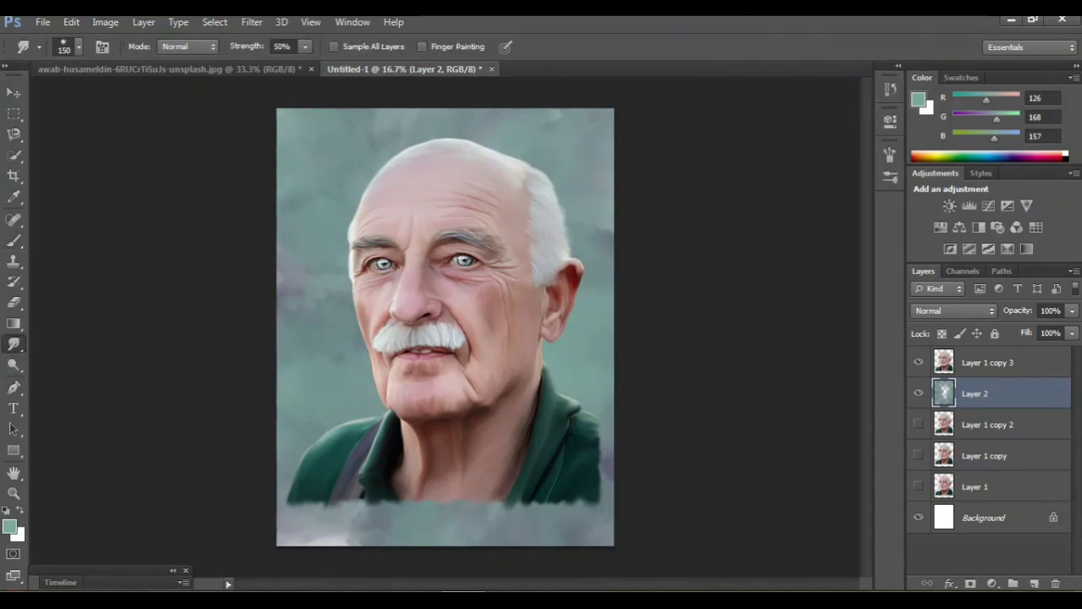
key("ctrl+plus")
key("ctrl+plus")
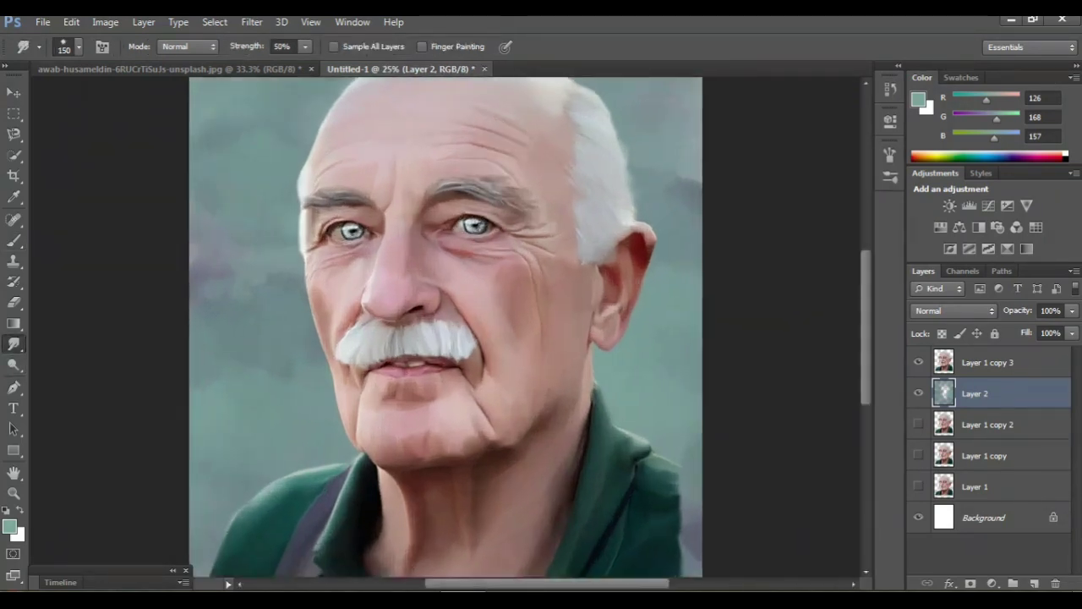
scroll(445, 328, "up", 1)
scroll(446, 327, "up", 5)
key("bracketright")
key("bracketright")
key("bracketright")
key("bracketright")
key("bracketright")
key("bracketright")
key("bracketright")
key("bracketright")
key("bracketright")
key("bracketleft")
key("bracketleft")
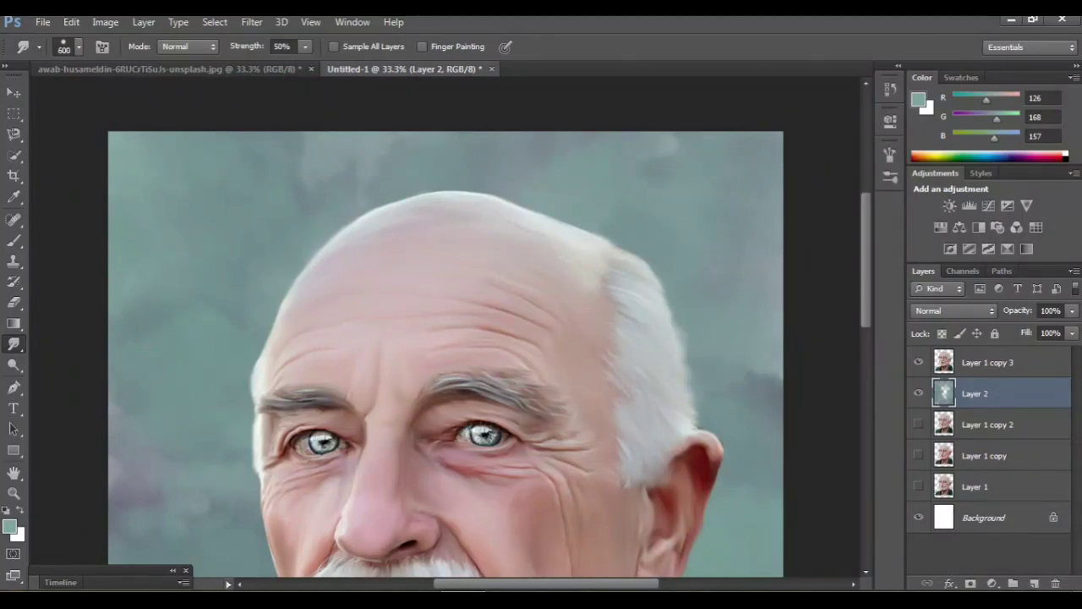
scroll(446, 354, "up", 2)
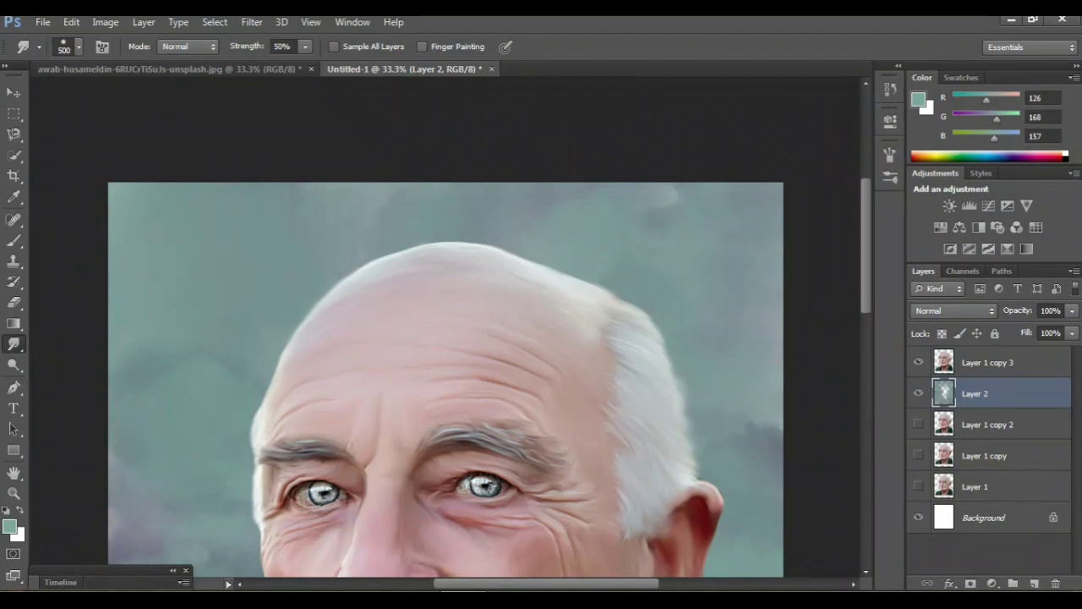
Step: Smudge the background down both sides of the face and along the strip below the shirt into smooth grey-green
scroll(446, 325, "down", 5)
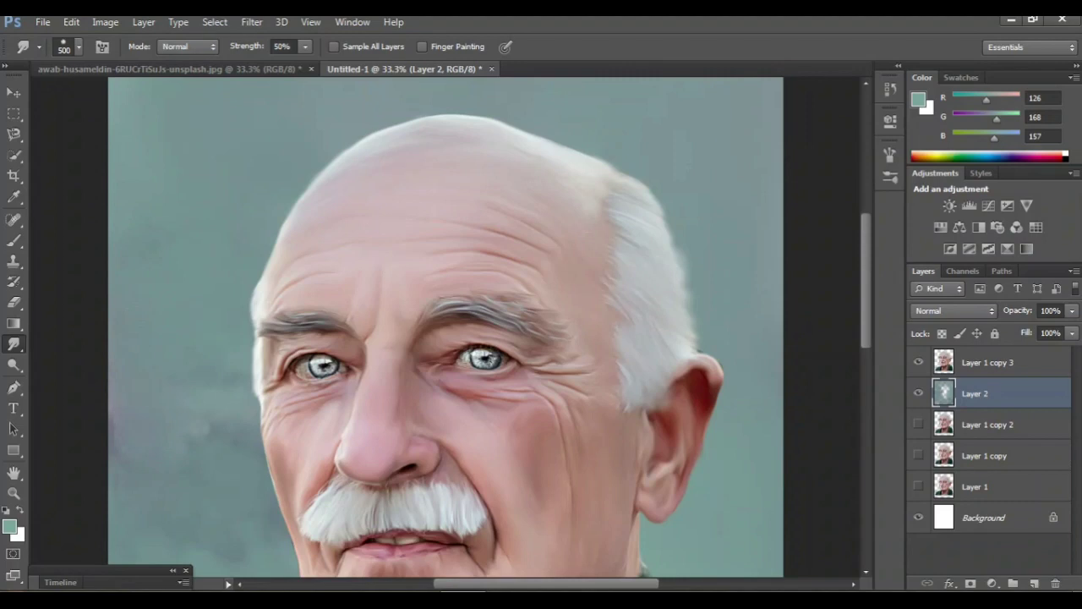
scroll(445, 327, "down", 3)
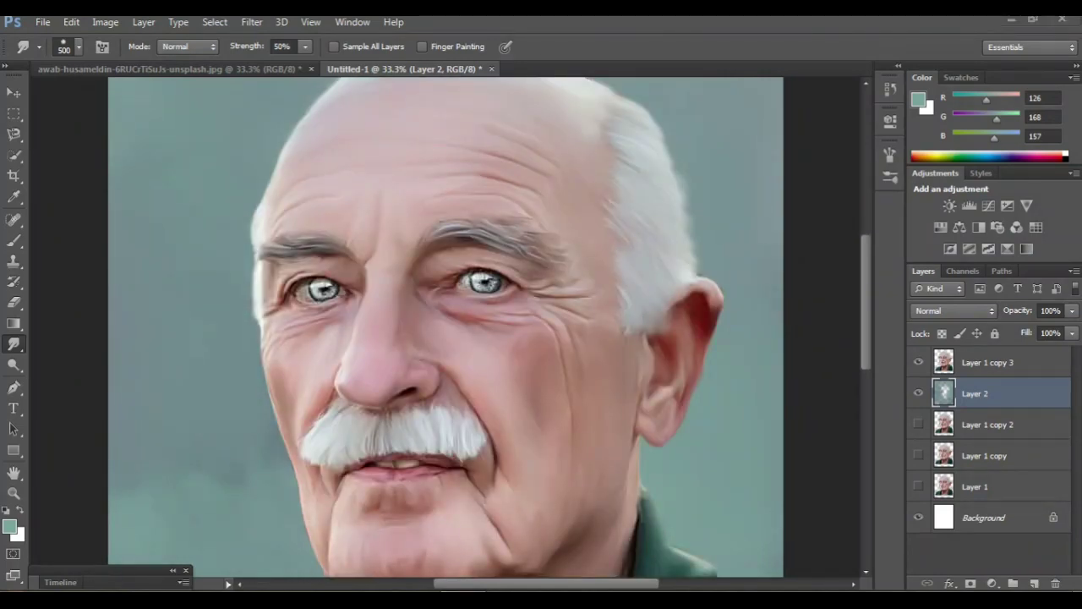
scroll(446, 328, "down", 10)
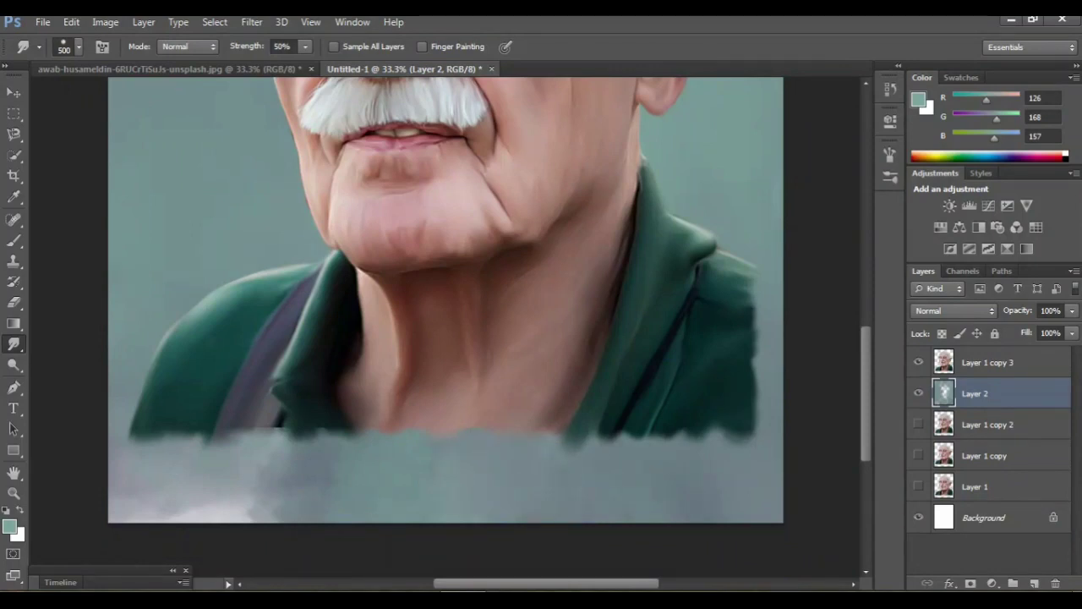
mouse_move(326, 469)
left_mouse_down()
mouse_move(271, 457)
mouse_move(229, 499)
mouse_move(161, 511)
mouse_move(224, 513)
left_mouse_up()
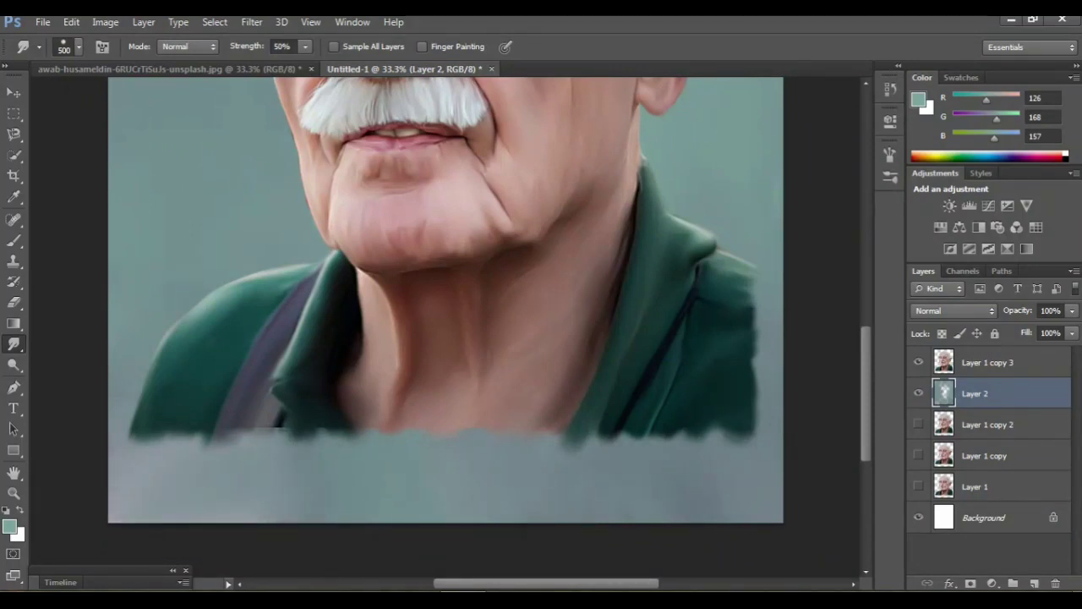
scroll(446, 322, "up", 3)
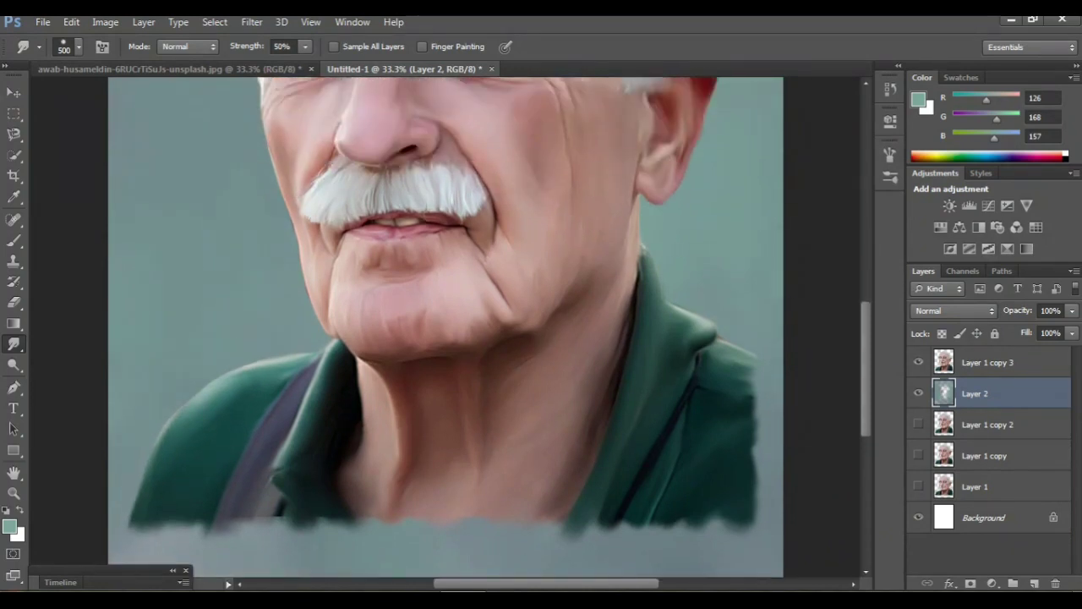
key("ctrl+minus")
key("ctrl+minus")
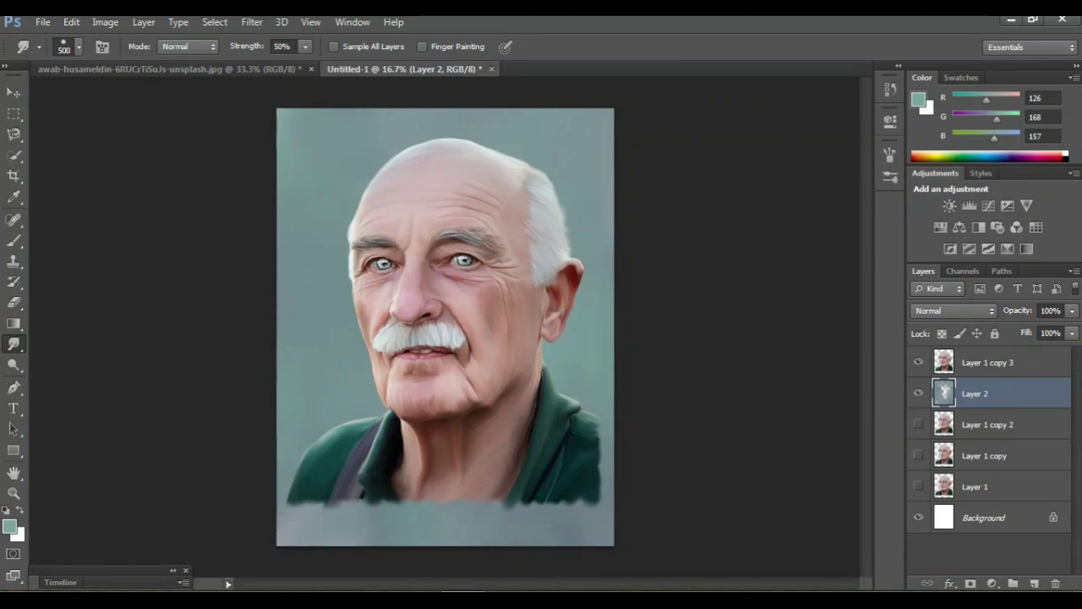
Step: Set the foreground colour to a bright green (39, 245, 88)
left_click(10, 527)
left_click(550, 282)
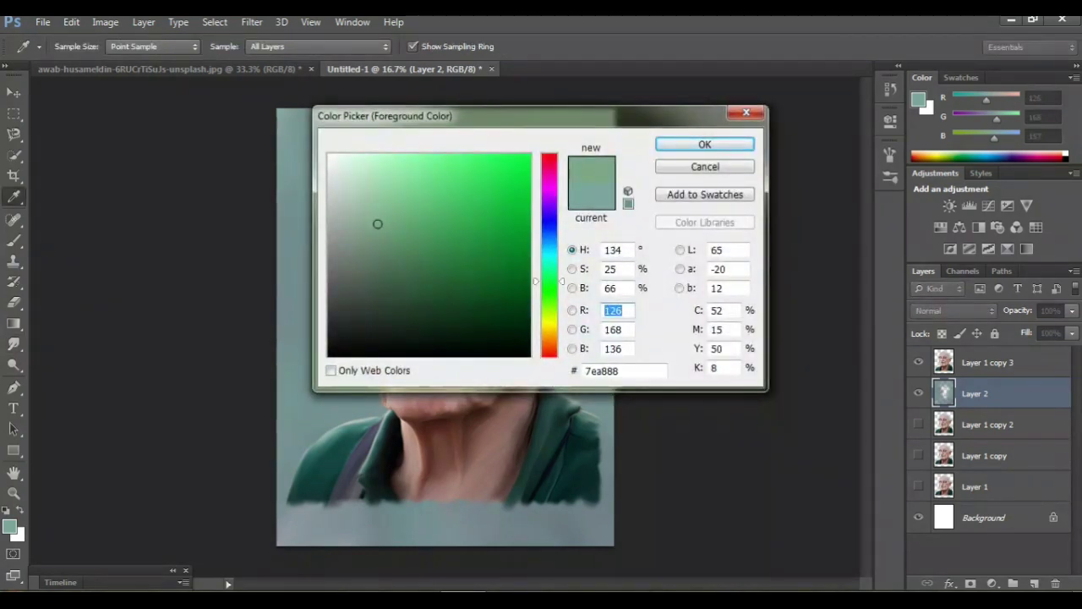
left_click(473, 180)
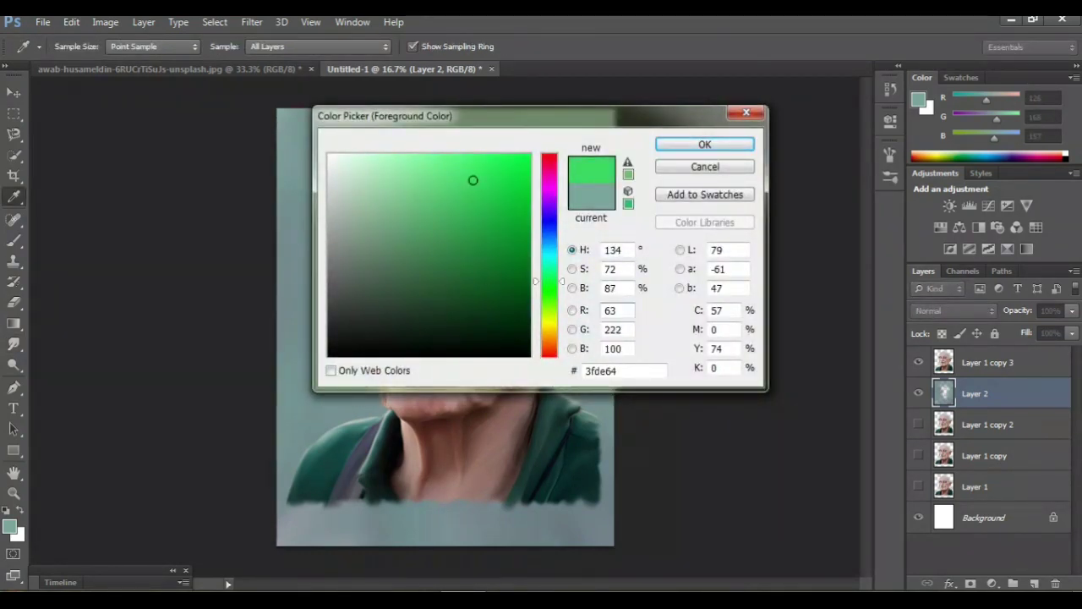
left_click_drag(506, 194, 498, 161)
left_click(705, 144)
key("r")
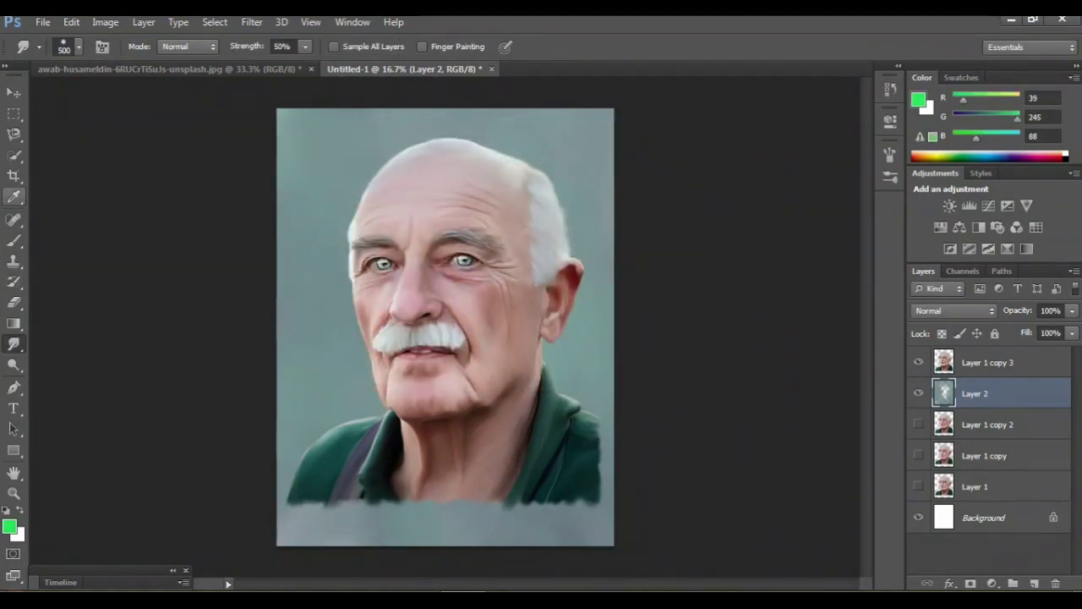
Step: Set up a soft round brush at 0% hardness, 900 px in size and 55% opacity
key("b")
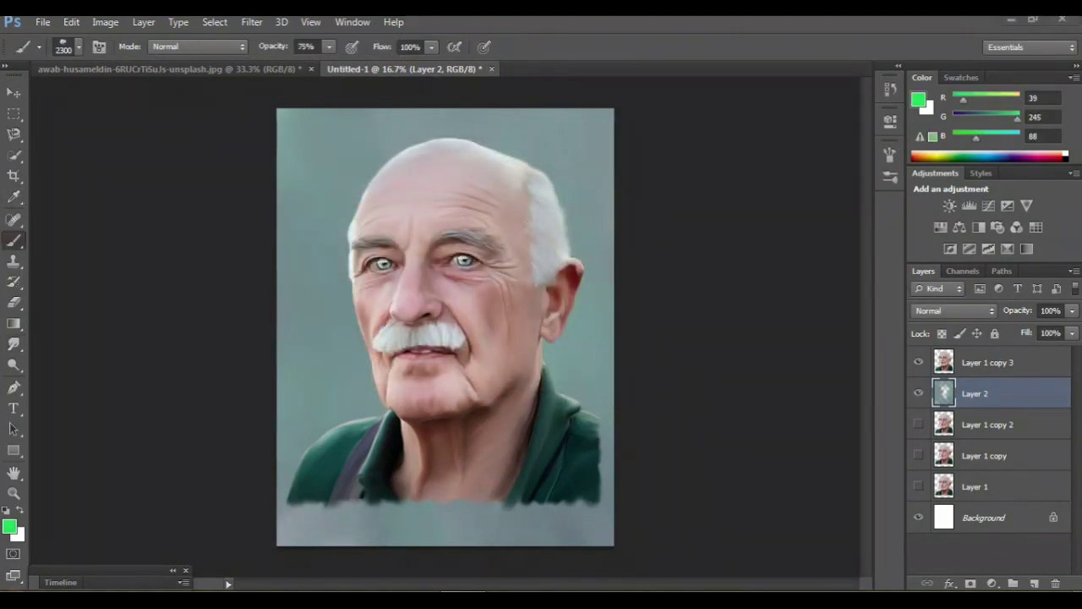
left_click(78, 47)
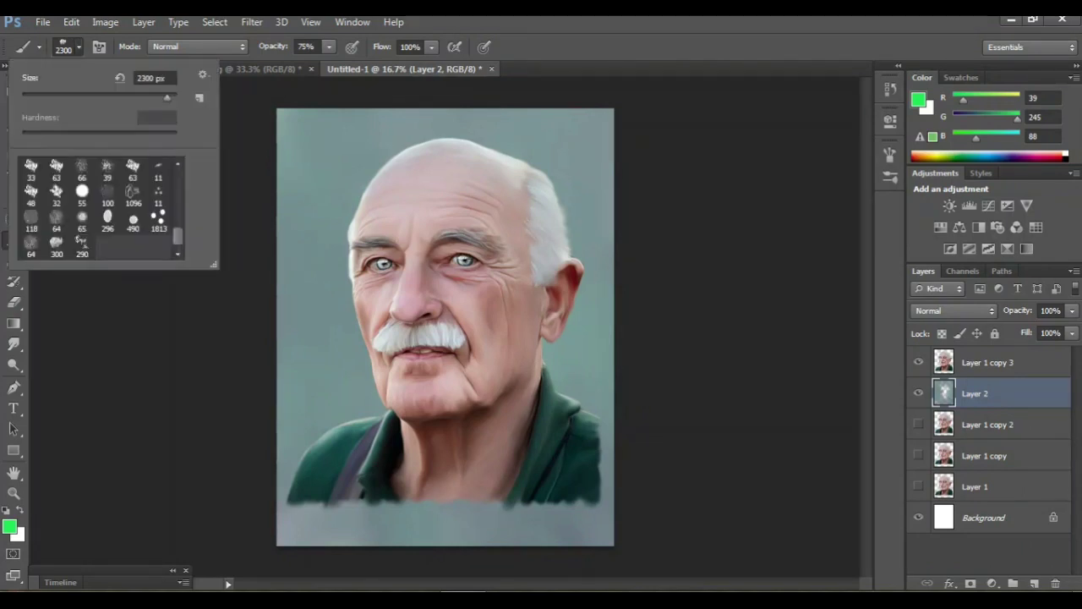
left_click_drag(177, 237, 177, 179)
left_click(132, 170)
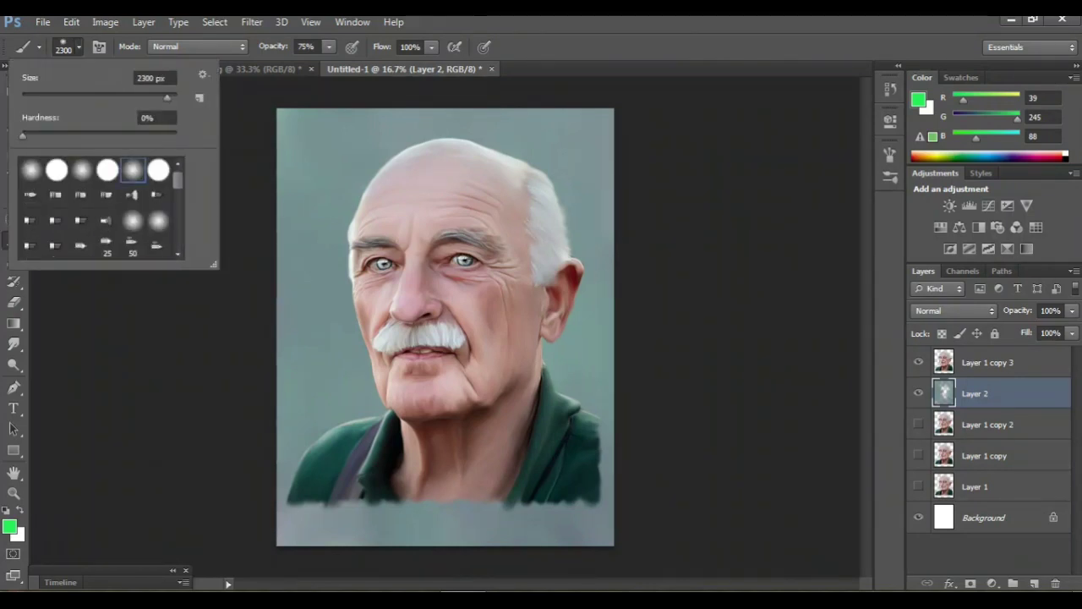
key("Return")
key("bracketleft")
key("bracketleft")
key("bracketleft")
key("bracketleft")
key("bracketleft")
key("bracketleft")
key("bracketleft")
key("bracketleft")
key("bracketleft")
key("bracketleft")
key("bracketleft")
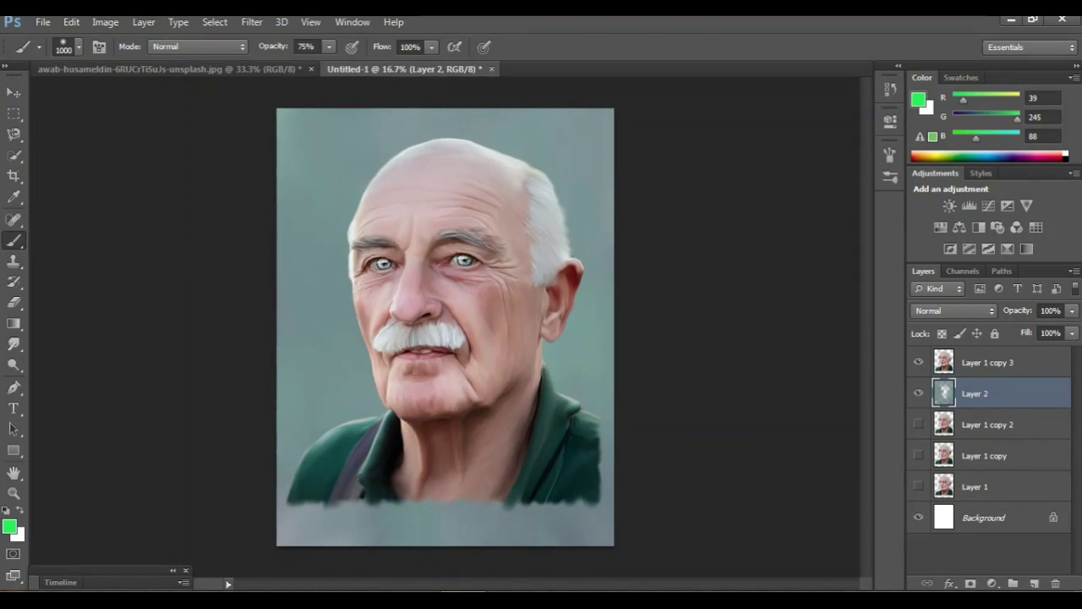
key("bracketleft")
key("5")
key("5")
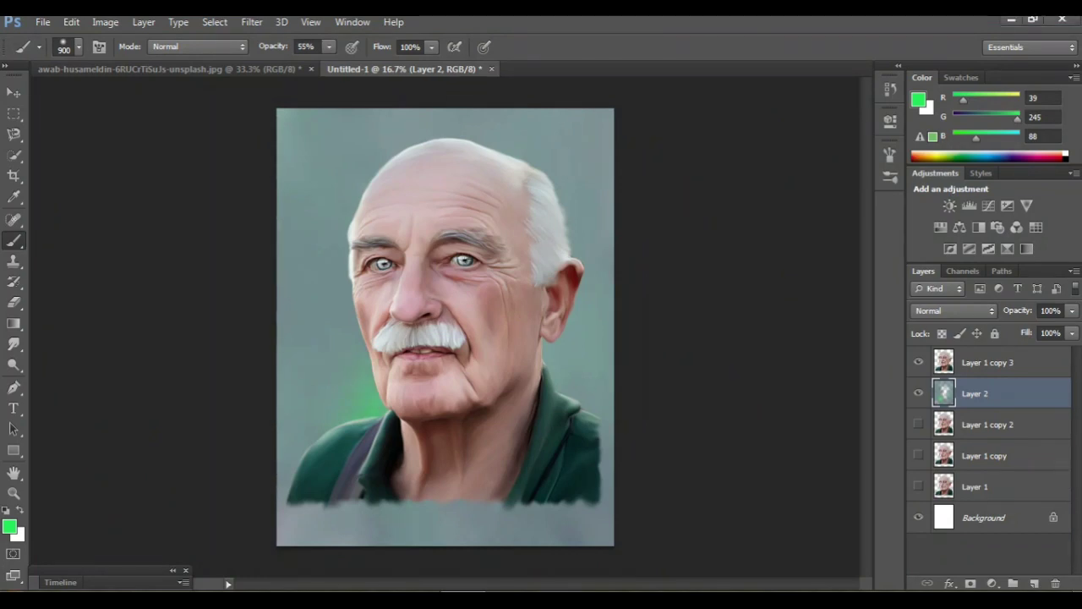
Step: Paint a soft green glow behind the face, ear and shoulders on both sides, lightening it with white
left_click_drag(372, 389, 359, 262)
left_click(550, 353)
left_click_drag(550, 364, 596, 439)
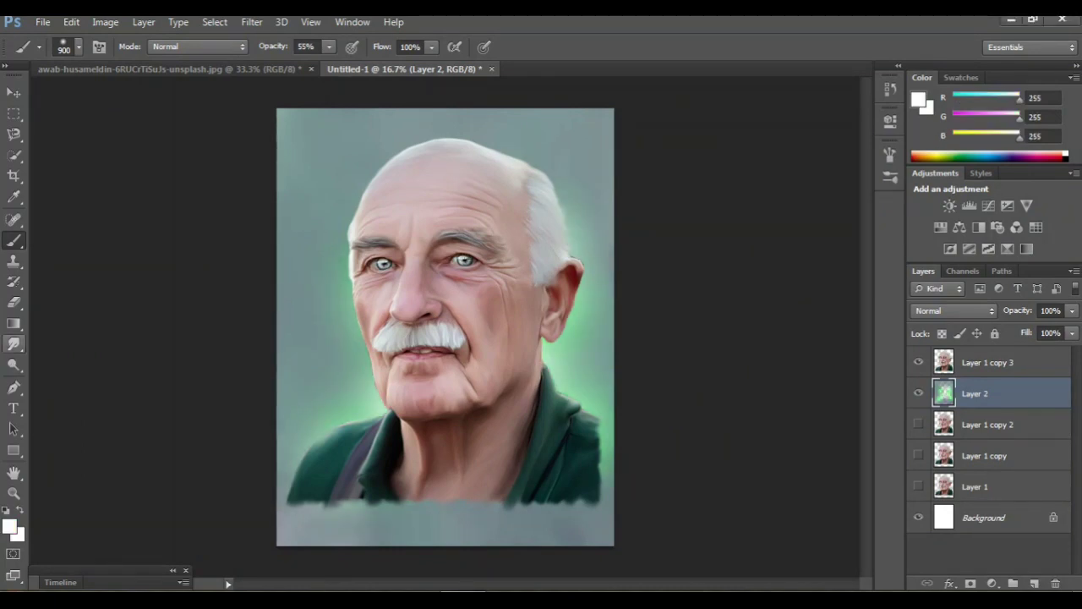
Step: Smudge the green glow into the grey background beside the cheek and shoulder on the side away from the ear
left_click(13, 344)
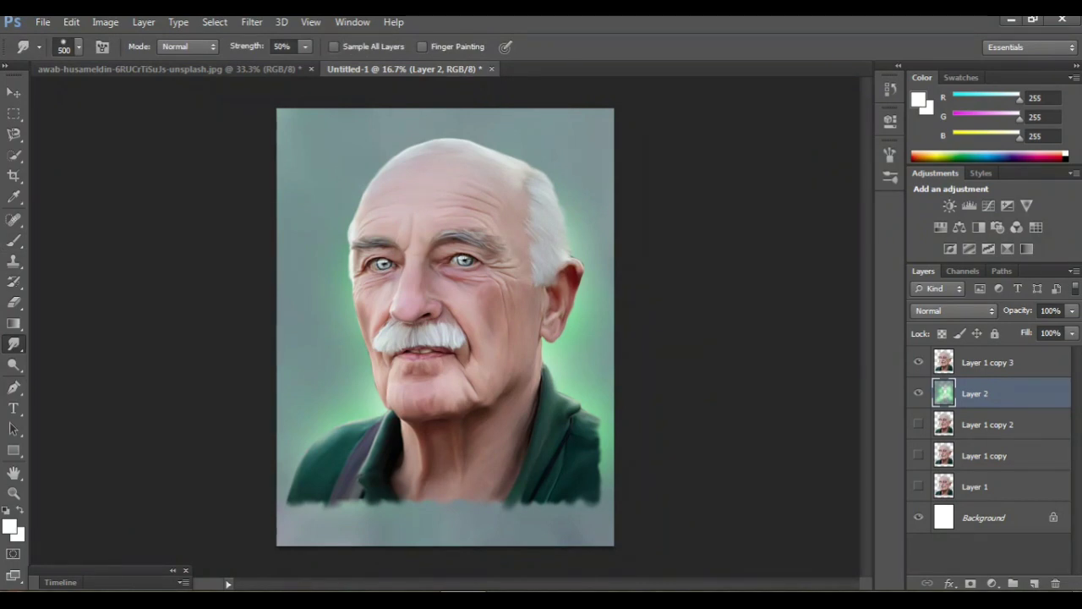
key("ctrl+plus")
scroll(487, 326, "down", 3)
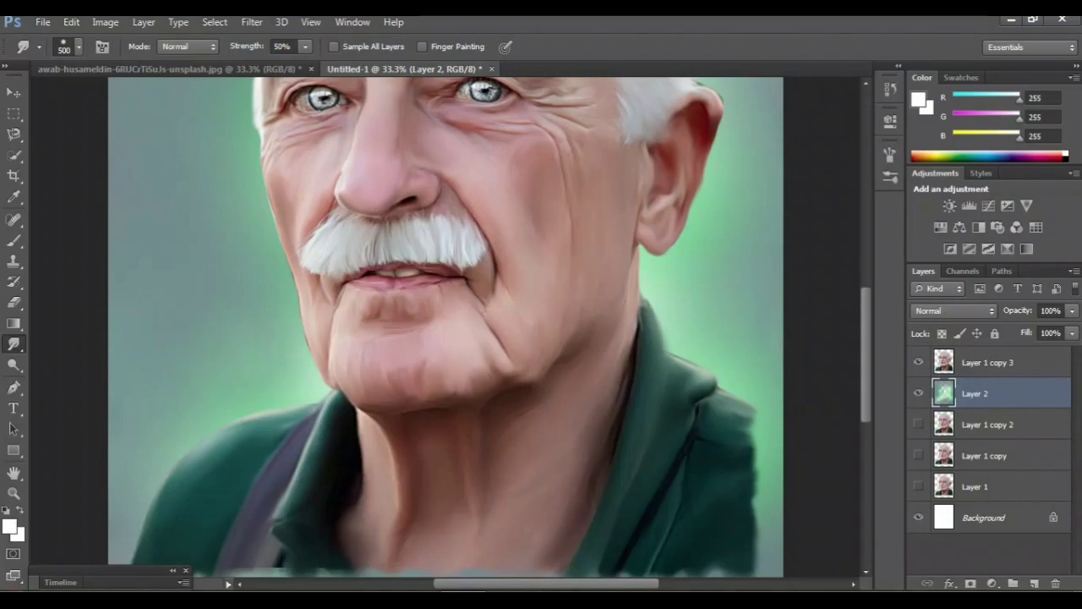
mouse_move(221, 326)
left_mouse_down()
mouse_move(258, 358)
mouse_move(254, 384)
mouse_move(278, 314)
left_mouse_up()
scroll(446, 328, "up", 3)
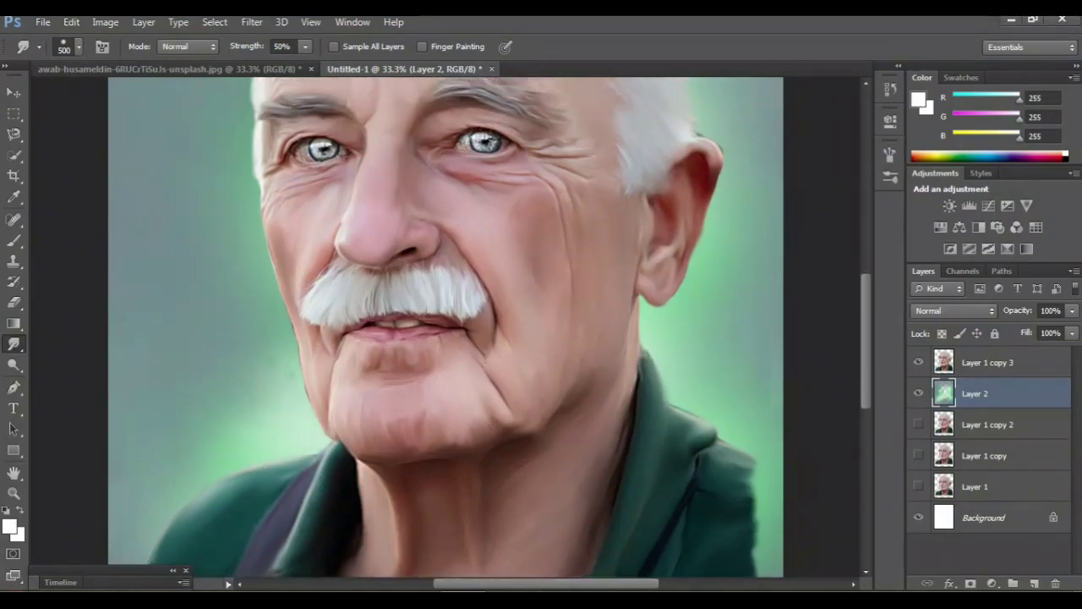
scroll(446, 328, "up", 2)
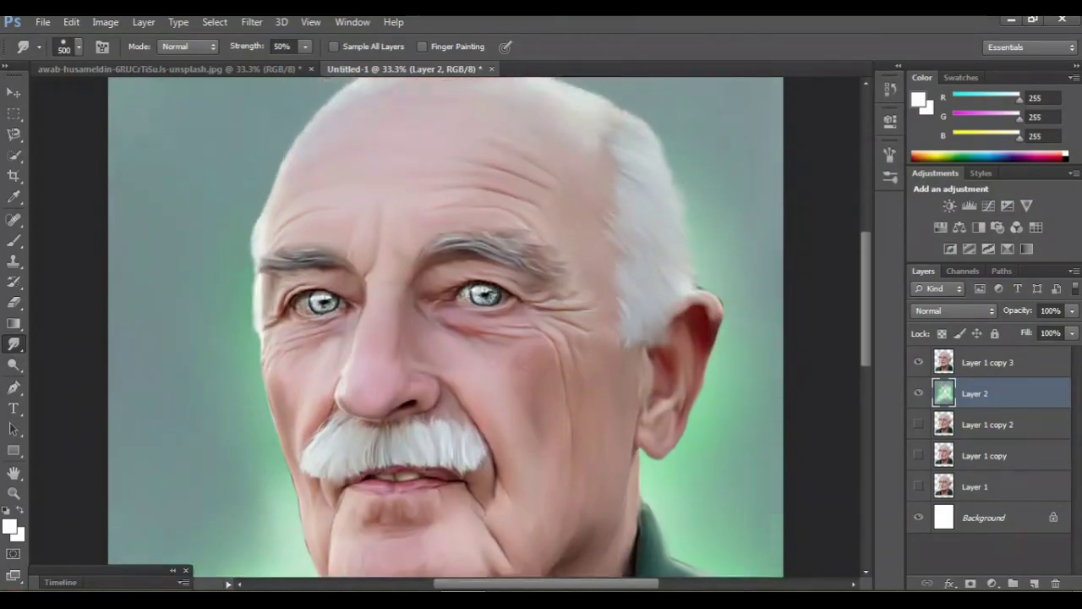
scroll(446, 327, "down", 1)
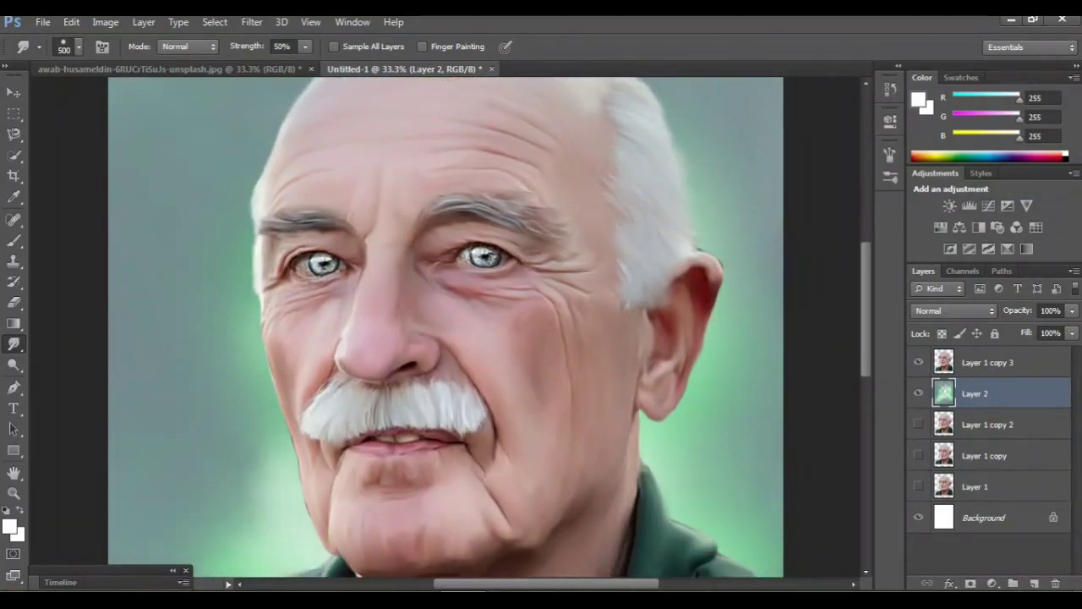
scroll(445, 327, "up", 2)
left_click_drag(239, 396, 237, 304)
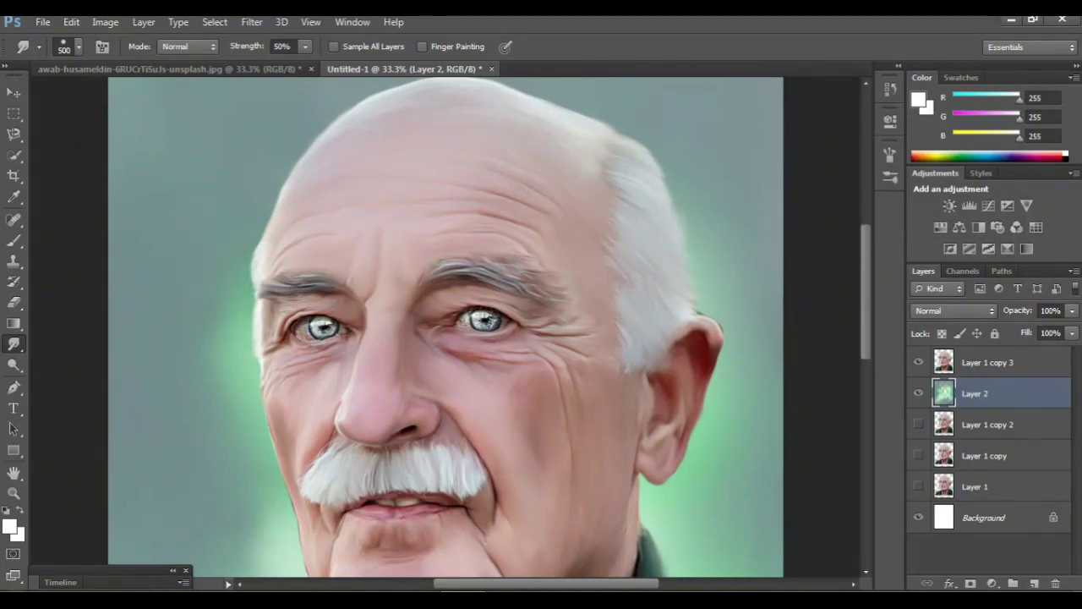
Step: Smudge the green glow around the ear and white hair to blend it into the background
scroll(446, 327, "right", 3)
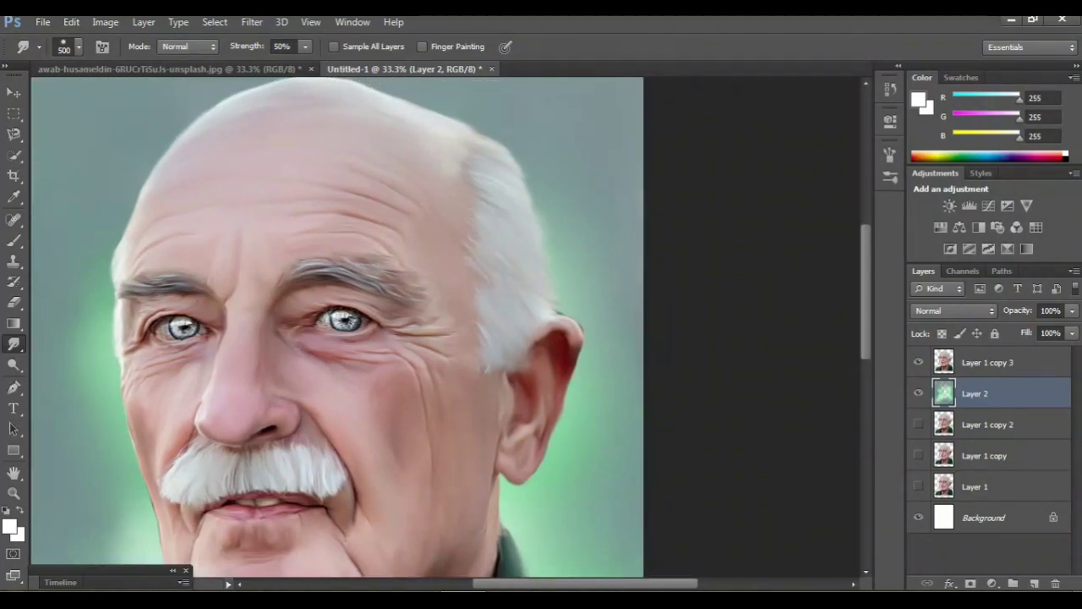
left_click_drag(572, 342, 570, 306)
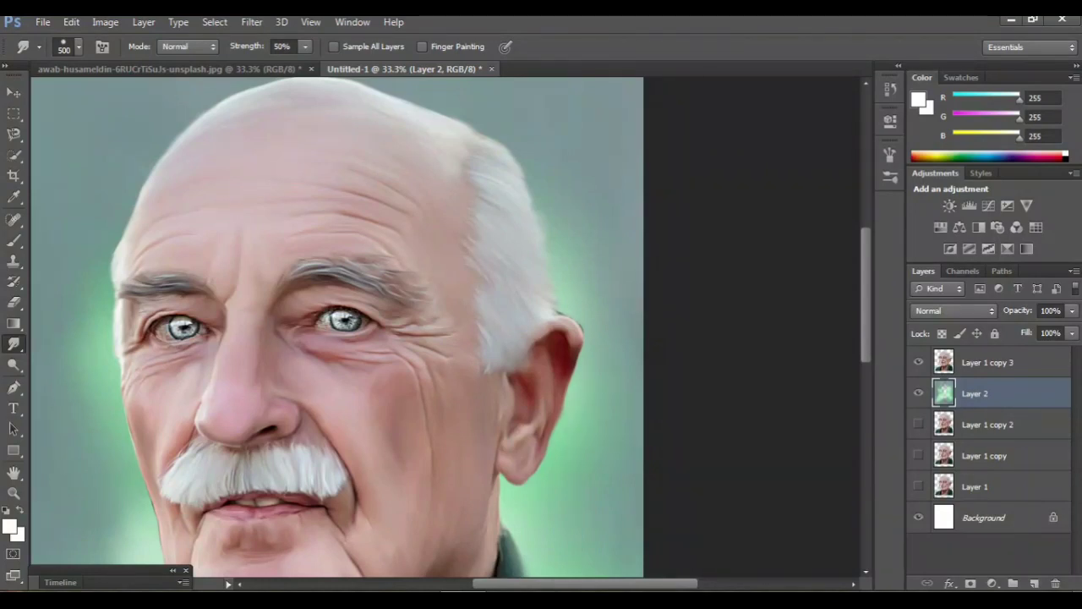
scroll(337, 327, "down", 2)
scroll(337, 327, "down", 2)
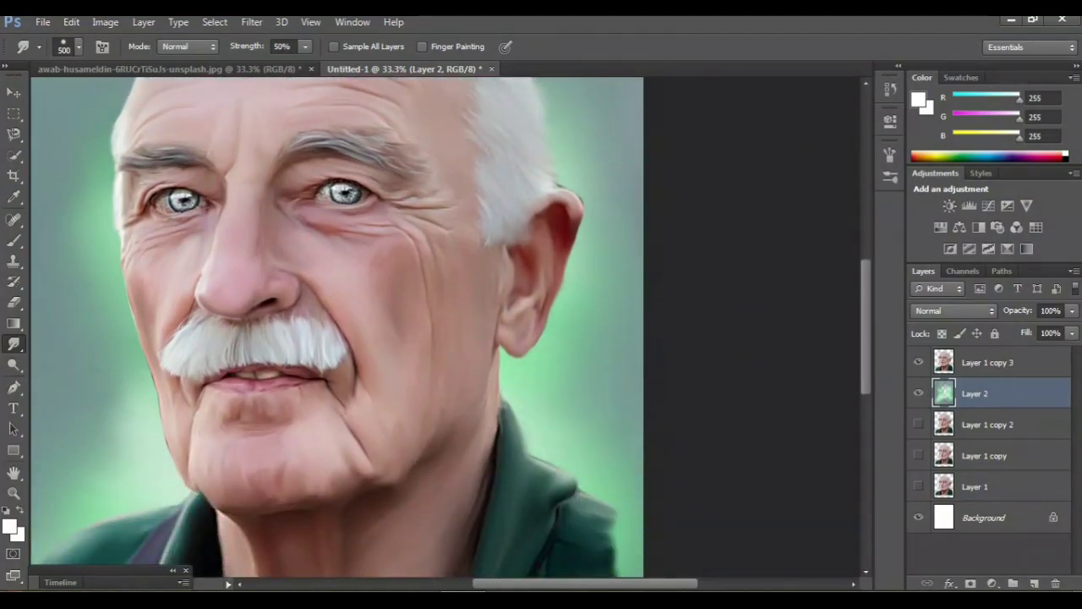
key("ctrl+minus")
key("ctrl+minus")
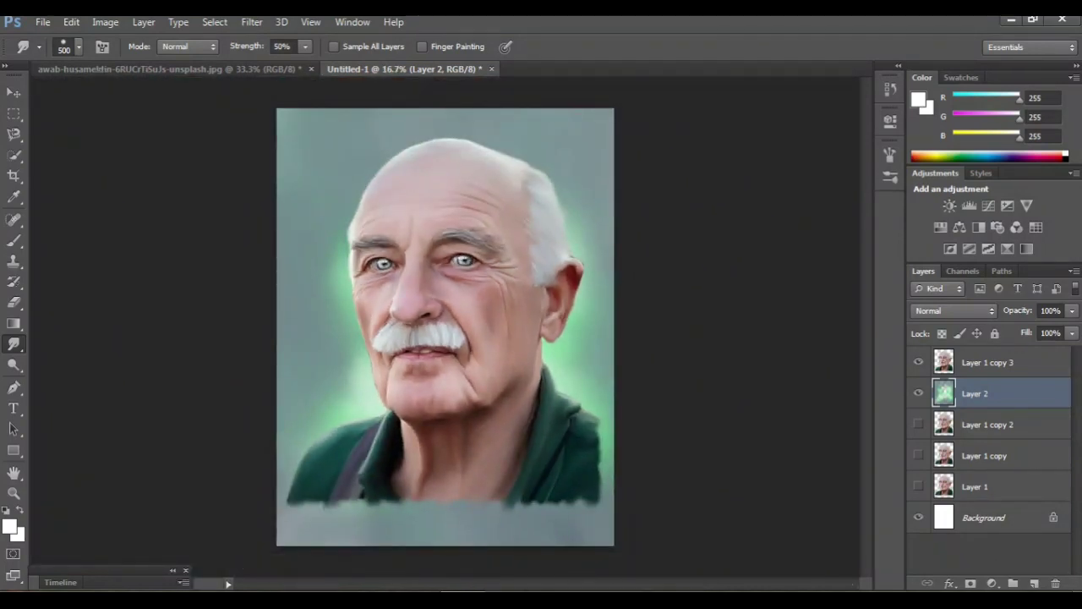
Step: Smudge the ragged lower edge of the shirt, suspender and collar on Layer 1 copy 3 down into the background strip
key("ctrl+plus")
key("ctrl+plus")
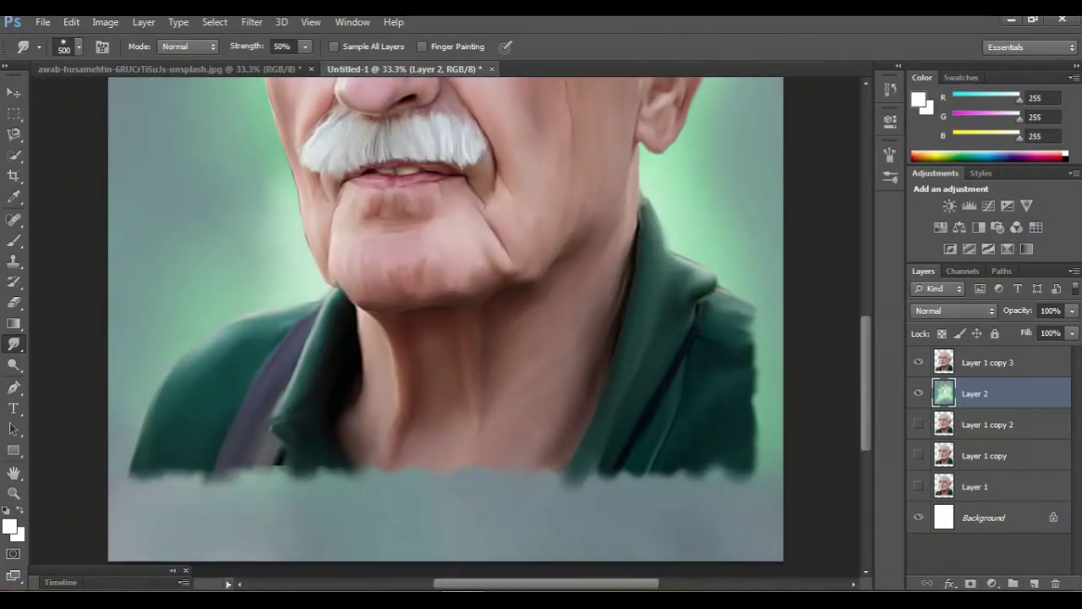
left_click(987, 363)
scroll(446, 327, "up", 12)
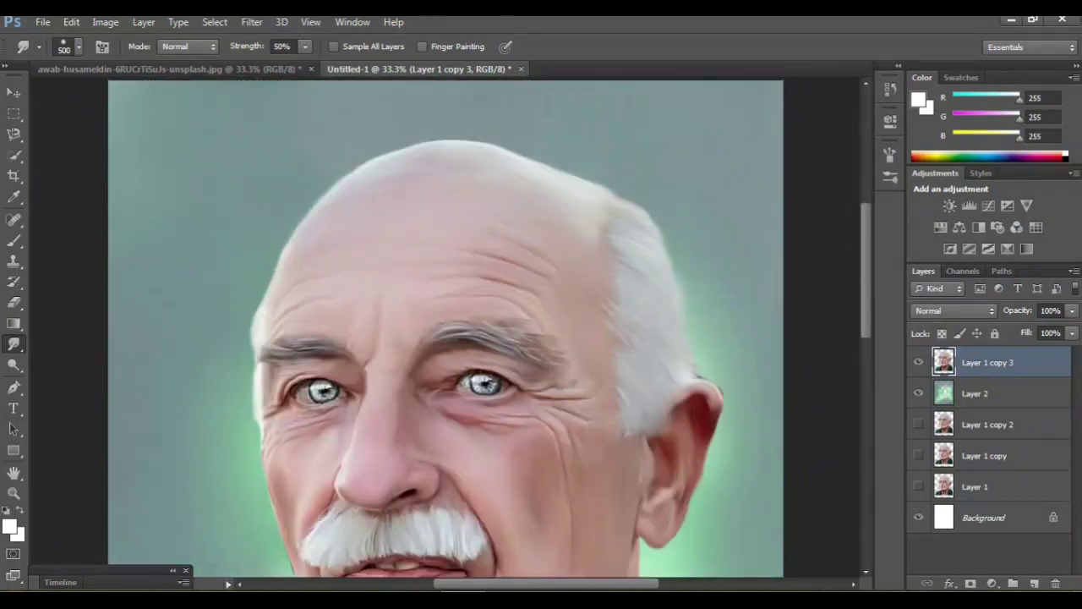
scroll(445, 328, "down", 10)
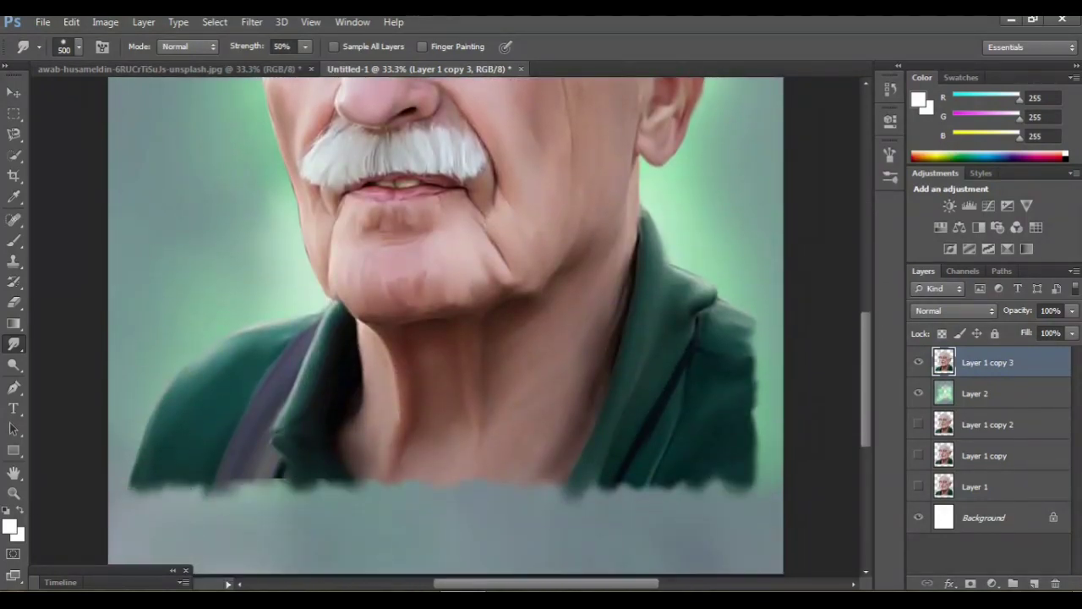
scroll(445, 328, "down", 5)
key("ctrl+plus")
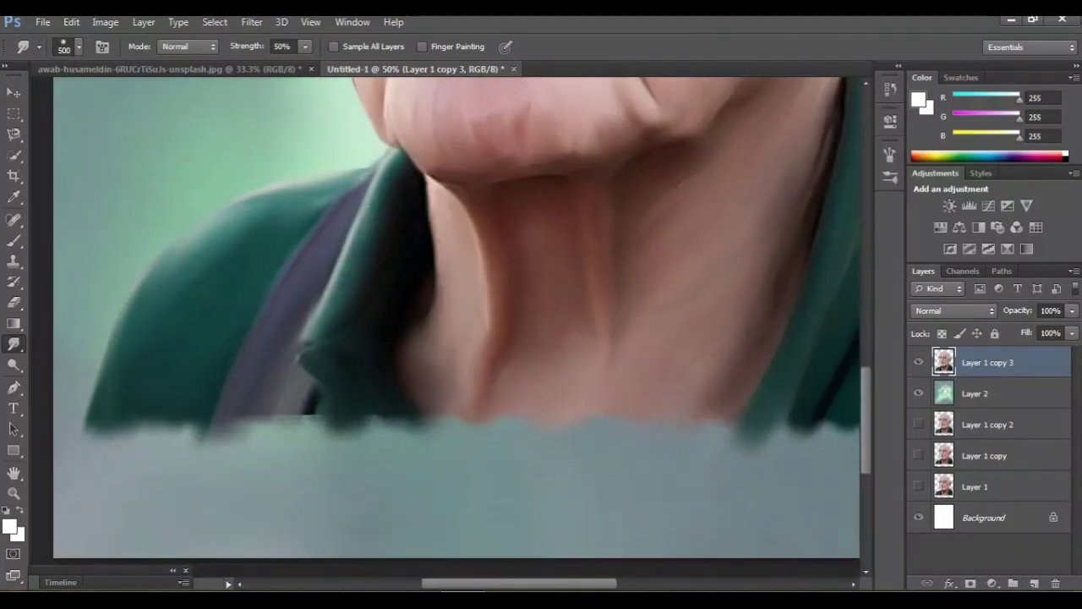
mouse_move(166, 394)
left_mouse_down()
mouse_move(146, 444)
mouse_move(117, 452)
left_mouse_up()
left_click_drag(275, 397, 210, 461)
left_click_drag(359, 397, 326, 439)
left_click_drag(384, 410, 279, 463)
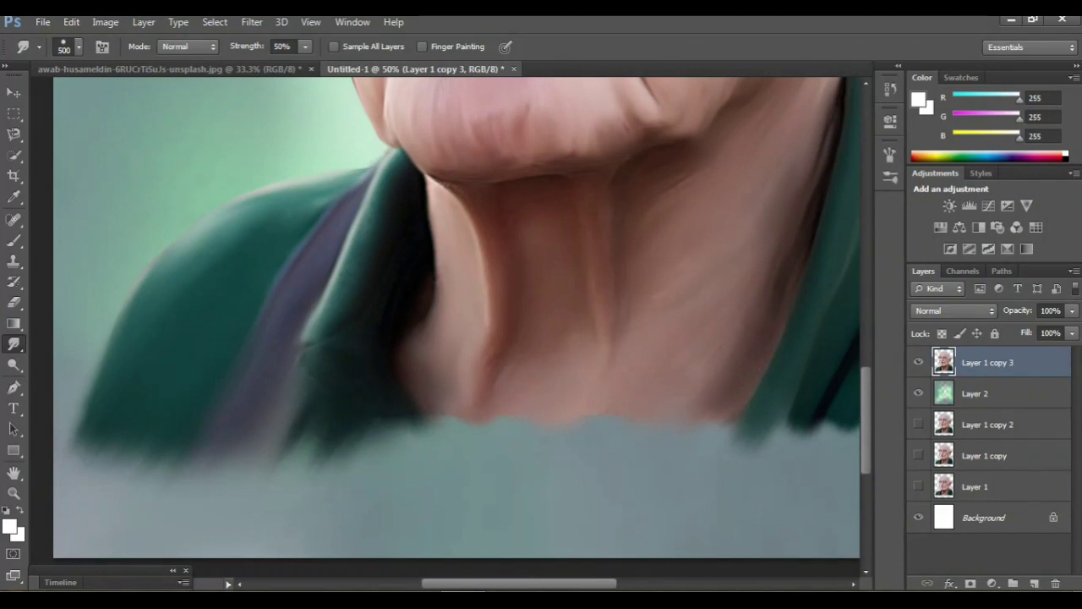
left_click_drag(405, 418, 326, 472)
Step: Smudge the lower edge of the neck and the adjoining collar edges down into the background strip
scroll(445, 318, "right", 3)
left_click_drag(435, 372, 374, 452)
left_click_drag(402, 393, 364, 465)
left_click_drag(580, 376, 562, 433)
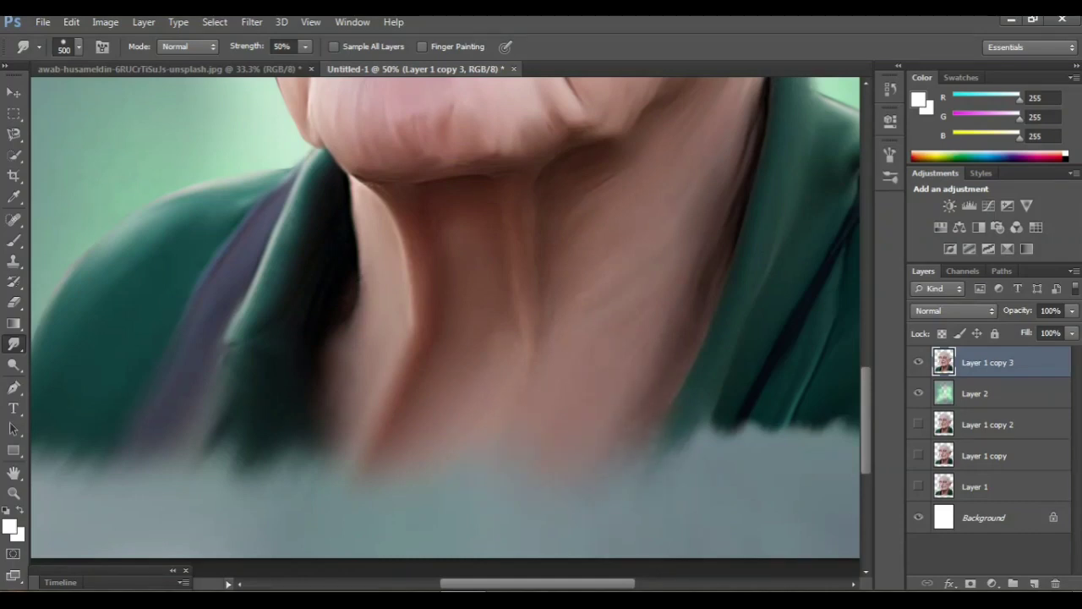
Step: Smudge the lower edge of the green collar and shirt on the ear side down into the background strip
scroll(445, 318, "right", 5)
left_click_drag(541, 393, 494, 465)
left_click_drag(490, 410, 449, 476)
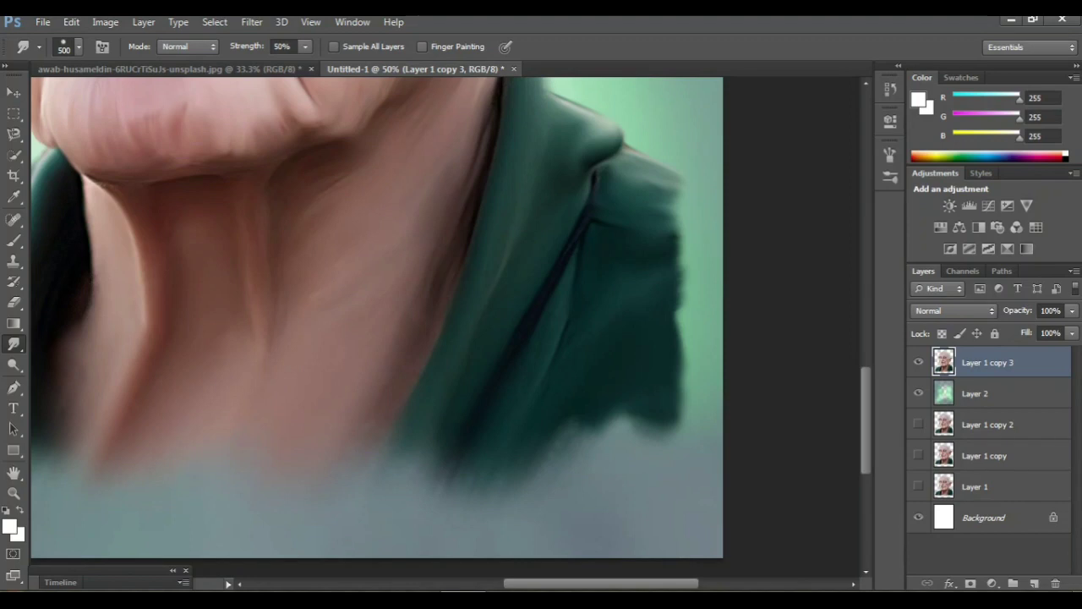
left_click_drag(639, 385, 640, 449)
left_click_drag(613, 415, 597, 474)
Step: Smudge the ragged outer edge of the ear-side shoulder out to the page edge and down into the background
mouse_move(664, 313)
left_mouse_down()
mouse_move(676, 376)
mouse_move(706, 431)
left_mouse_up()
left_click_drag(677, 228, 715, 380)
mouse_move(647, 199)
left_mouse_down()
mouse_move(719, 296)
mouse_move(718, 283)
left_mouse_up()
mouse_move(676, 317)
left_mouse_down()
mouse_move(719, 372)
mouse_move(706, 474)
left_mouse_up()
Step: Handwrite a signature in the background's upper-left corner with the Pencil tool in black (000000)
key("ctrl+minus")
key("ctrl+minus")
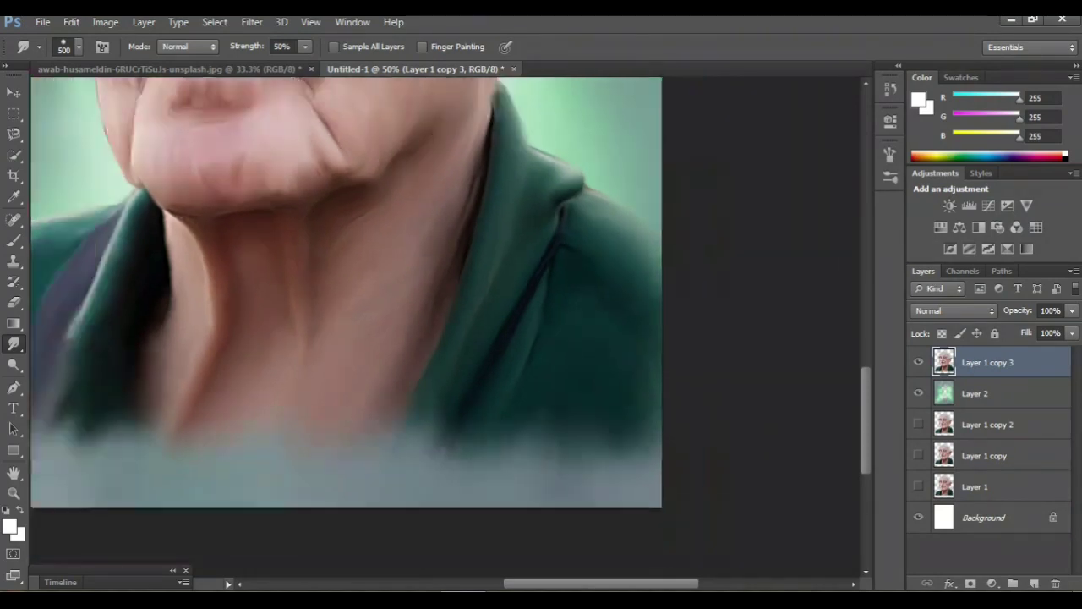
key("ctrl+minus")
key("ctrl+plus")
key("ctrl+plus")
scroll(446, 327, "down", 10)
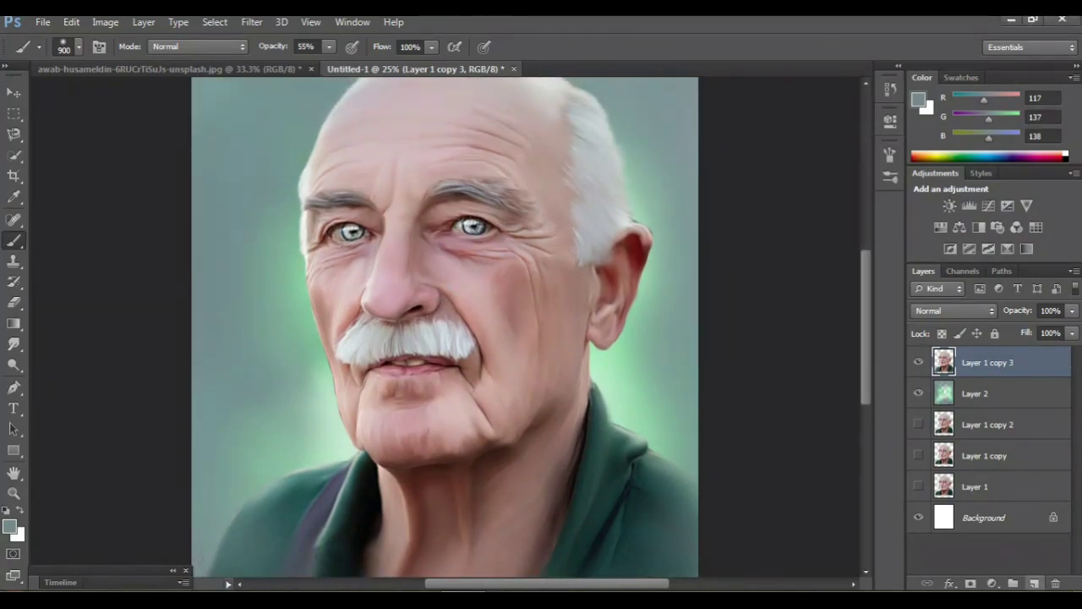
scroll(445, 326, "up", 3)
right_click(13, 241)
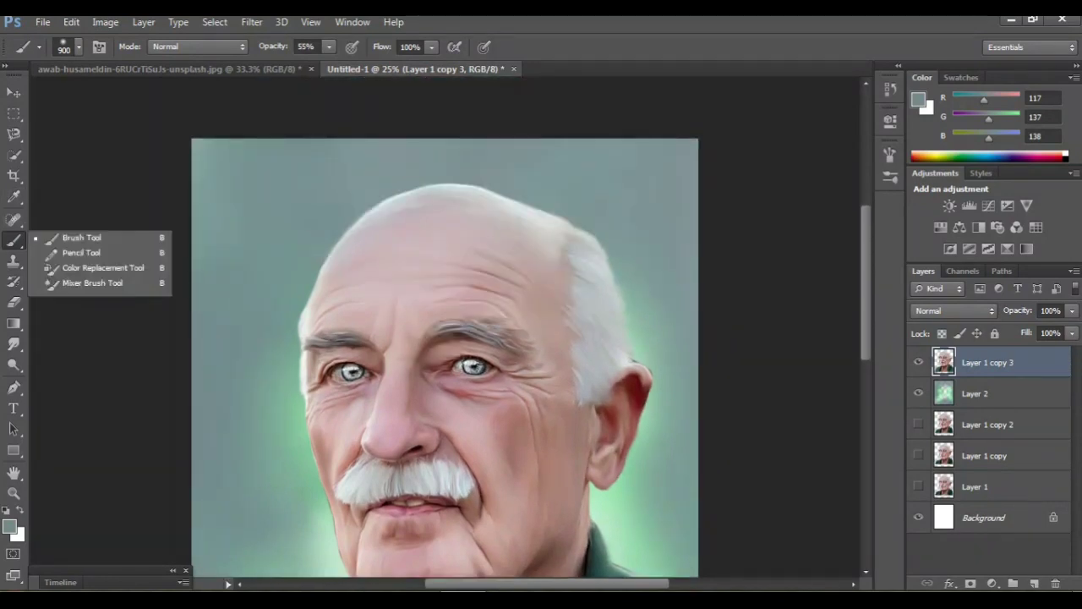
left_click(81, 253)
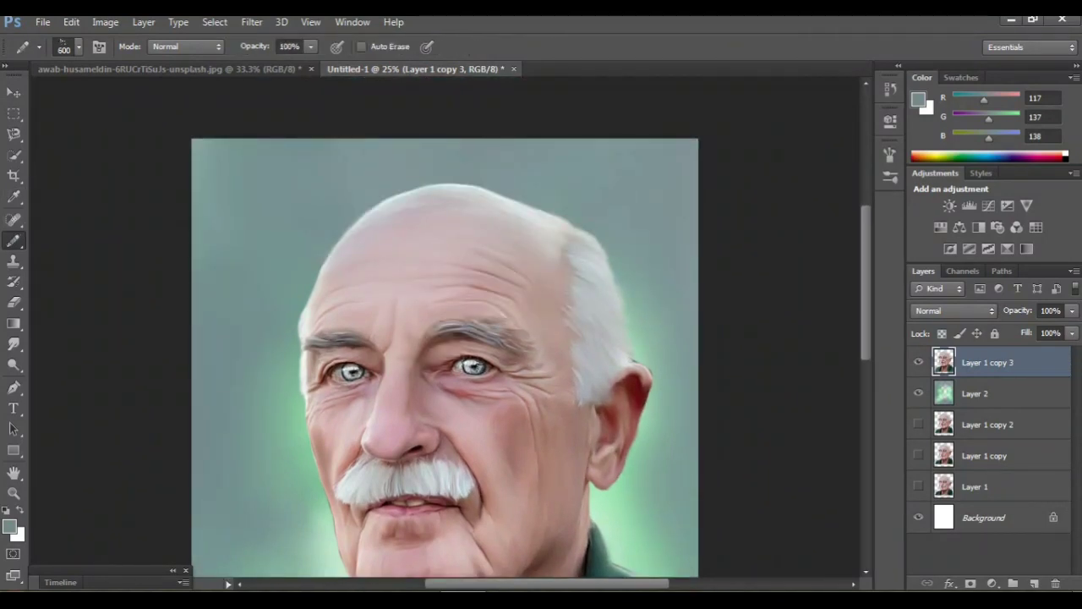
left_click(9, 526)
left_click_drag(331, 351, 328, 357)
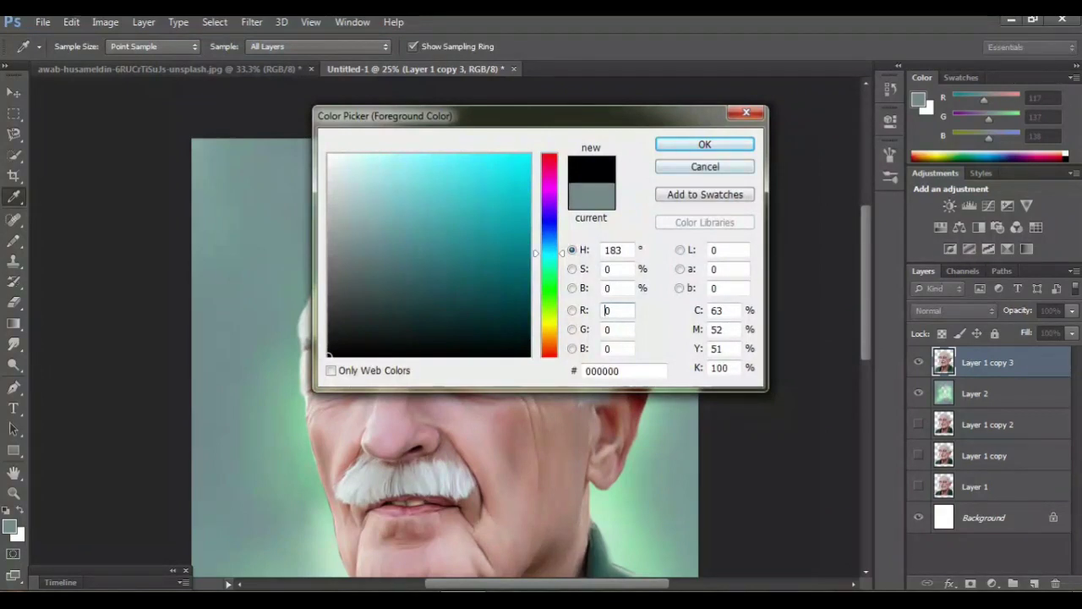
key("Return")
key("b")
Step: Hide the panels and examine the signed portrait up close from the forehead to the softened lower edge, and as a whole
key("Tab")
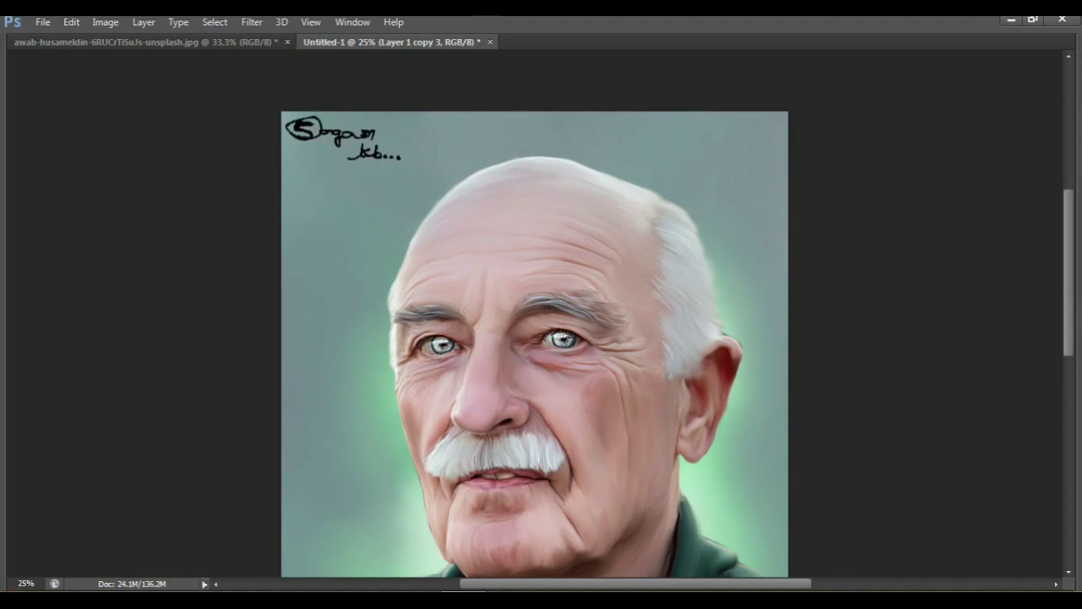
key("ctrl+plus")
key("ctrl+plus")
scroll(535, 313, "up", 1)
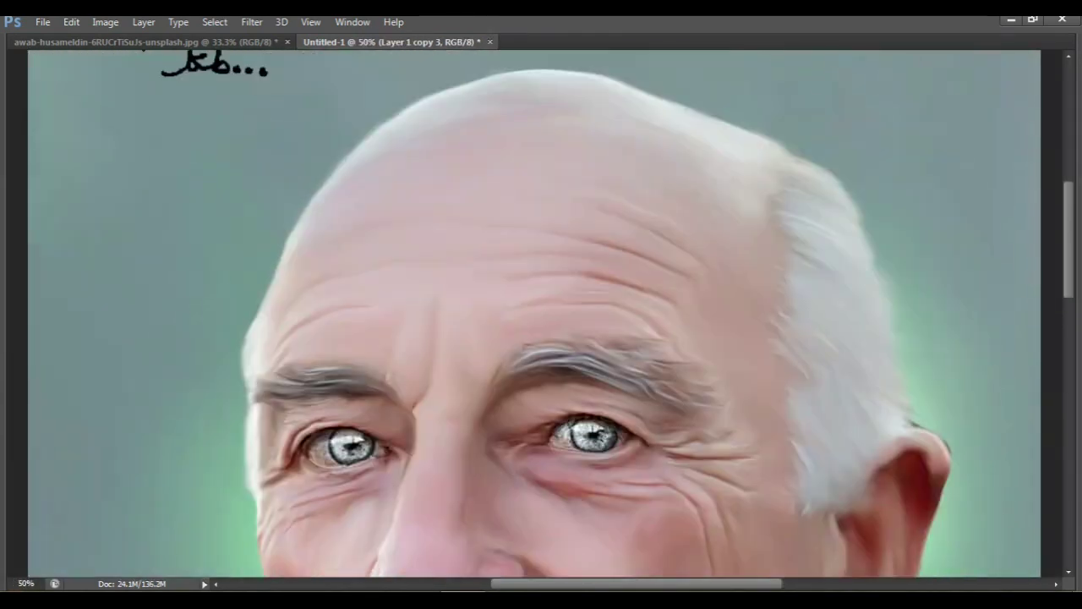
scroll(534, 313, "up", 1)
scroll(534, 313, "up", 1)
scroll(534, 313, "down", 1)
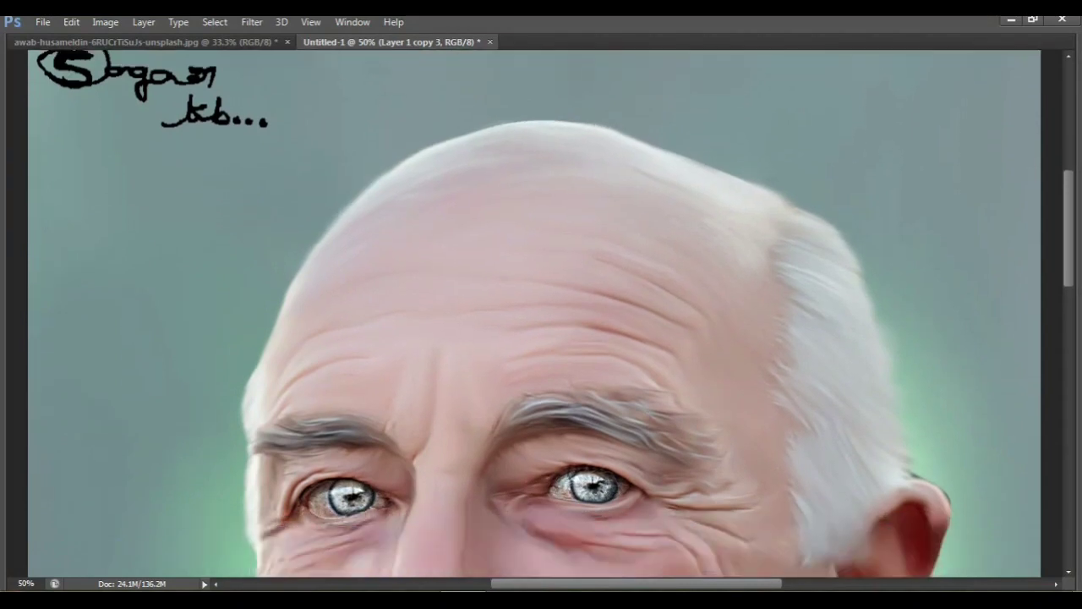
scroll(541, 313, "down", 5)
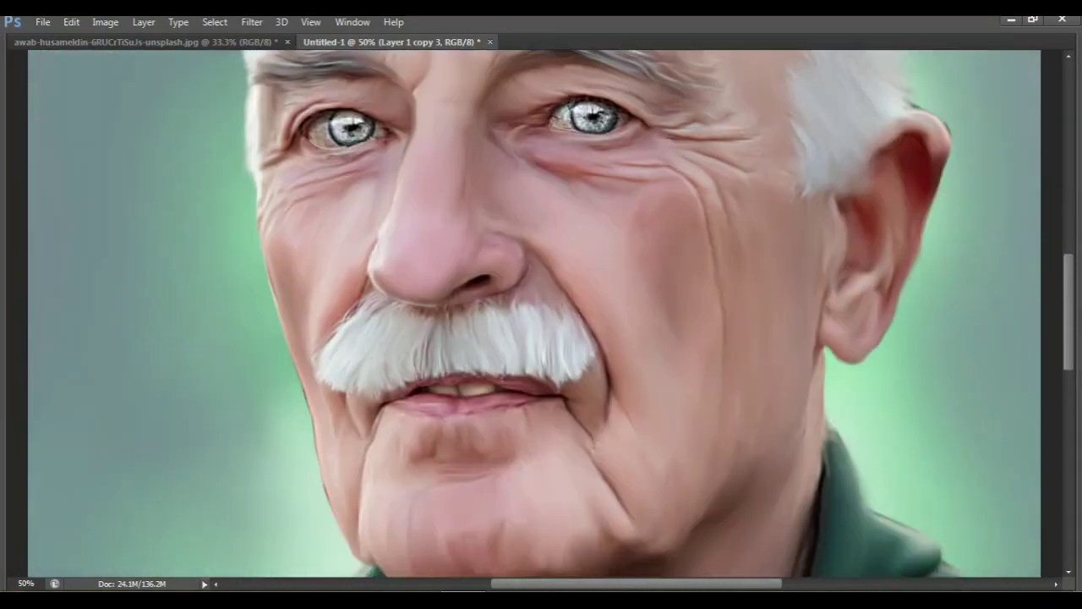
scroll(542, 313, "down", 6)
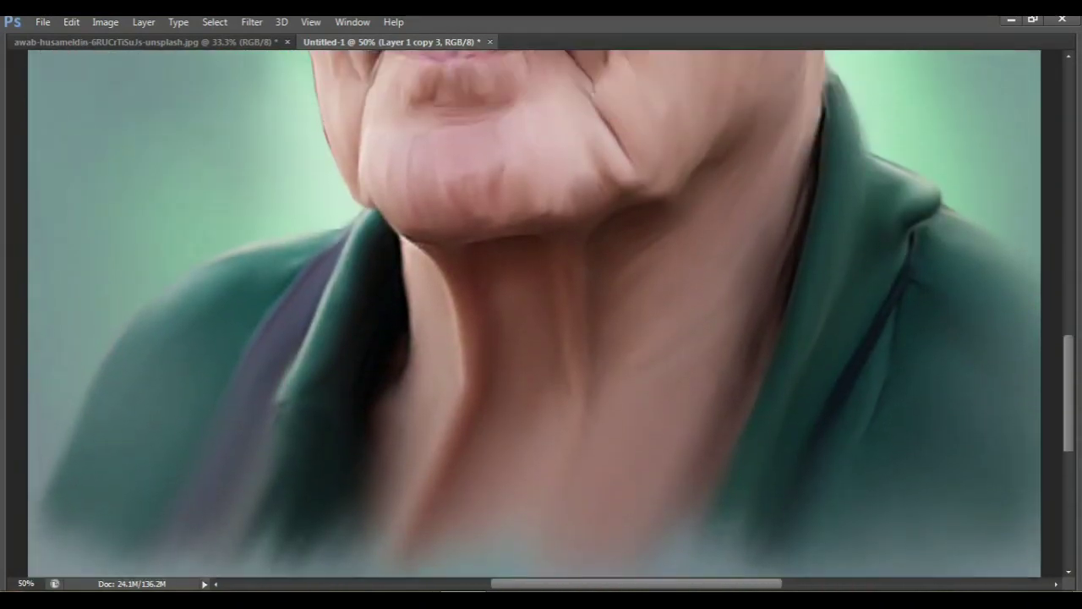
scroll(541, 312, "up", 6)
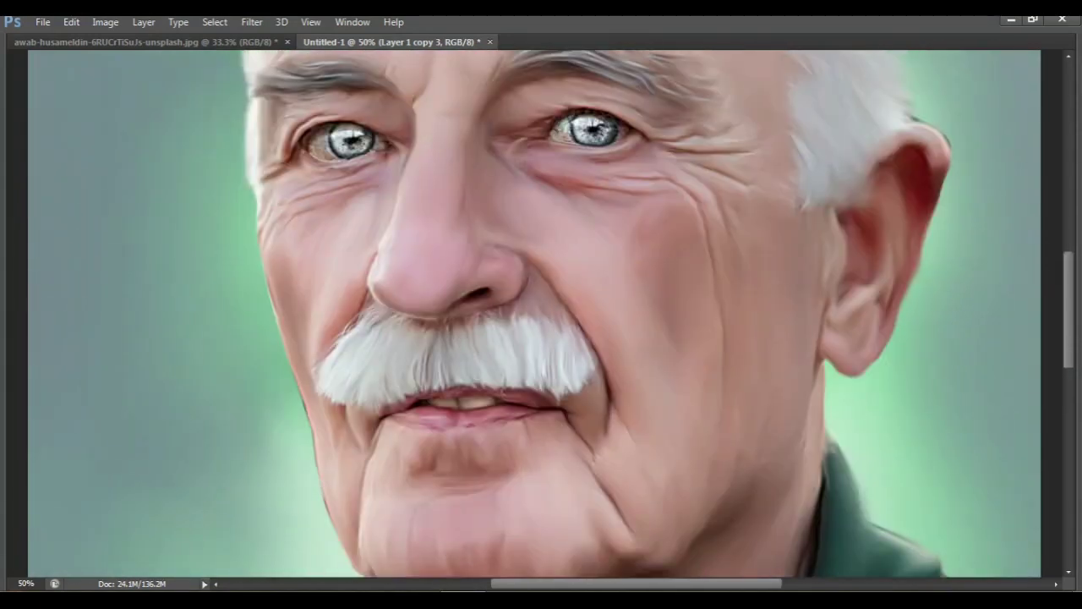
key("ctrl+minus")
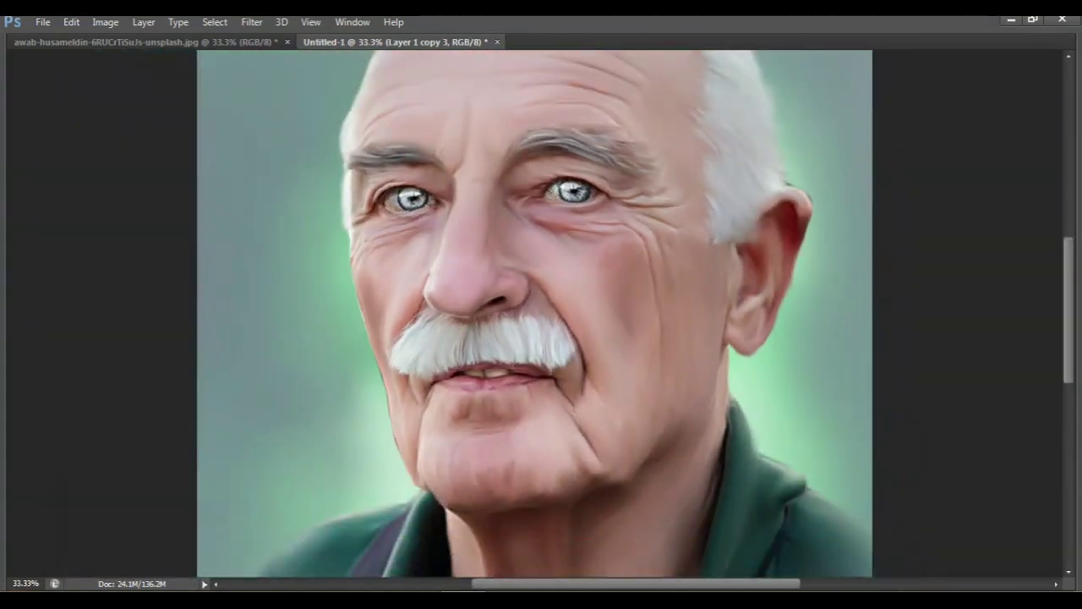
scroll(535, 313, "up", 2)
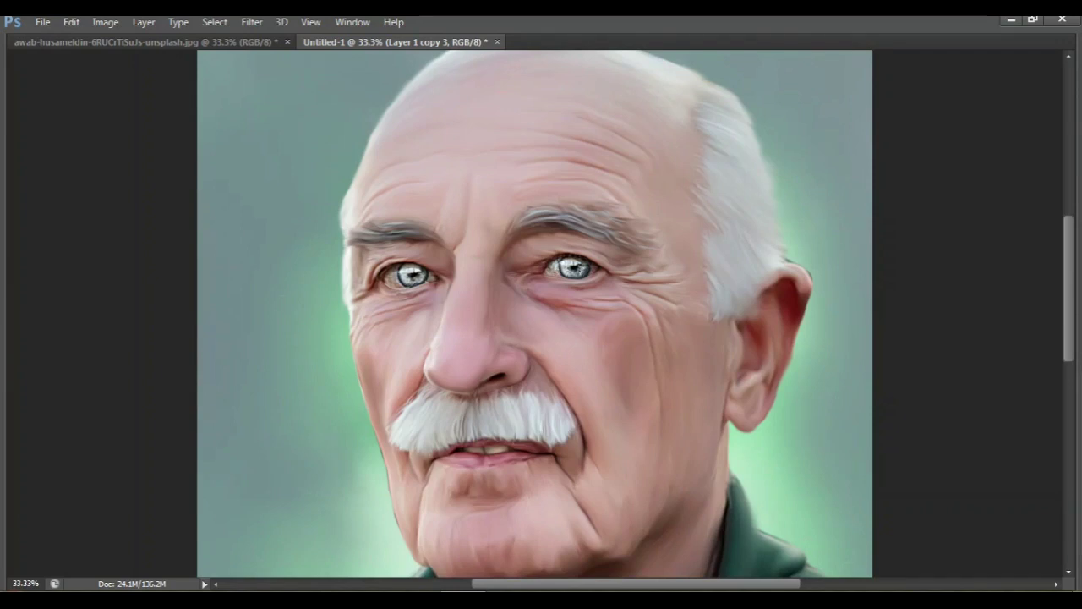
key("ctrl+minus")
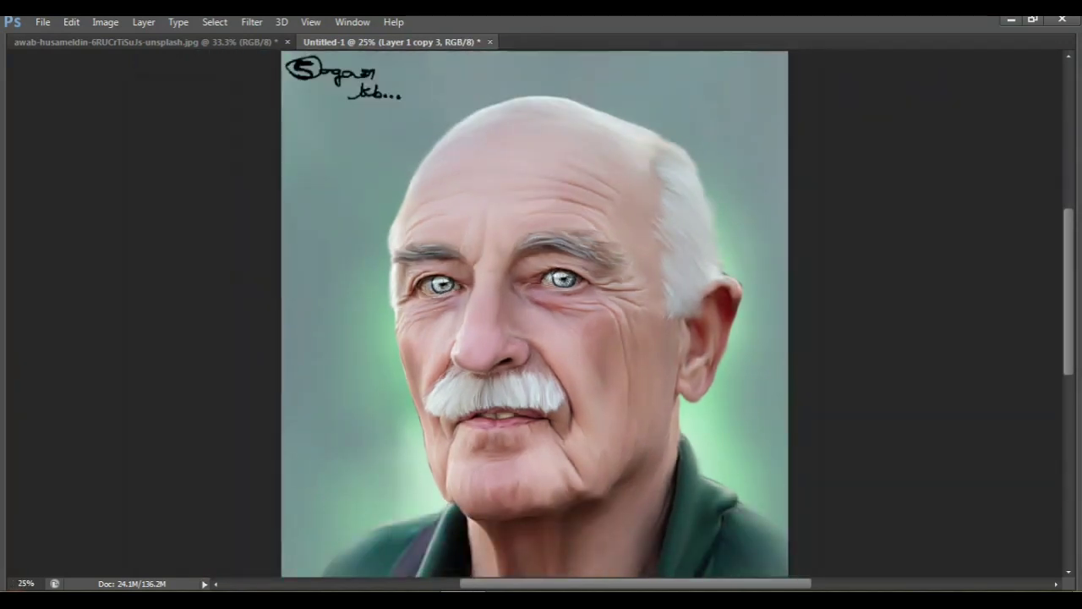